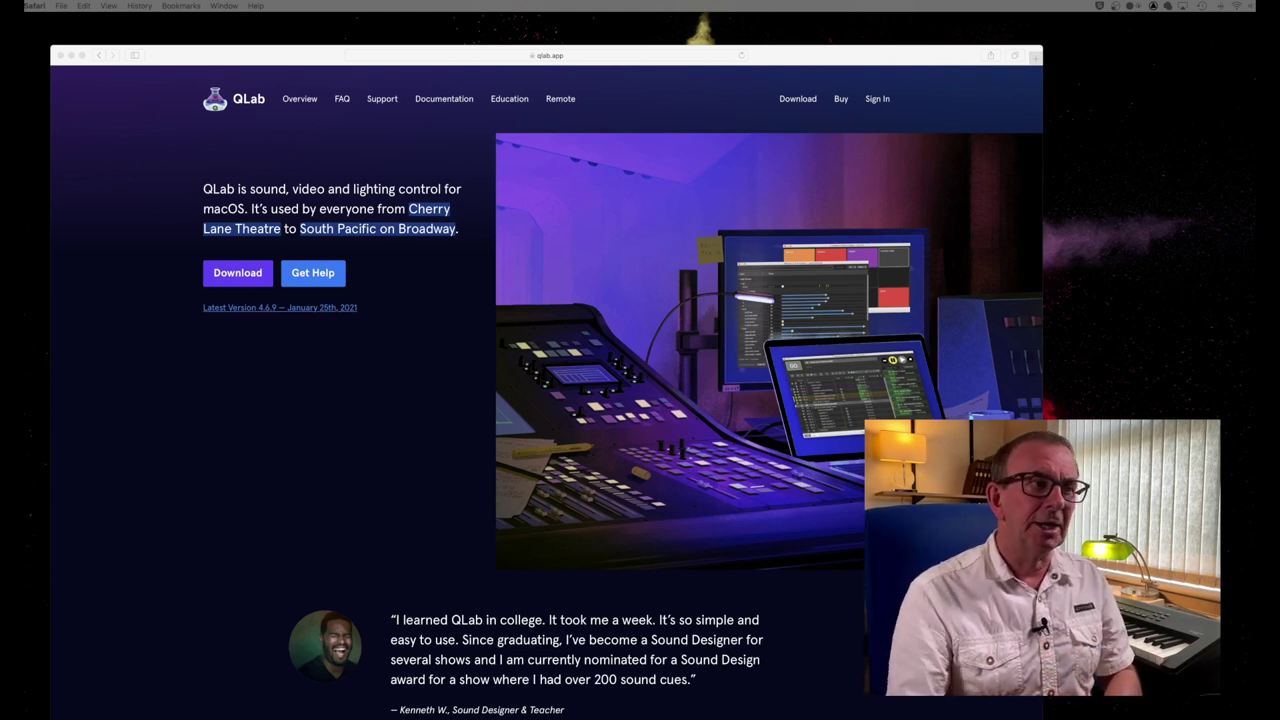
# Step: Go from the QLab 4.6.9 download page to the QLab 4 pricing page with the $999 Standard License
pyautogui.click(240, 276)
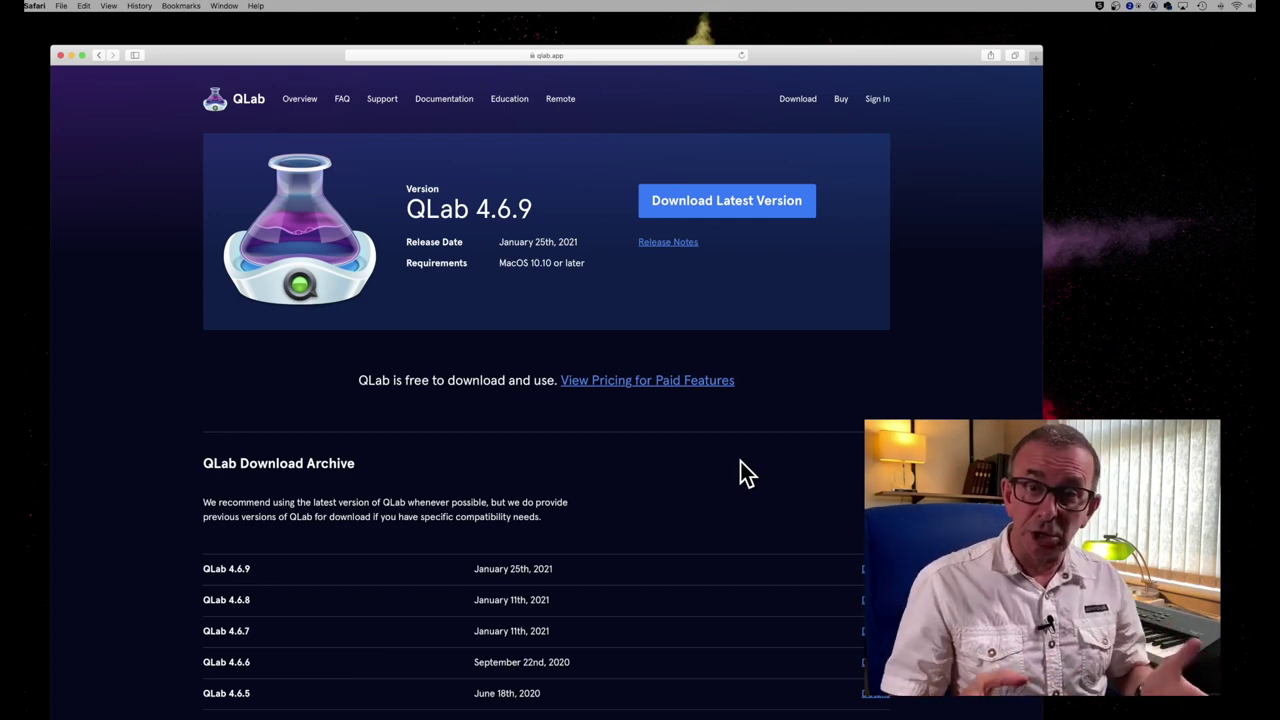
pyautogui.click(695, 381)
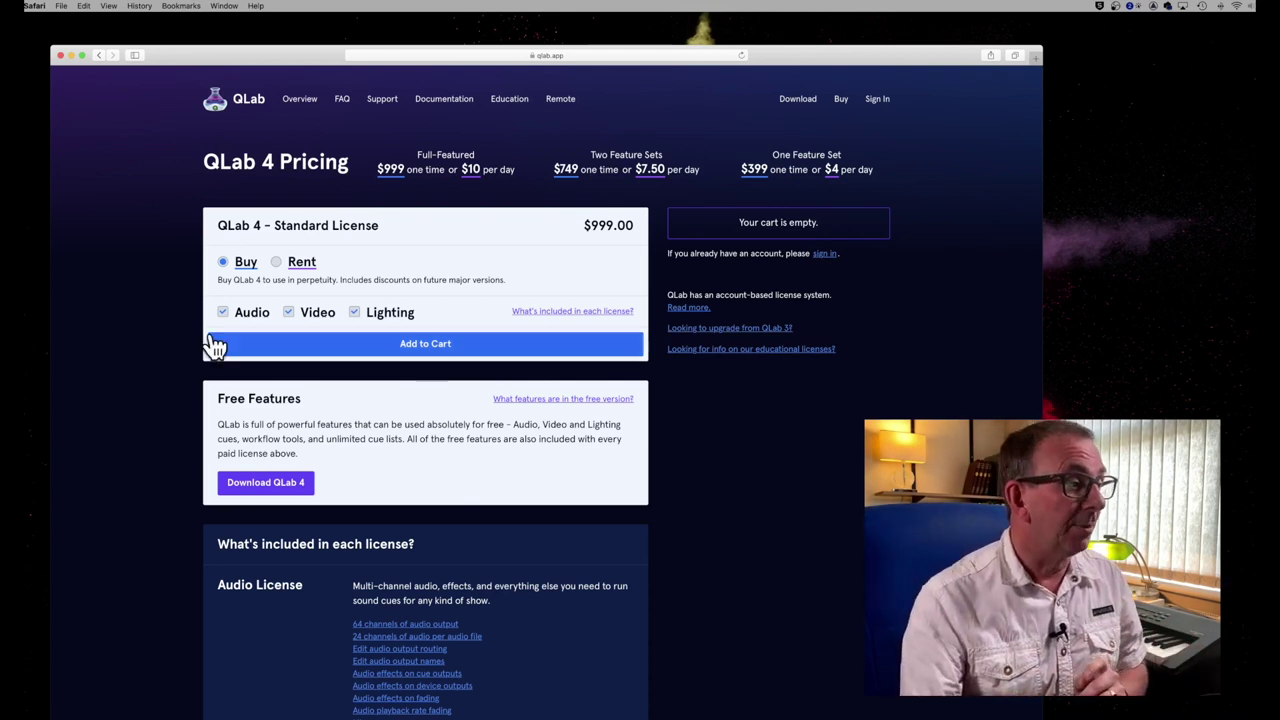
# Step: Price QLab 4 as an audio-only one-day rental ($4.00) by dropping Lighting and Video, then minimise Safari
pyautogui.click(355, 312)
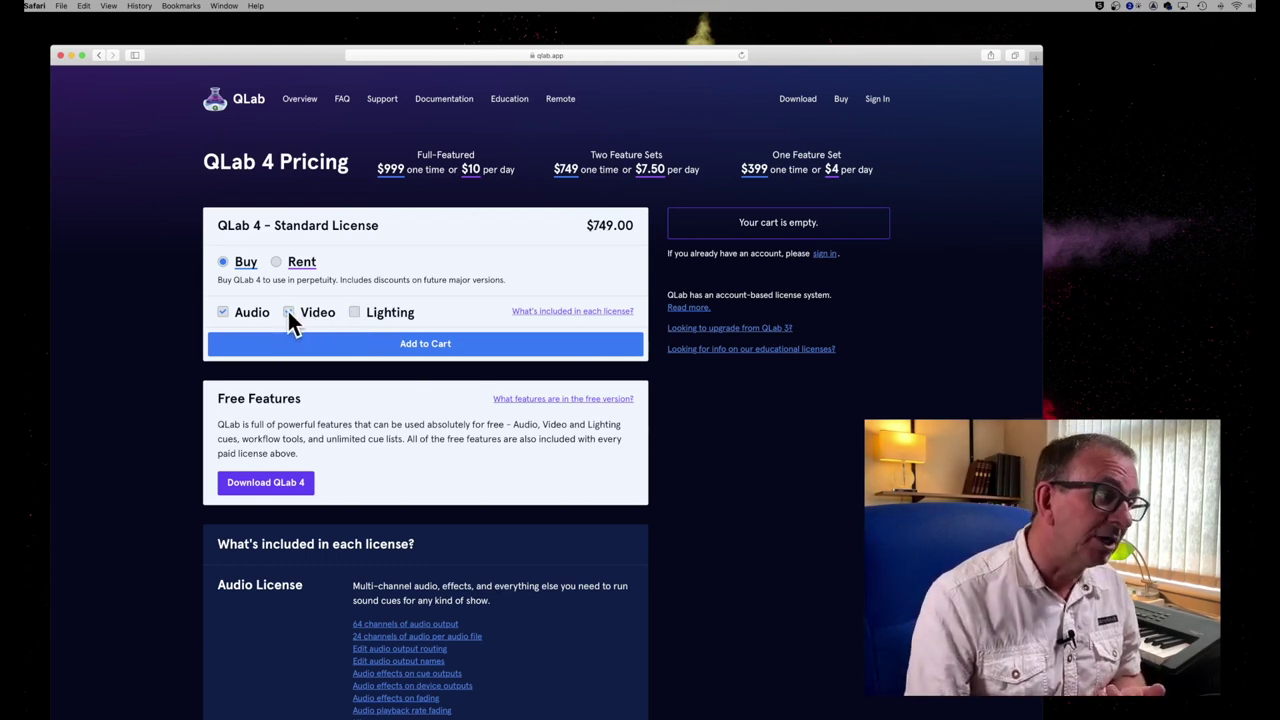
pyautogui.click(289, 313)
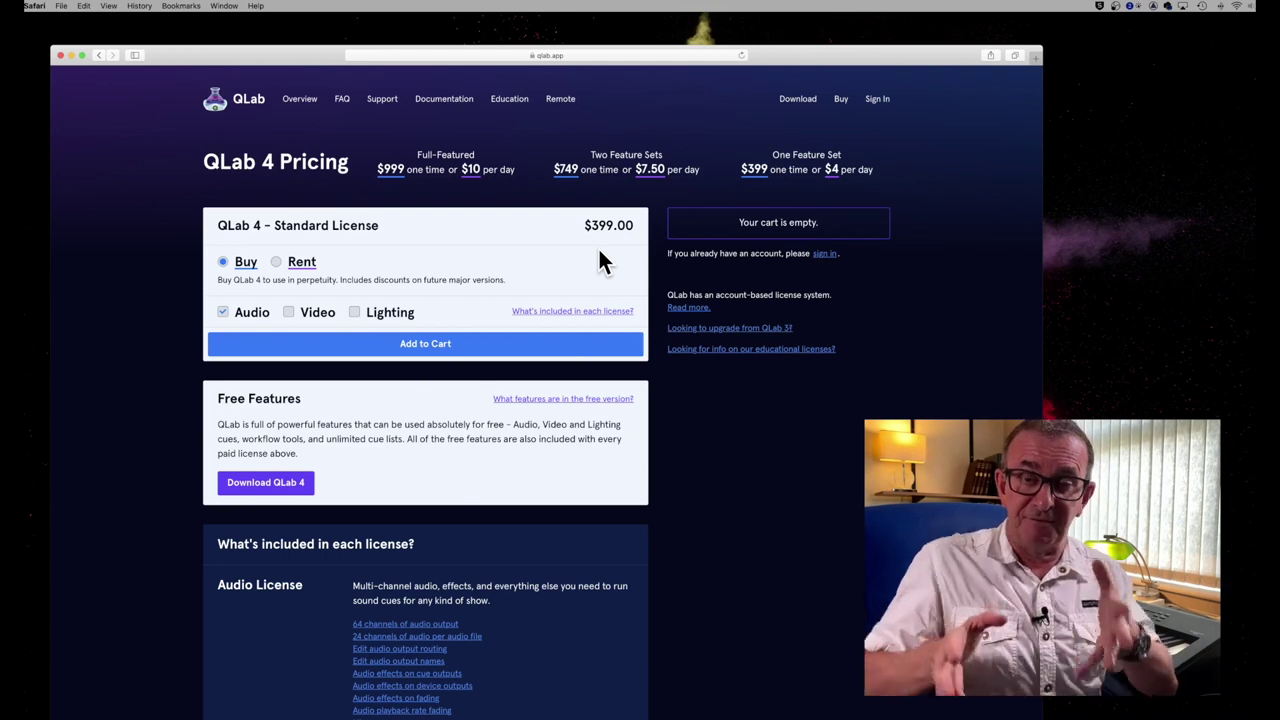
pyautogui.click(277, 261)
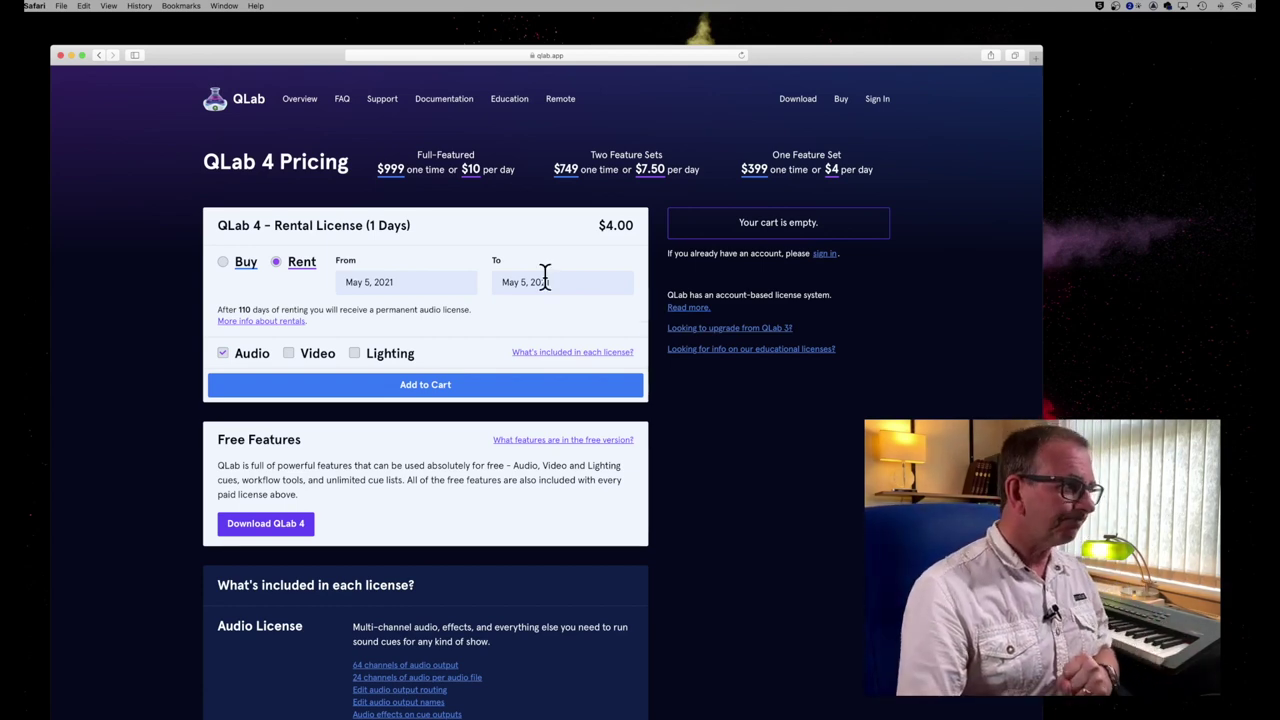
pyautogui.click(72, 56)
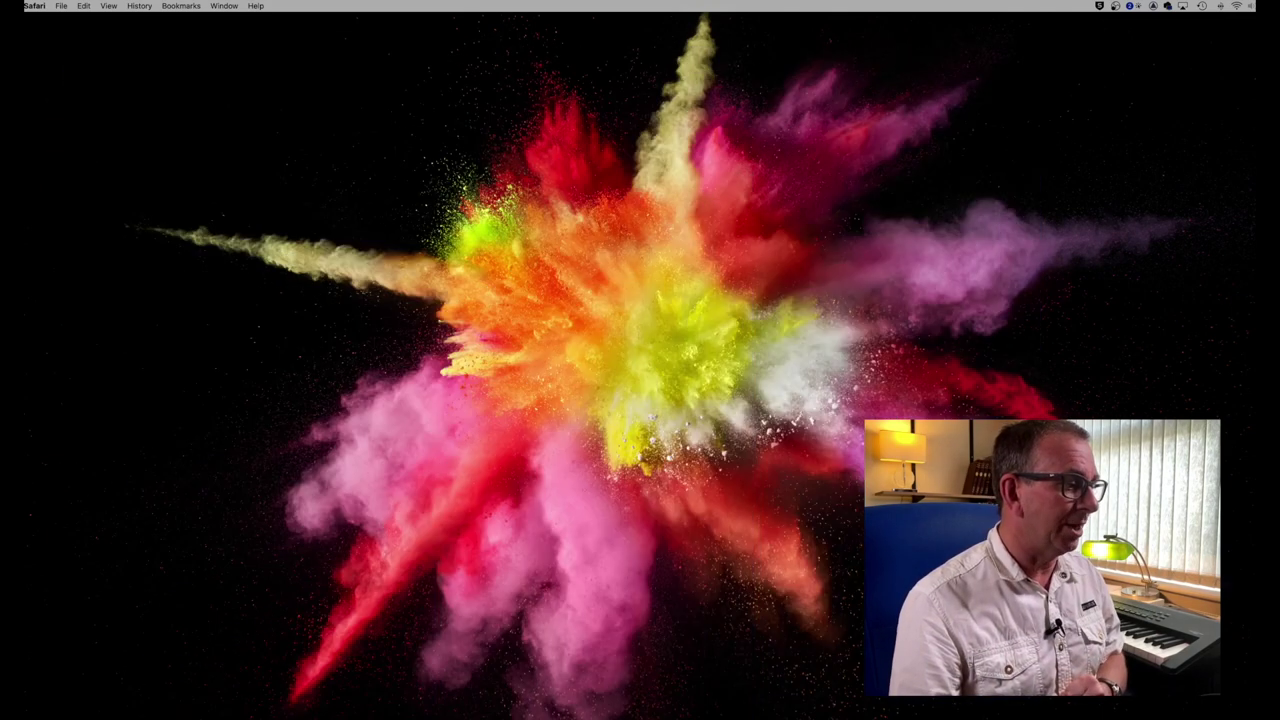
# Step: Restore the empty 'Vamp Demo' QLab window from the Dock and show the cue types list
pyautogui.click(82, 710)
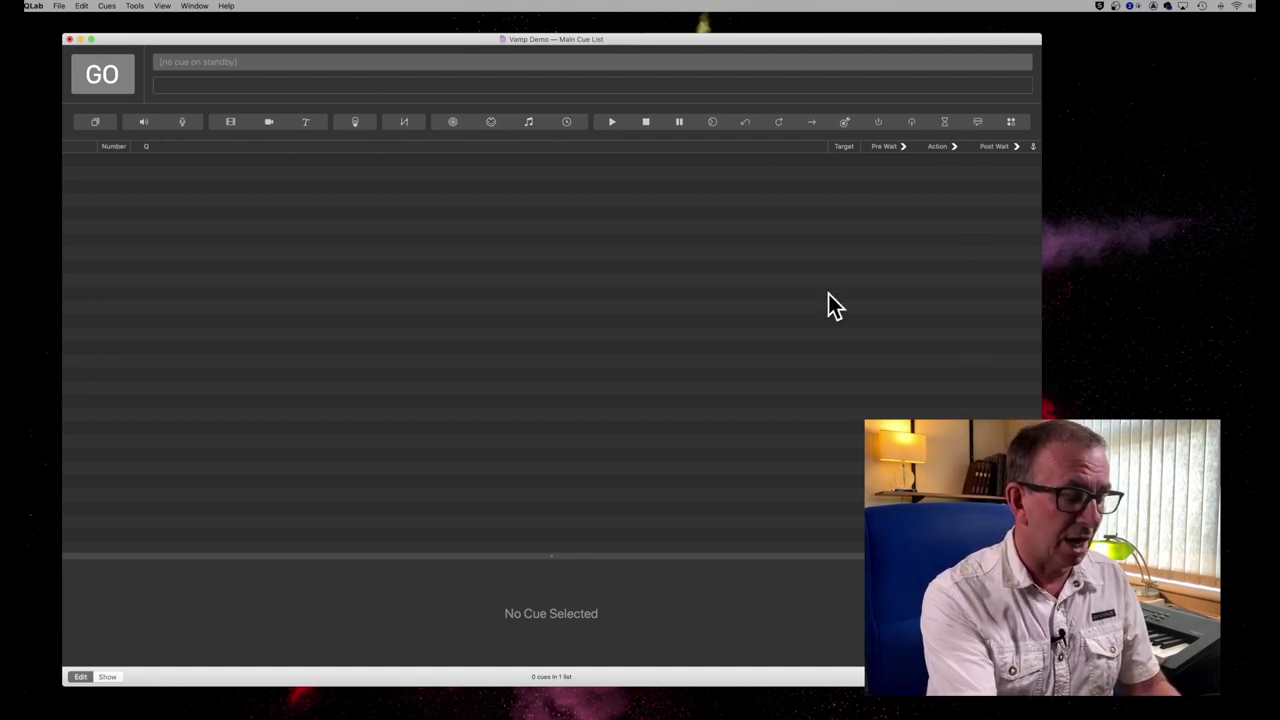
pyautogui.press('super+t')
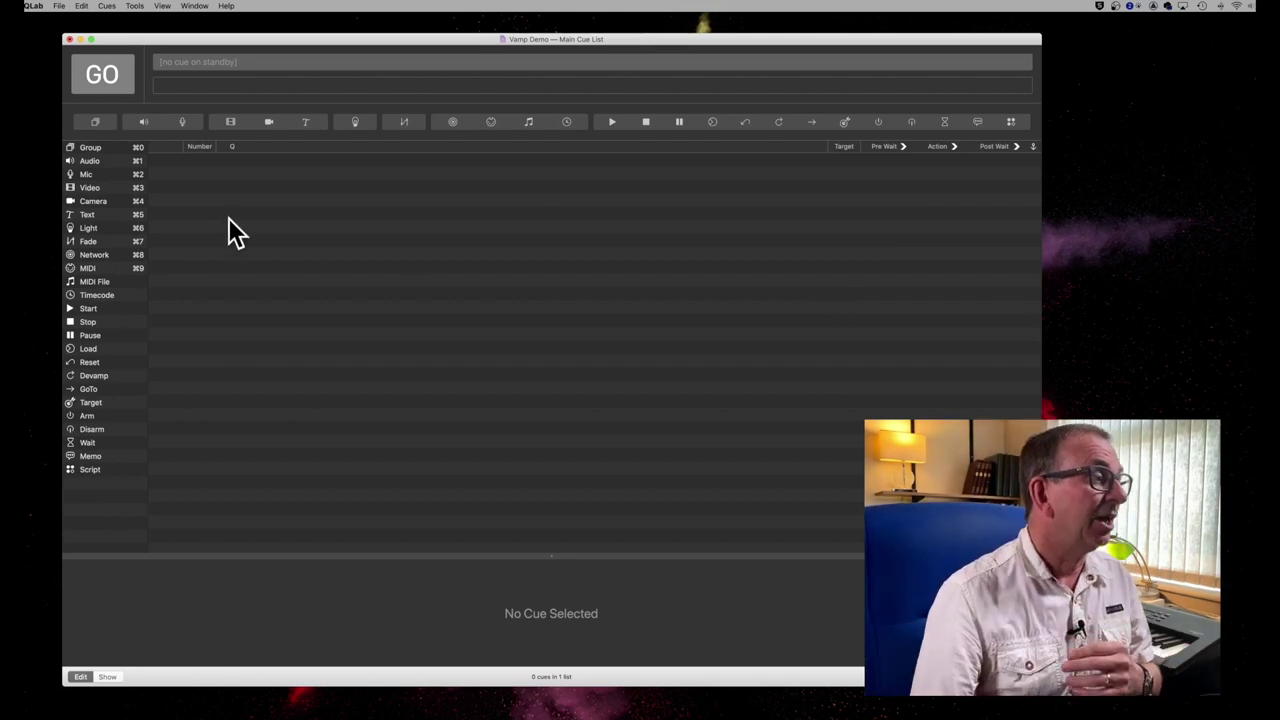
# Step: Add Jungle atmosphere.wav as audio cue 1 (00:50.35) and briefly test-play it
pyautogui.click(108, 164)
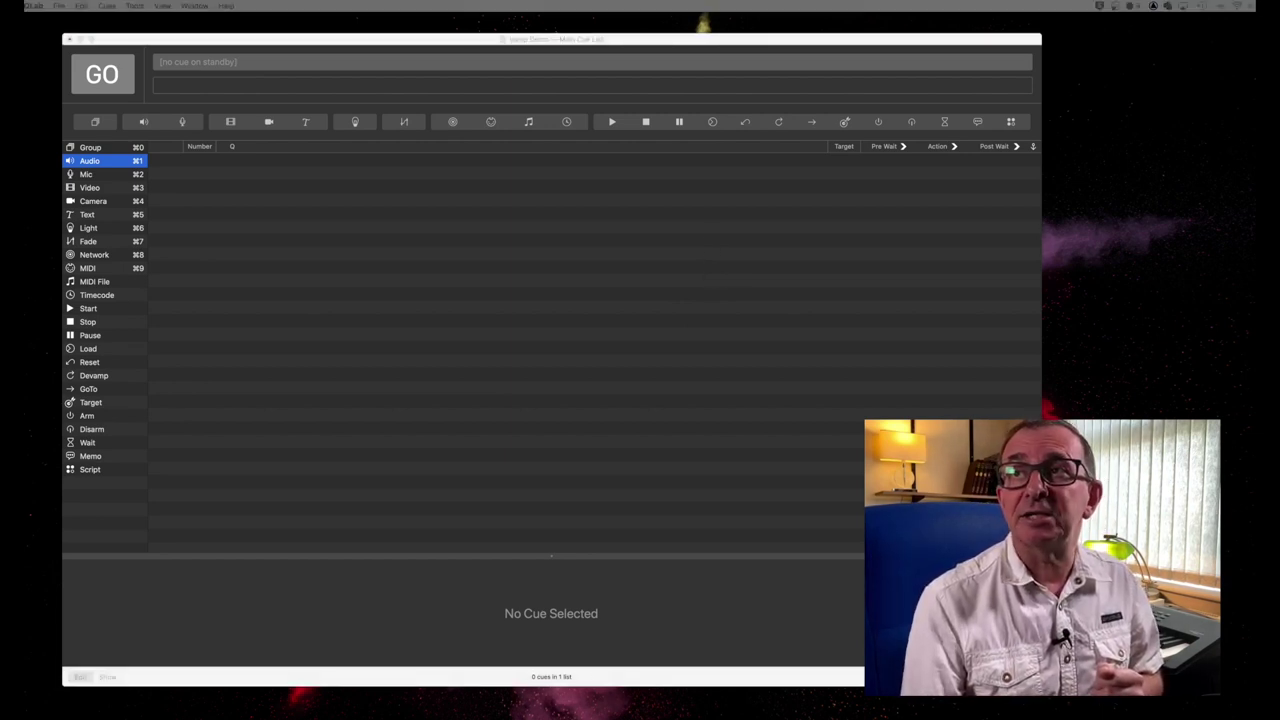
pyautogui.moveTo(1010, 450); pyautogui.dragTo(486, 303)
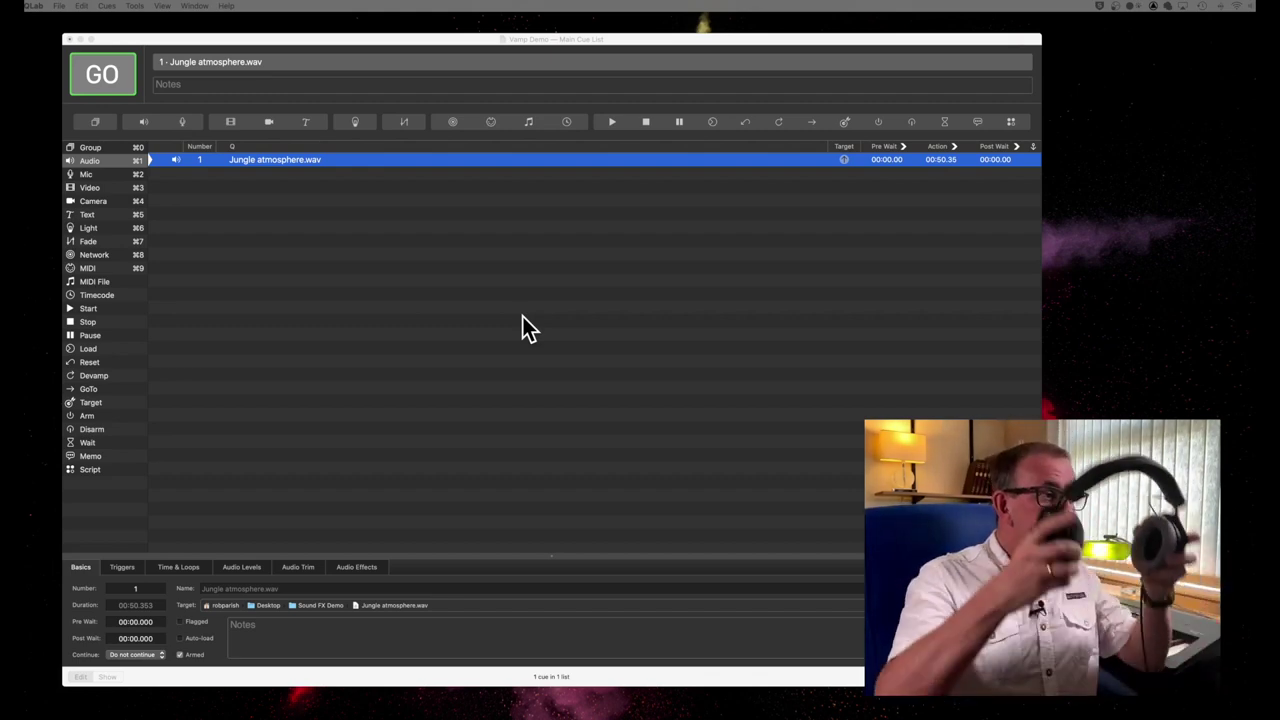
pyautogui.click(472, 163)
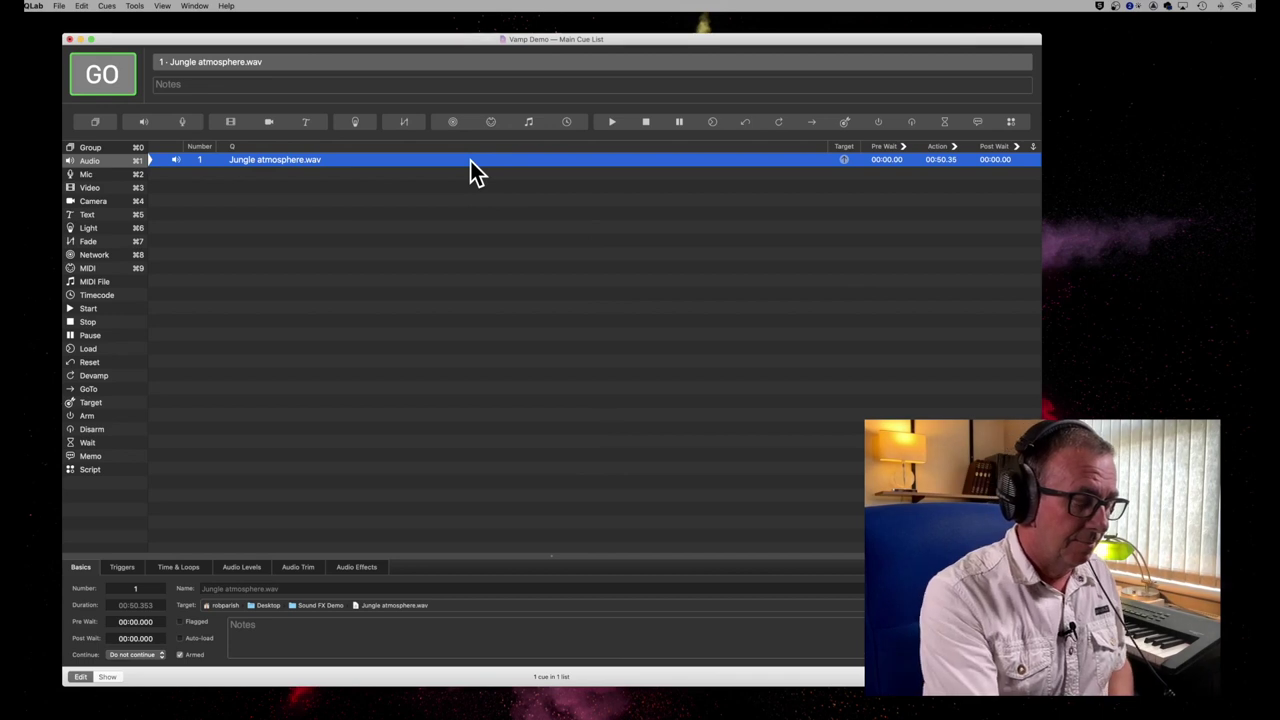
pyautogui.press('space')
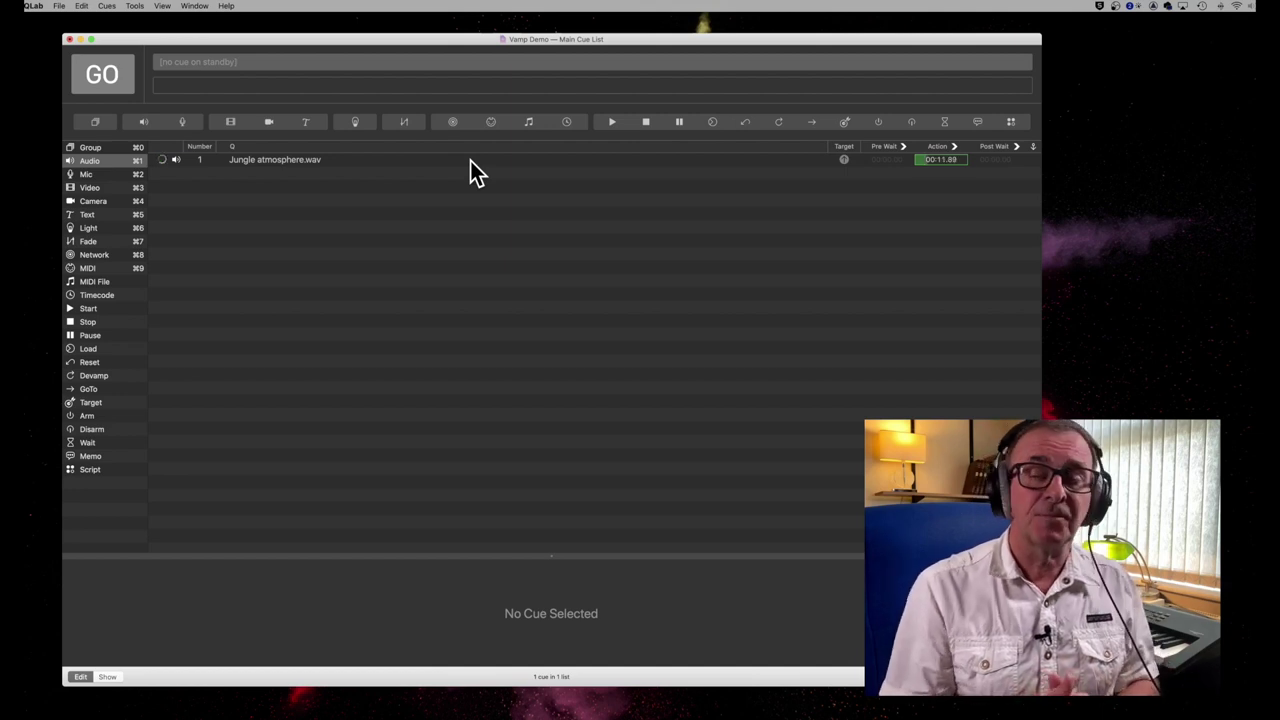
pyautogui.press('Escape')
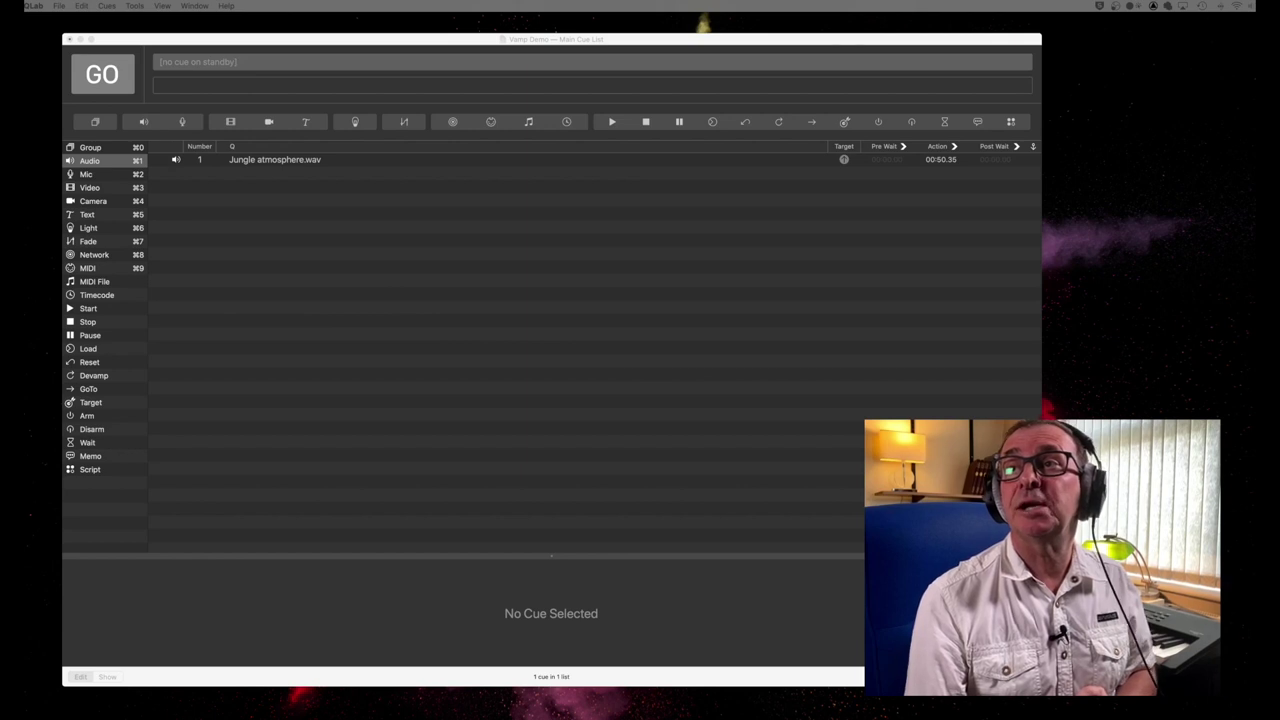
# Step: Add Ship Siren and Steam Train Whistle & Depart as cues 2 and 3, test-playing each
pyautogui.moveTo(1279, 378); pyautogui.dragTo(320, 207)
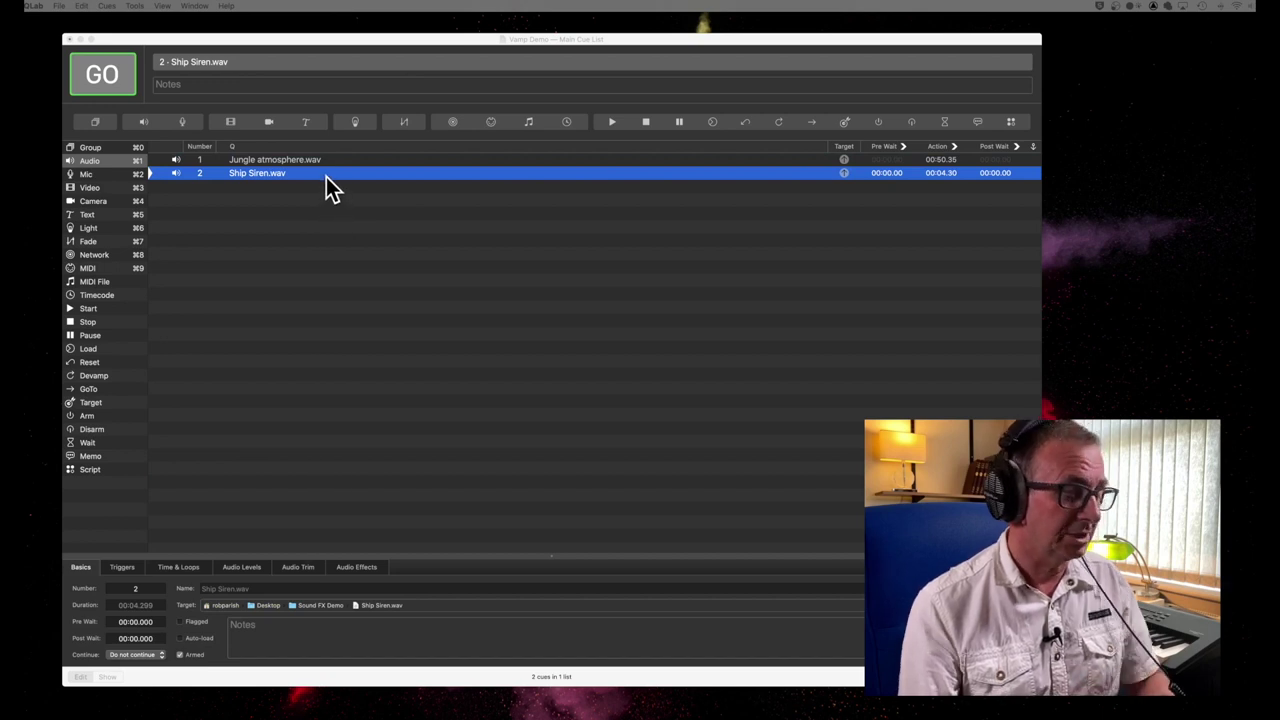
pyautogui.click(326, 177)
pyautogui.press('space')
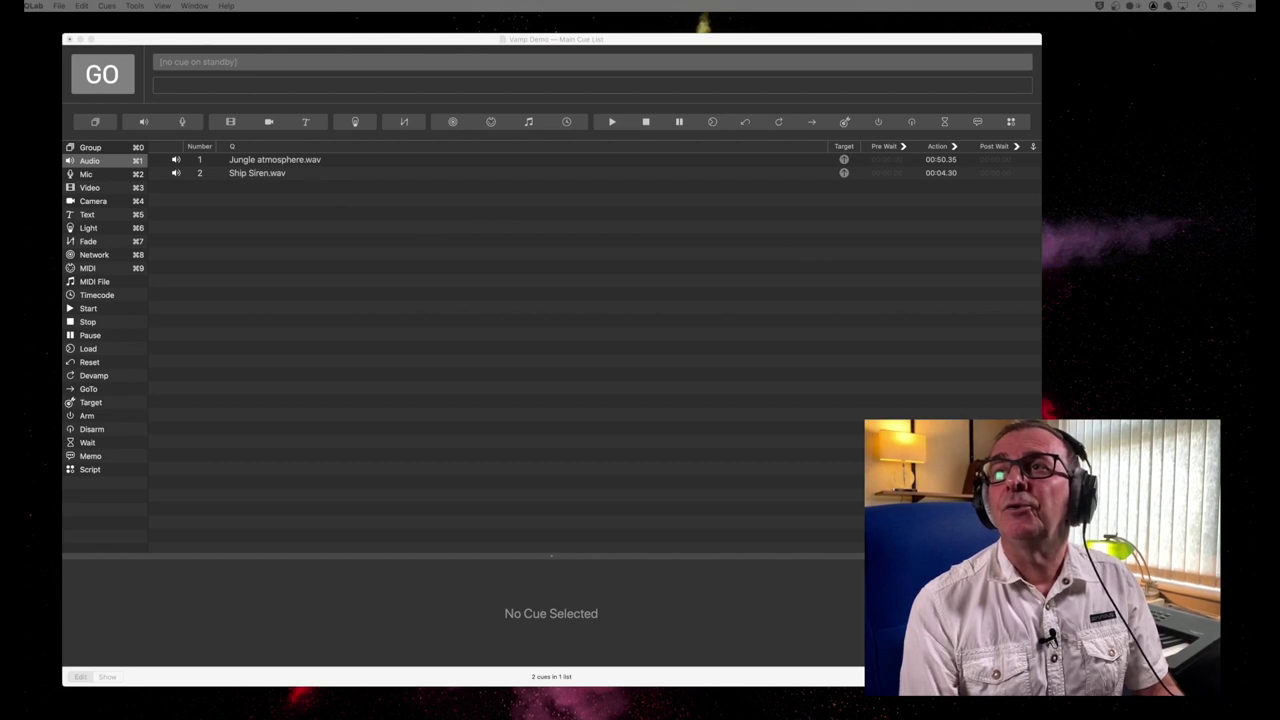
pyautogui.moveTo(1279, 310); pyautogui.dragTo(257, 263)
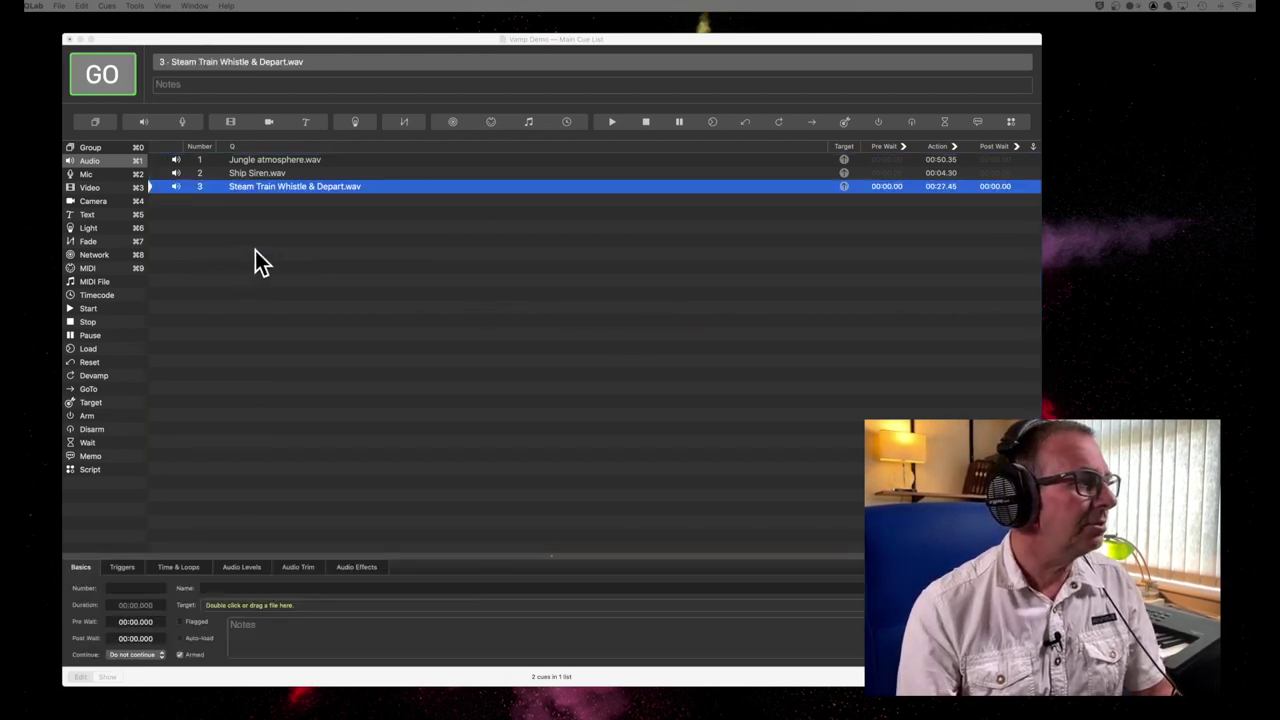
pyautogui.click(288, 199)
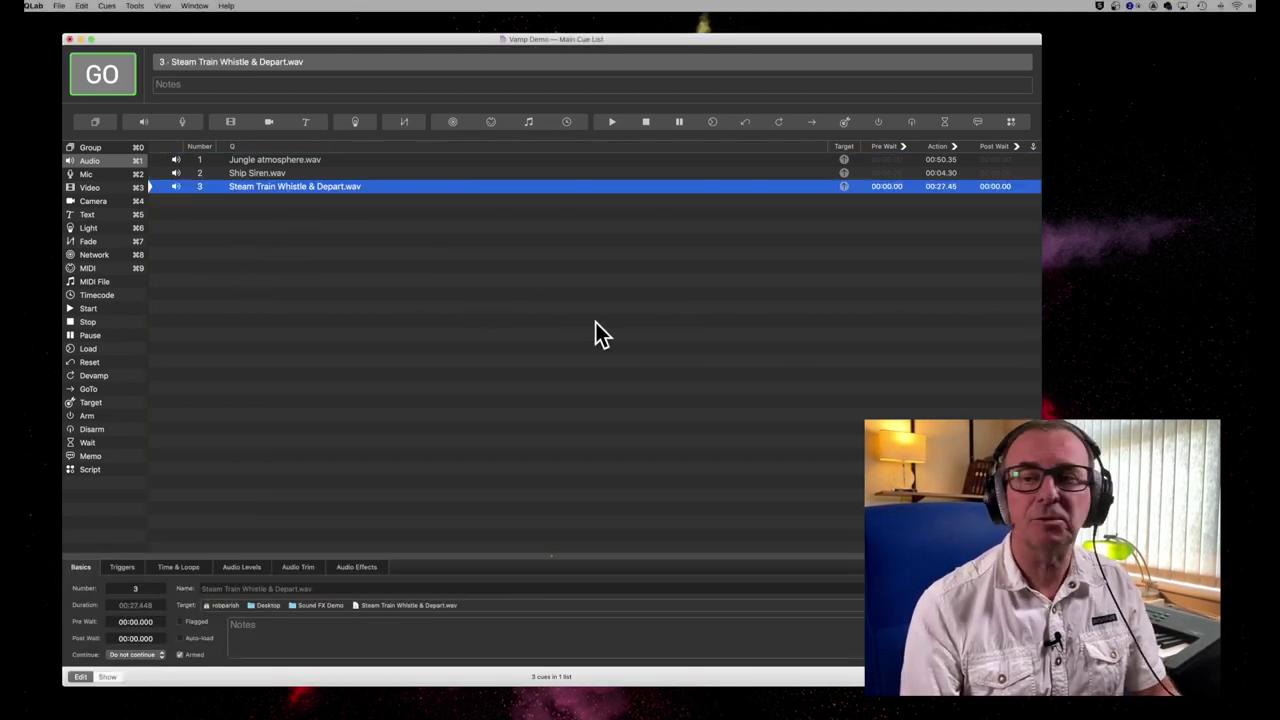
pyautogui.press('space')
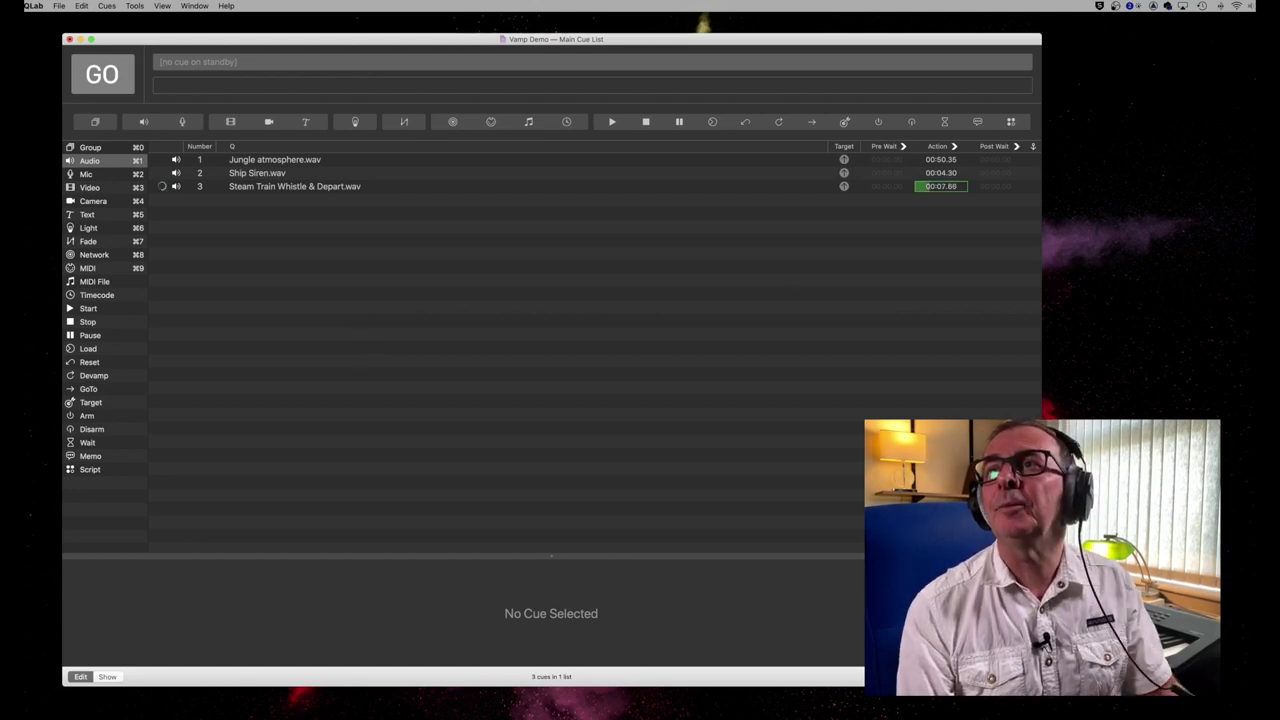
pyautogui.press('Escape')
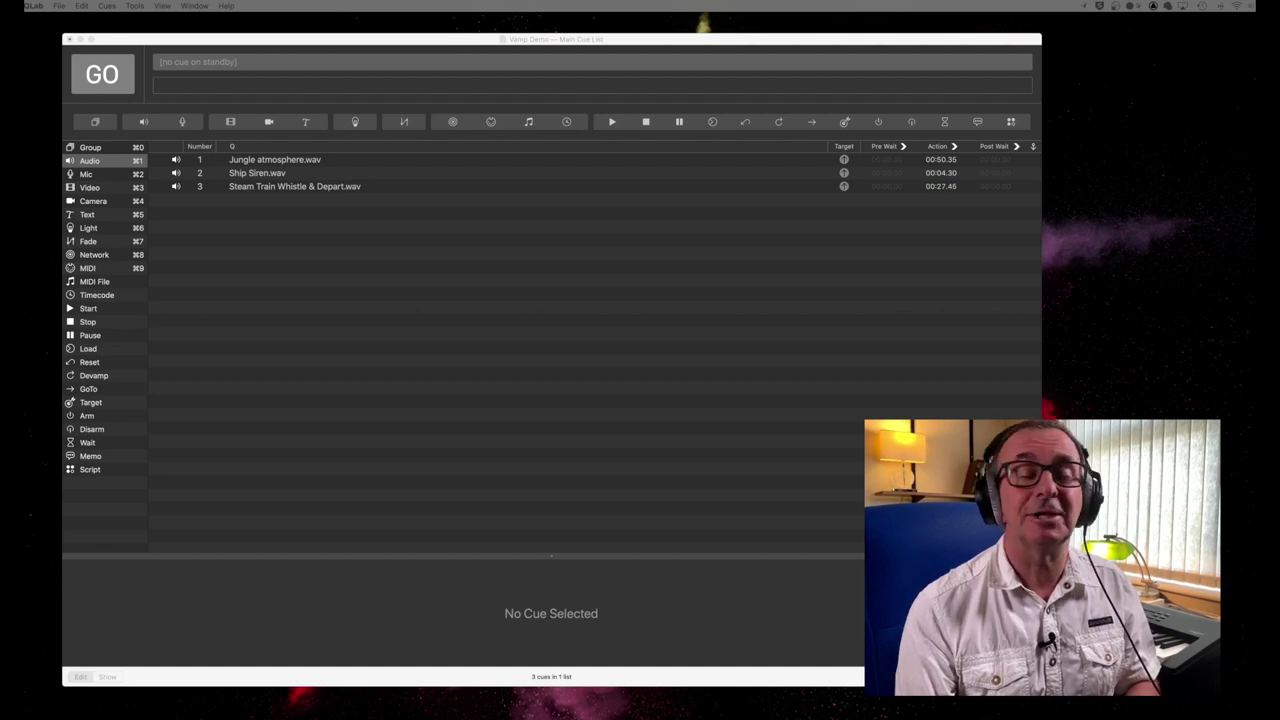
# Step: Add Song Trush 35 Secs and Medium applause 15 secs copy as cues 4 and 5, test each, reselect cue 1
pyautogui.moveTo(357, 334); pyautogui.dragTo(317, 309)
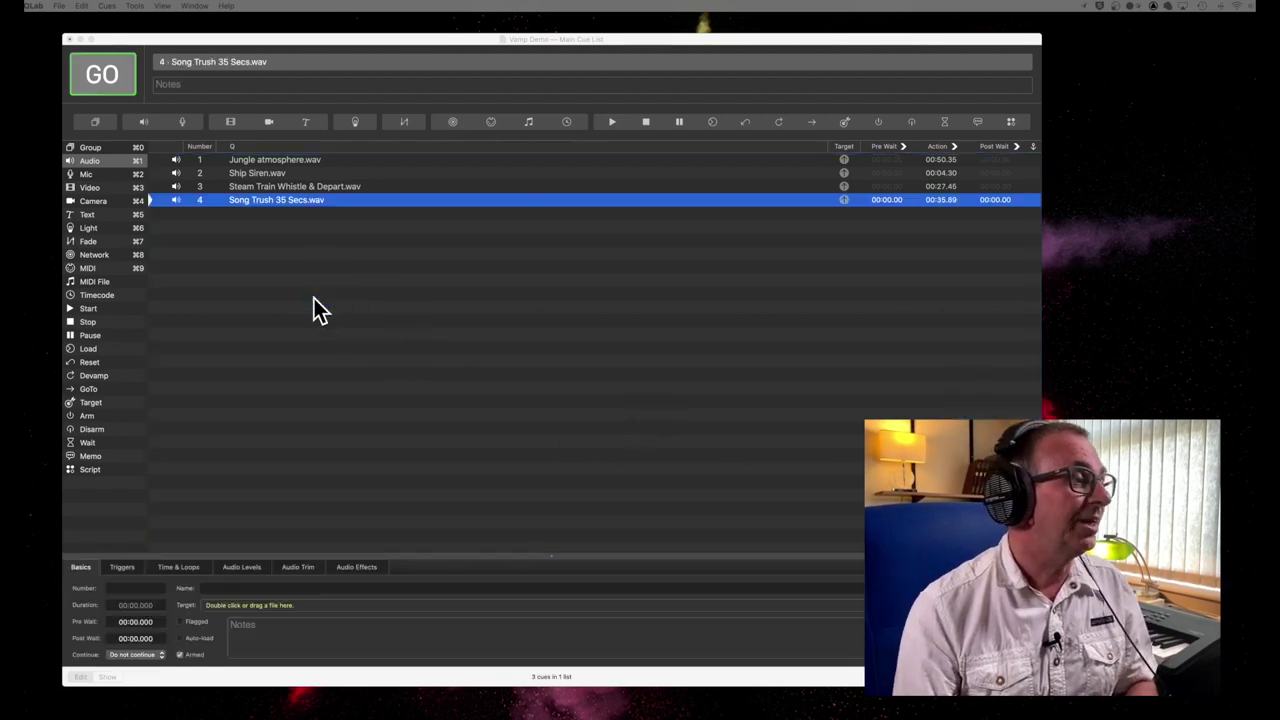
pyautogui.click(370, 207)
pyautogui.press('space')
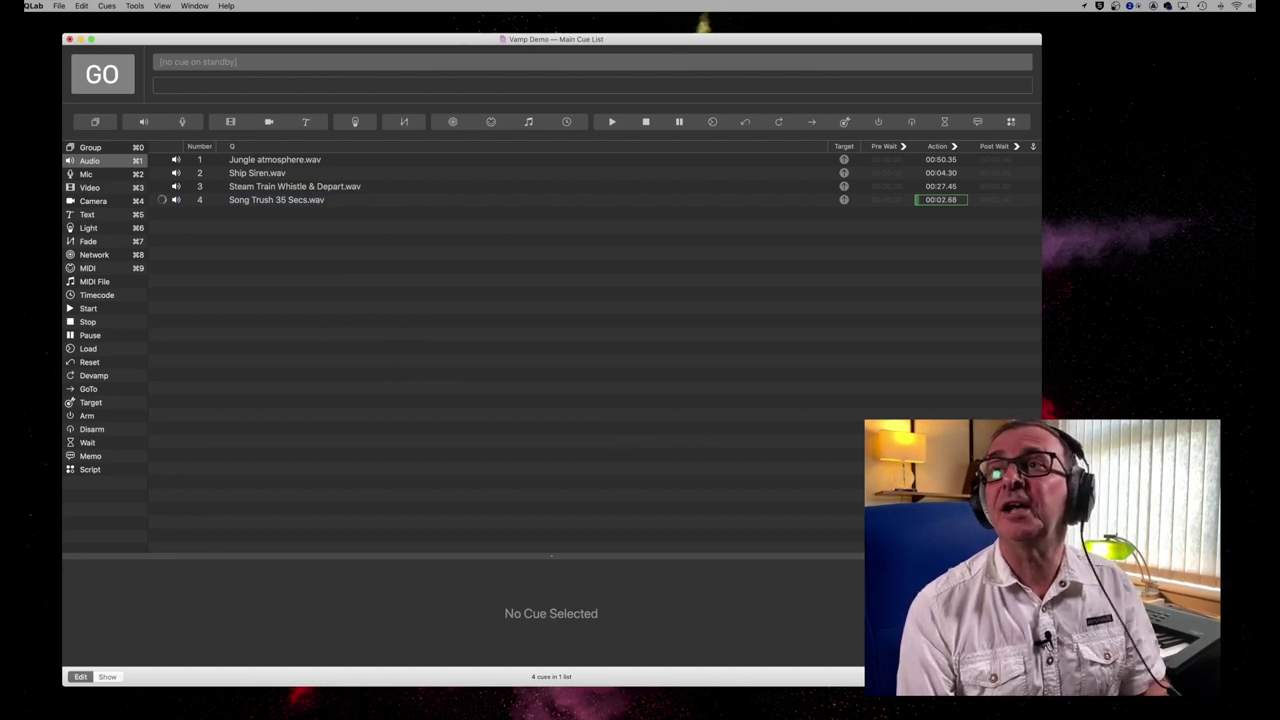
pyautogui.press('Escape')
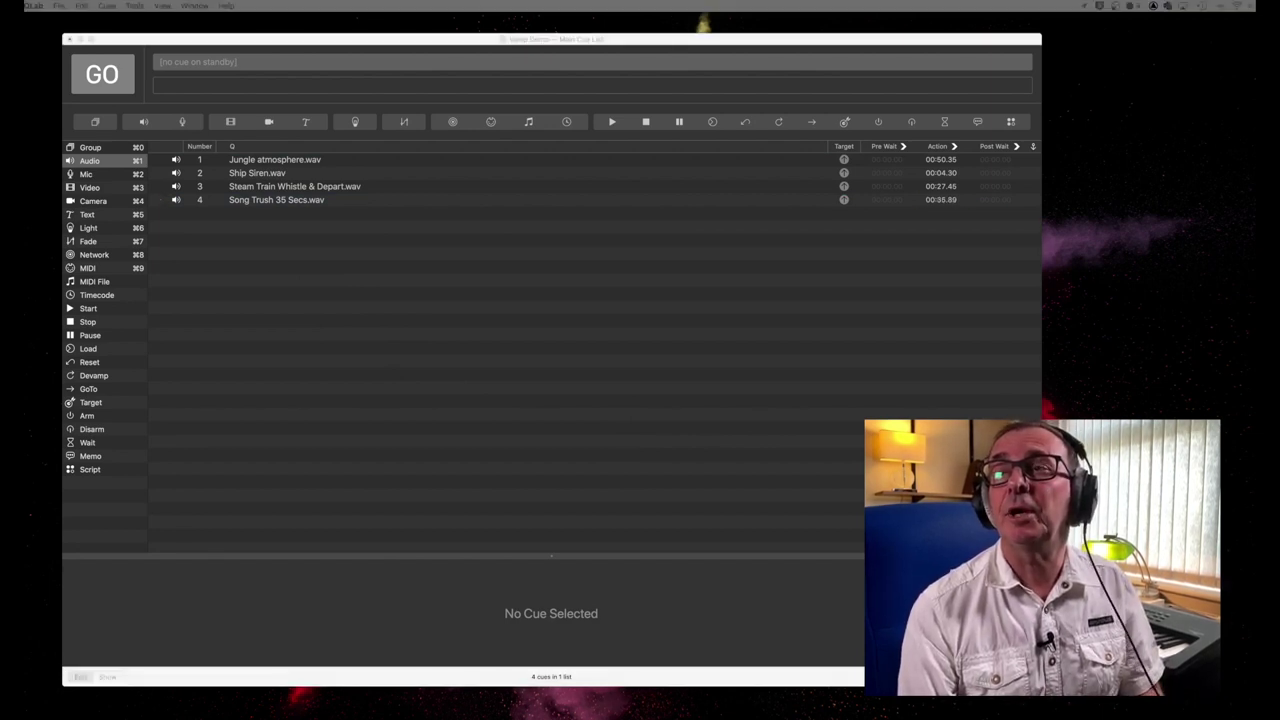
pyautogui.press('super+Tab')
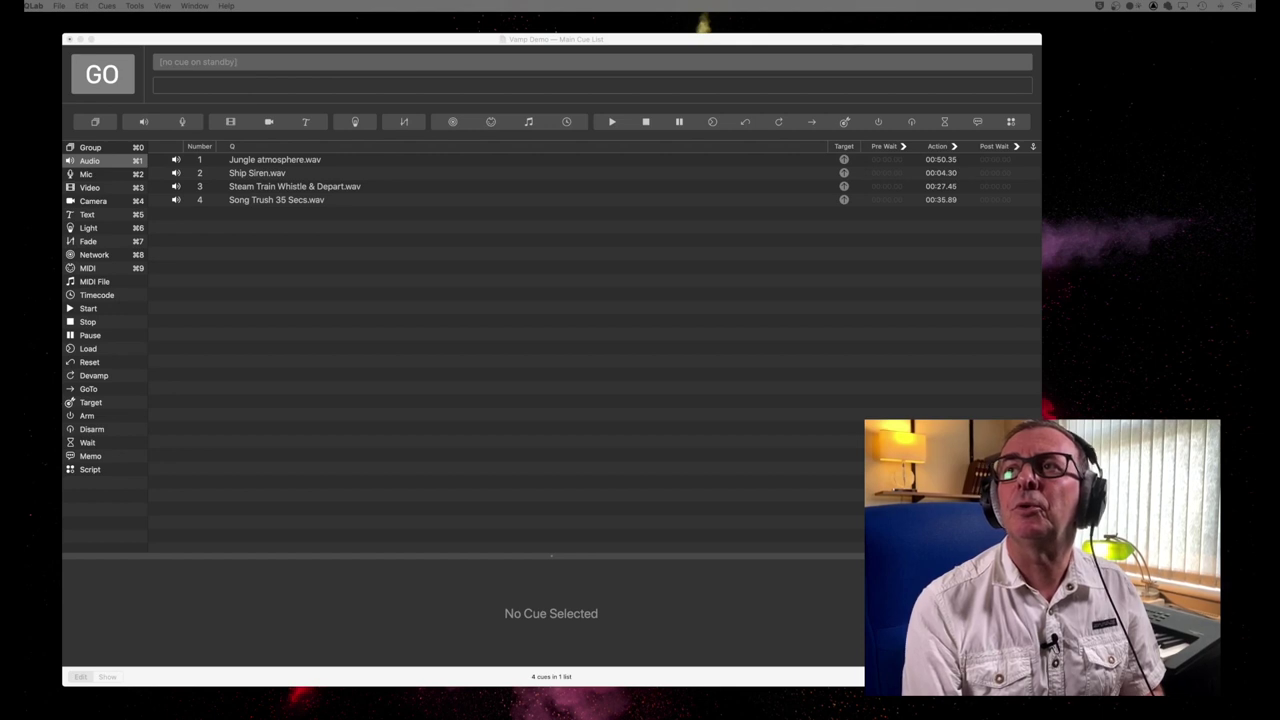
pyautogui.moveTo(1097, 348); pyautogui.dragTo(405, 306)
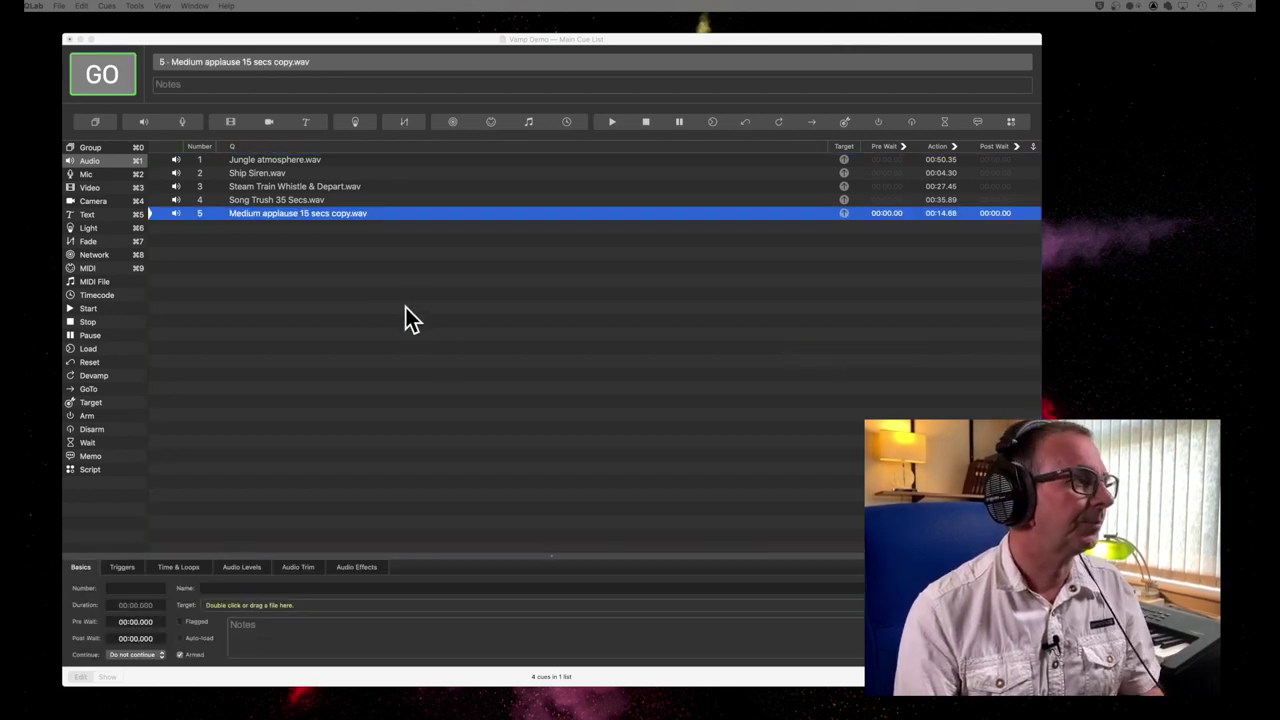
pyautogui.click(447, 224)
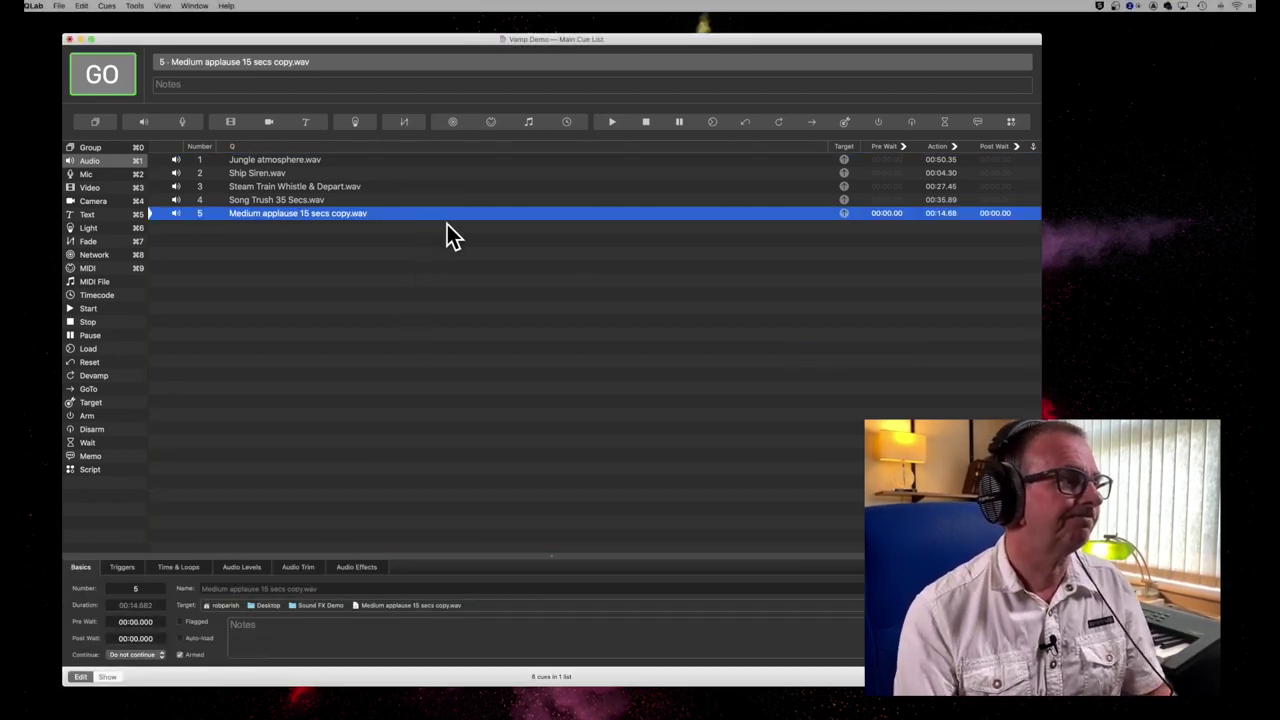
pyautogui.press('space')
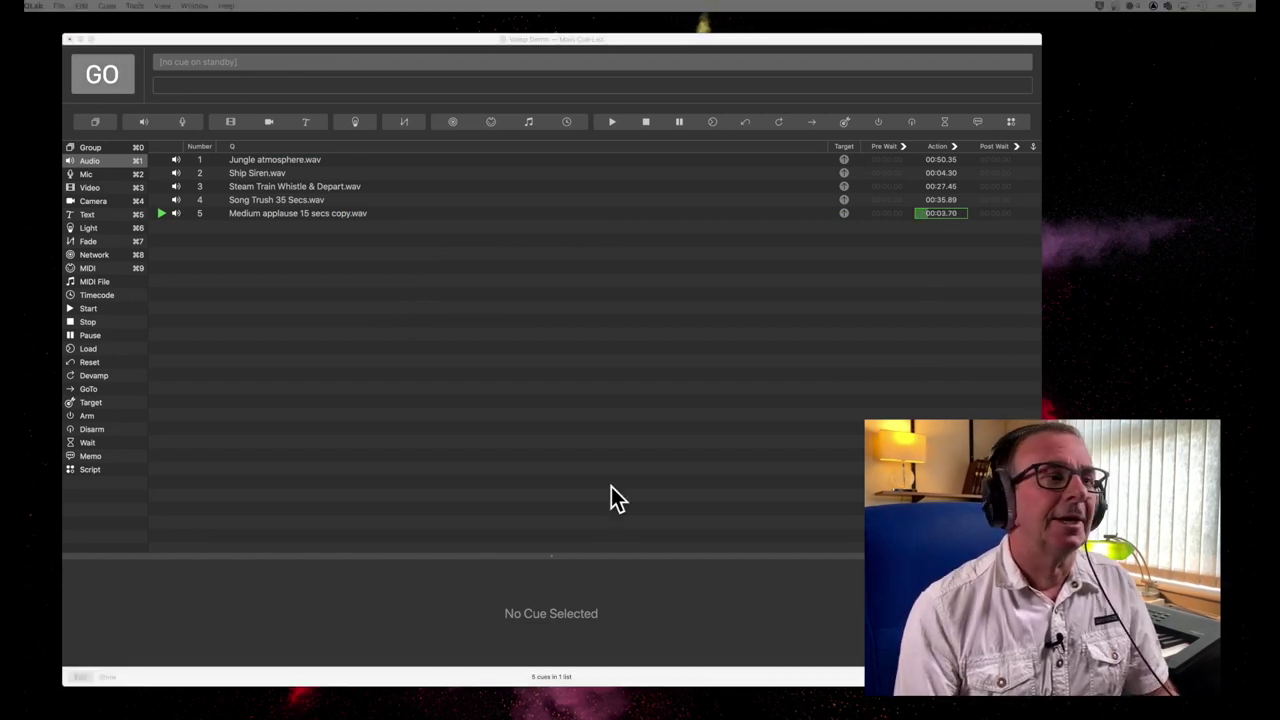
pyautogui.click(372, 255)
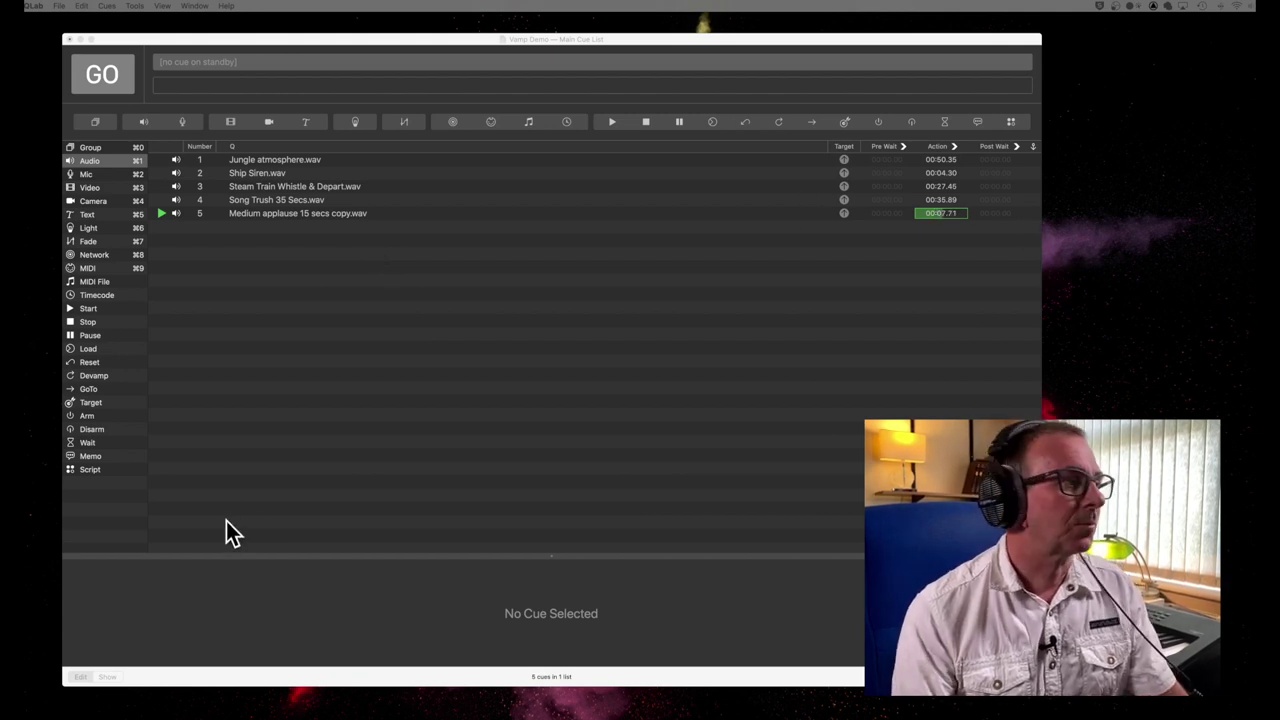
pyautogui.click(290, 271)
pyautogui.click(320, 215)
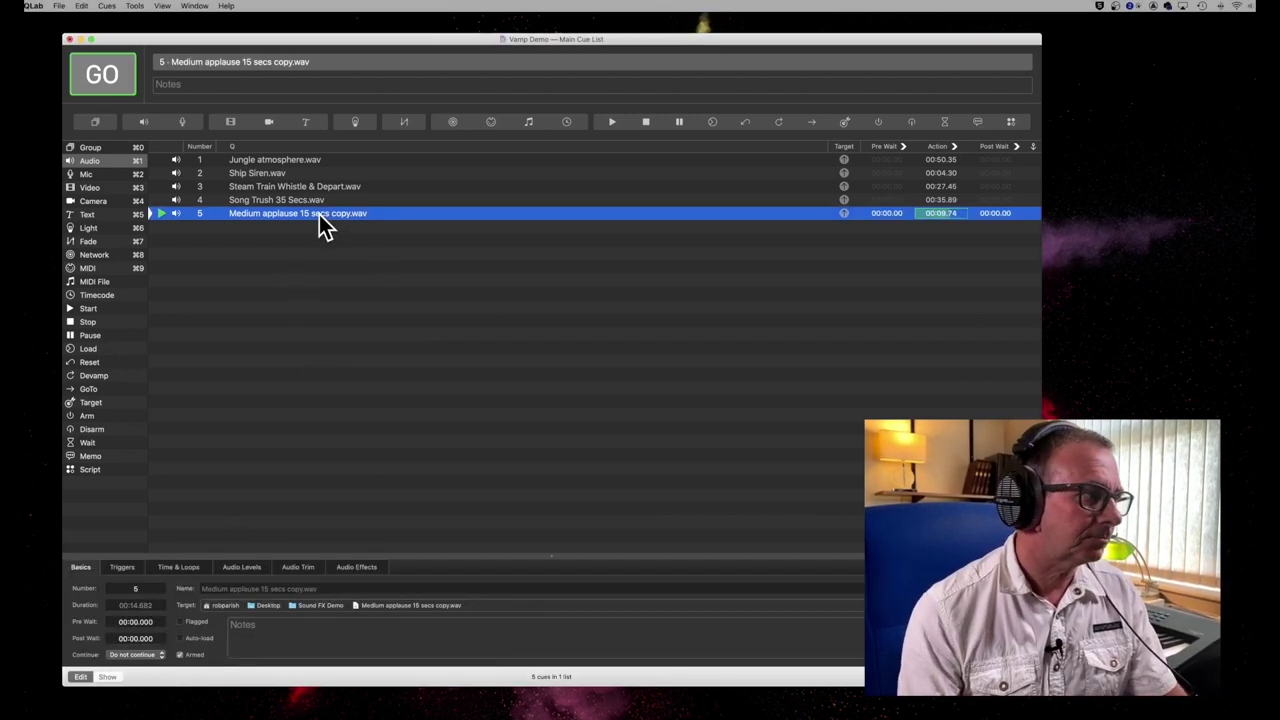
pyautogui.click(333, 460)
pyautogui.press('Escape')
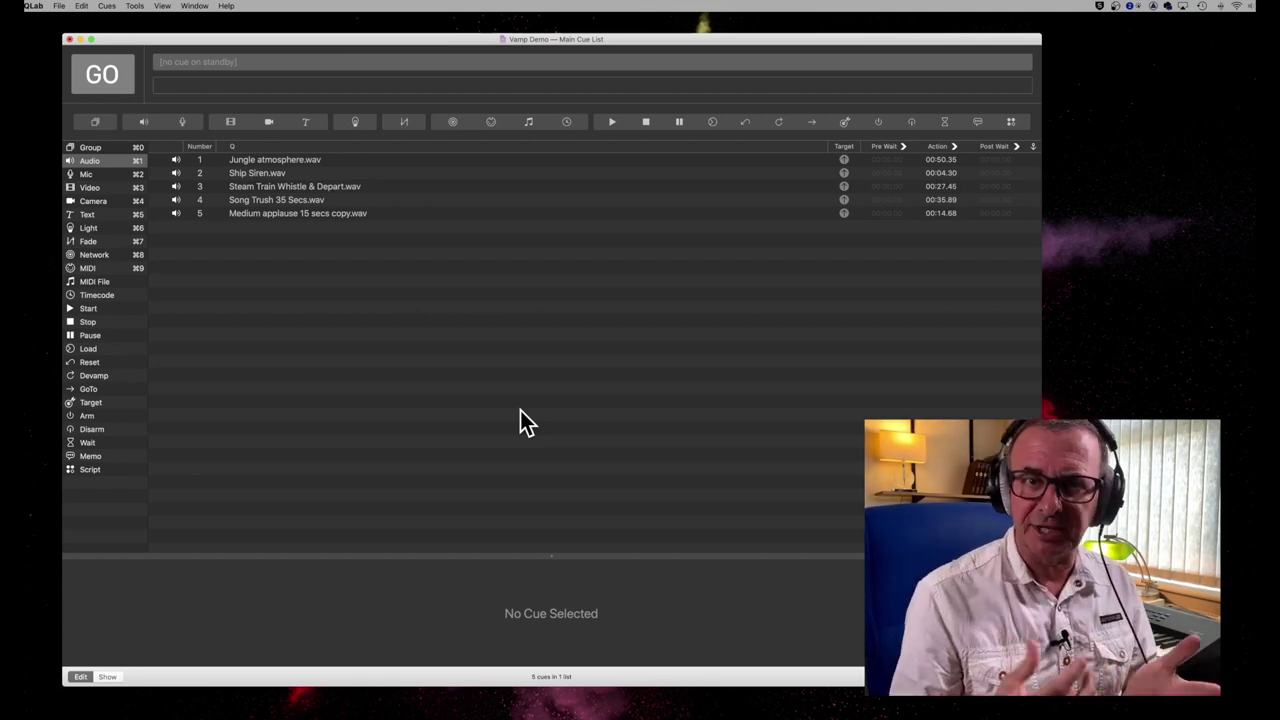
pyautogui.click(263, 160)
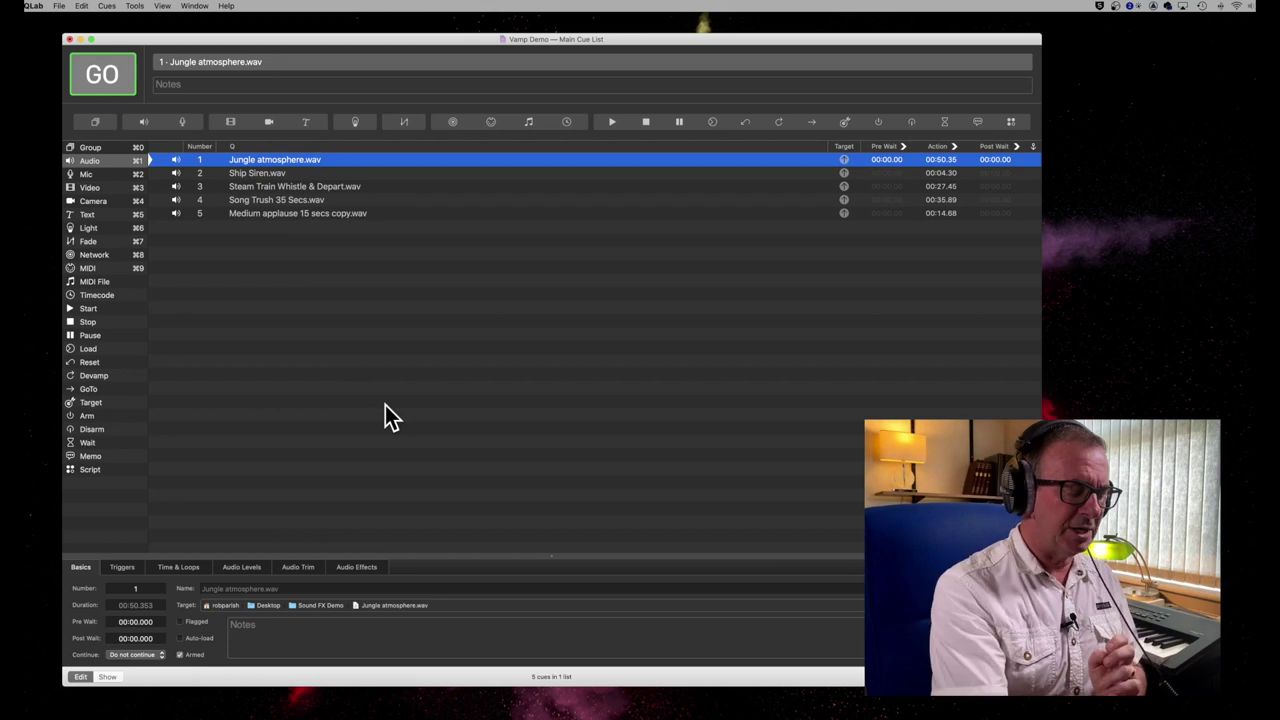
# Step: Fire cues 1–5 in order, Jungle atmosphere through Medium applause, then stop all playback
pyautogui.press('space')
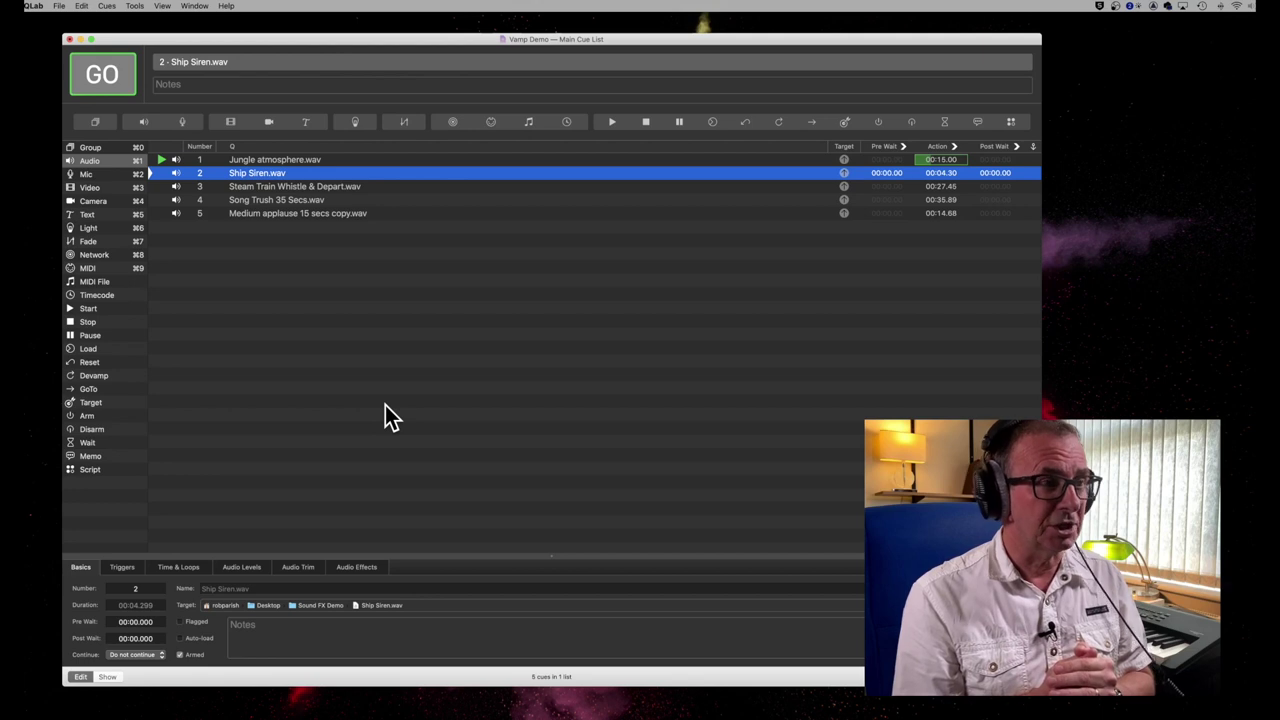
pyautogui.press('space')
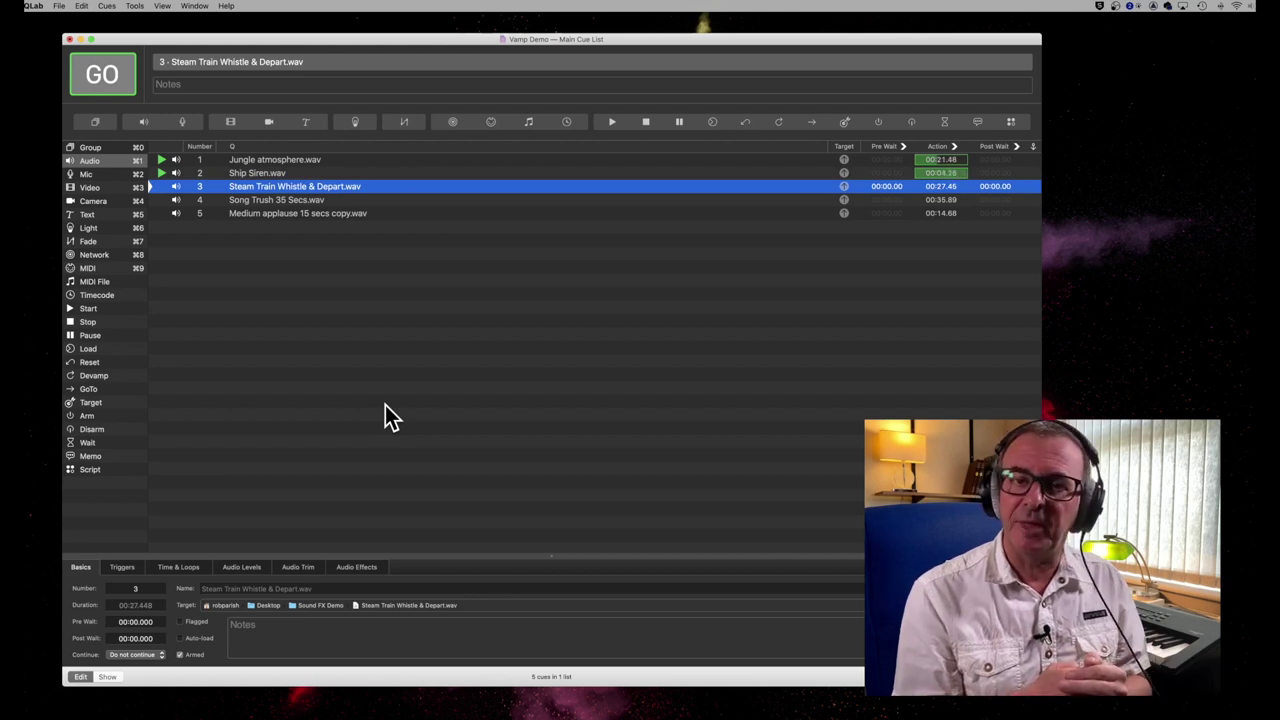
pyautogui.press('space')
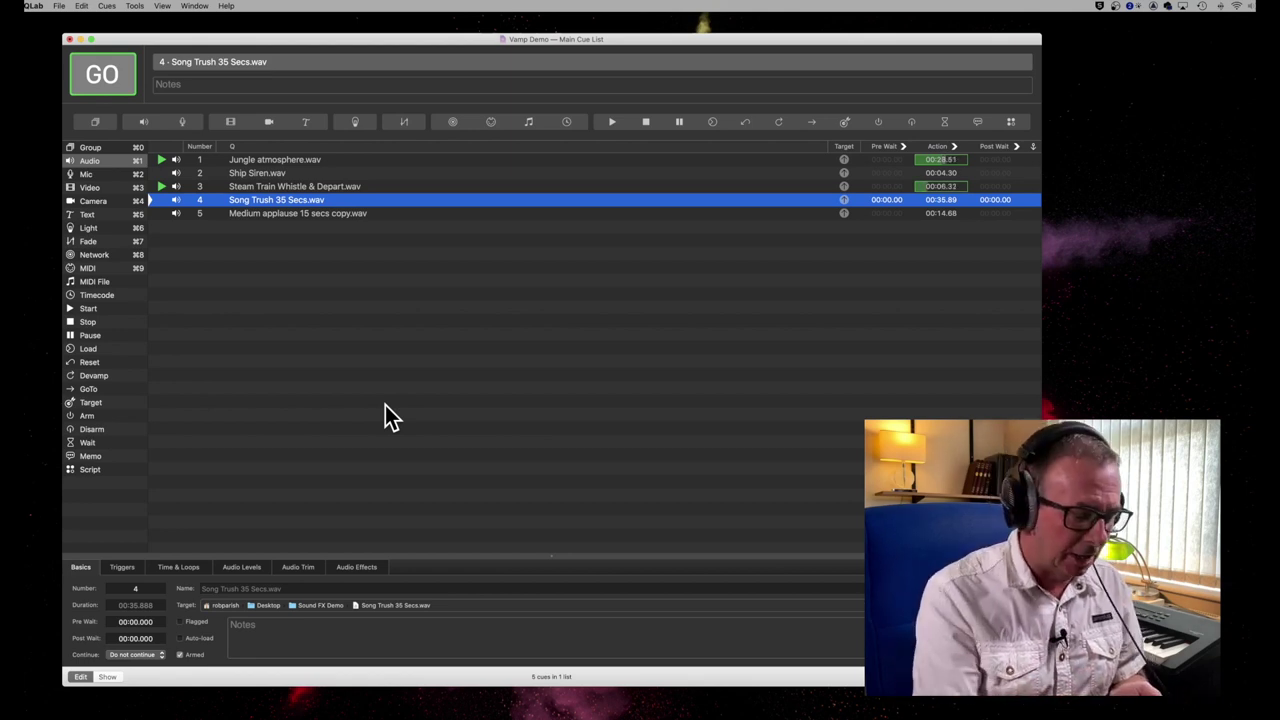
pyautogui.press('space')
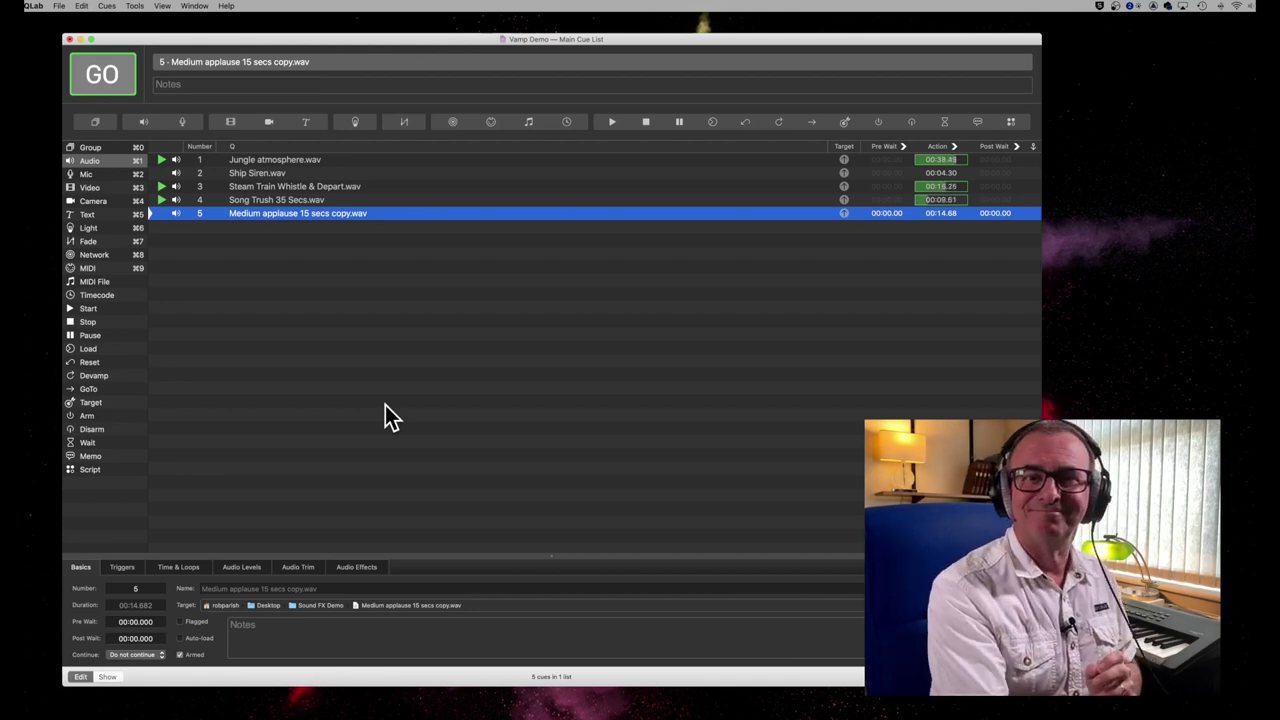
pyautogui.press('space')
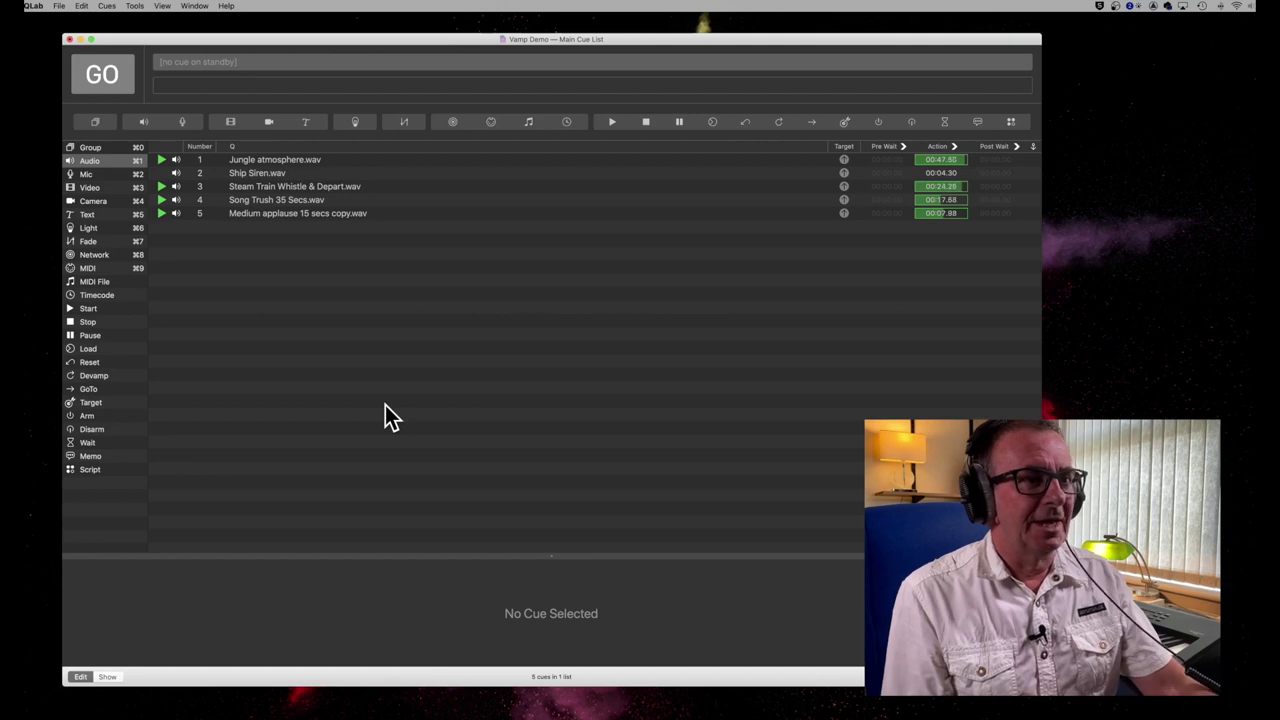
pyautogui.press('Escape')
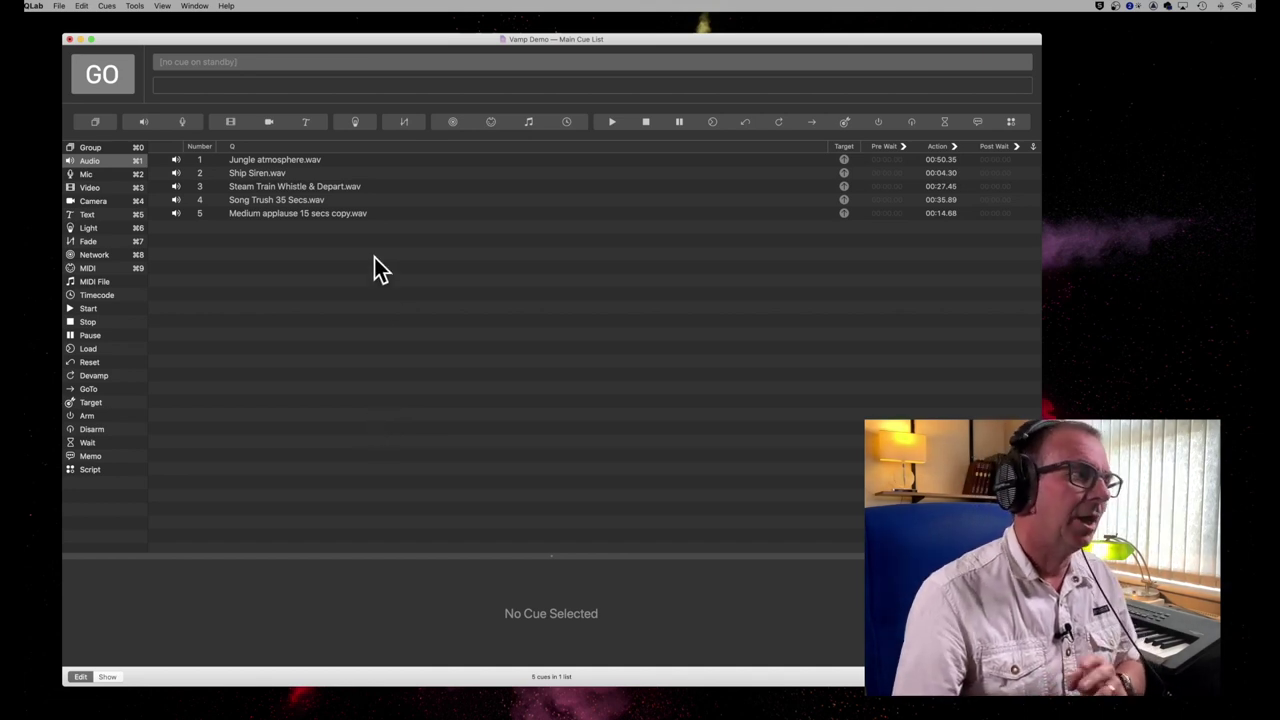
# Step: Play Jungle atmosphere.wav while reviewing its Triggers, Time & Loops, Audio Levels, Trim and Effects settings
pyautogui.click(269, 160)
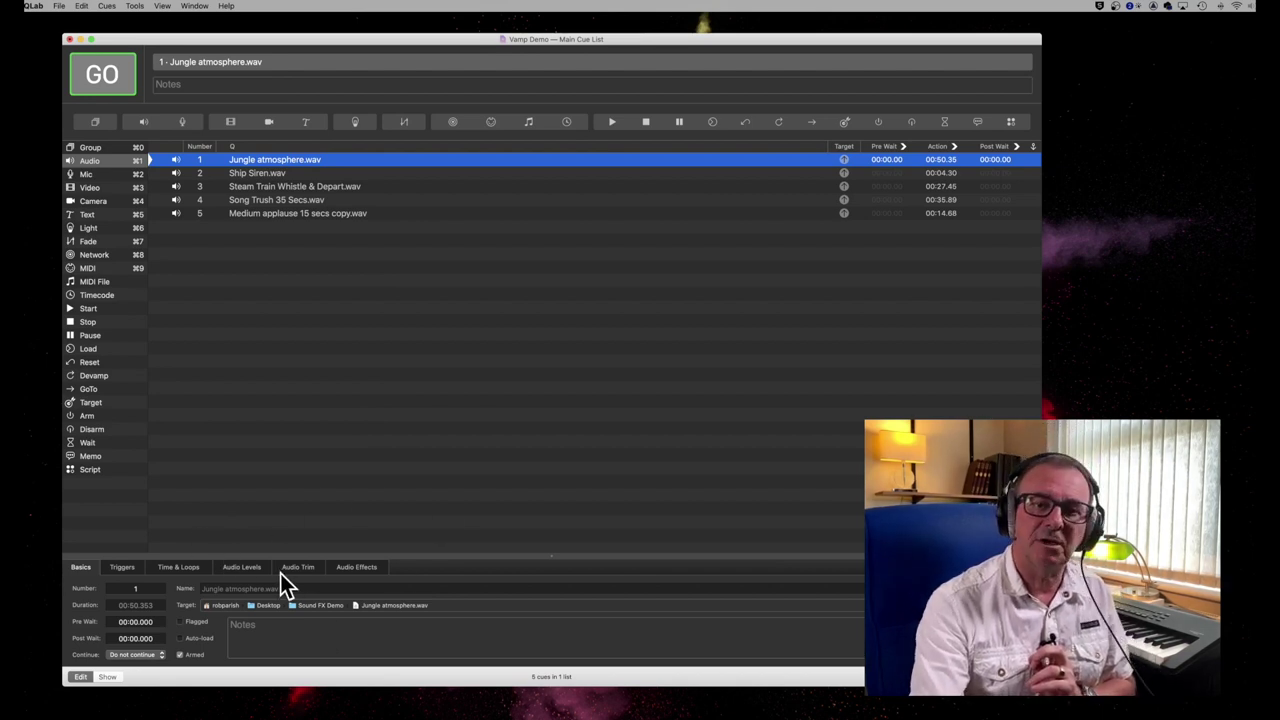
pyautogui.click(121, 568)
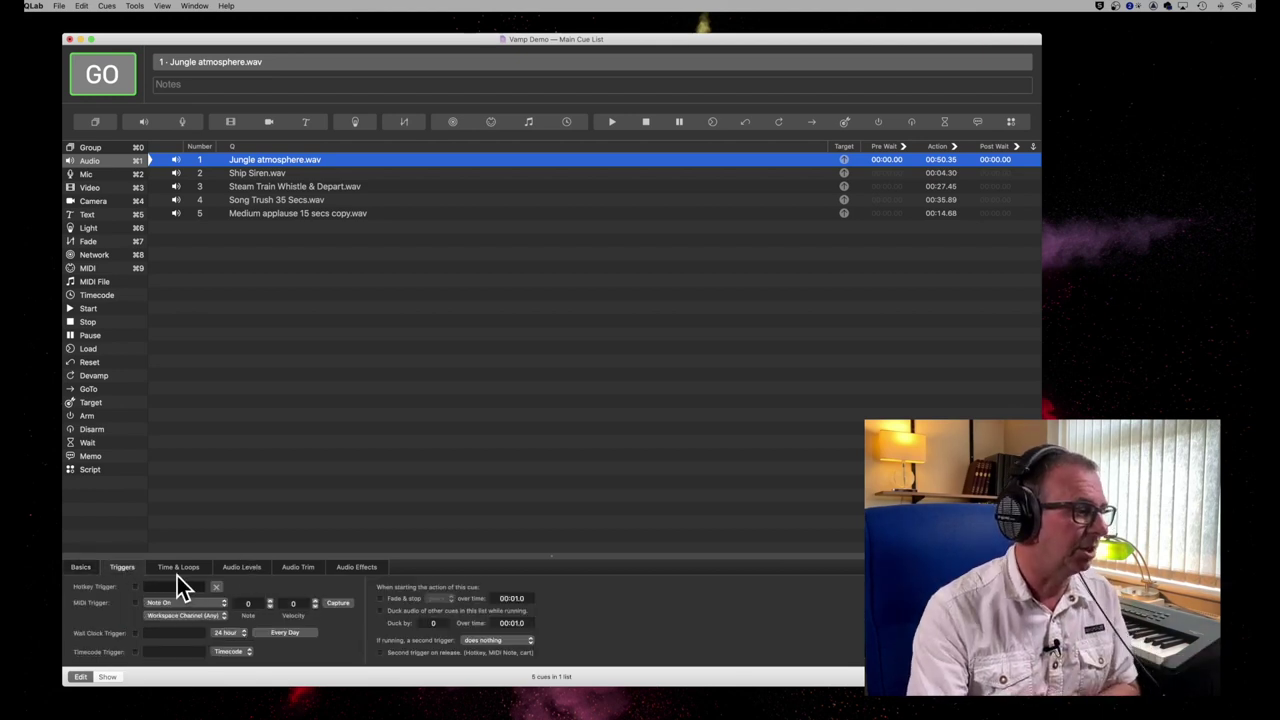
pyautogui.click(176, 568)
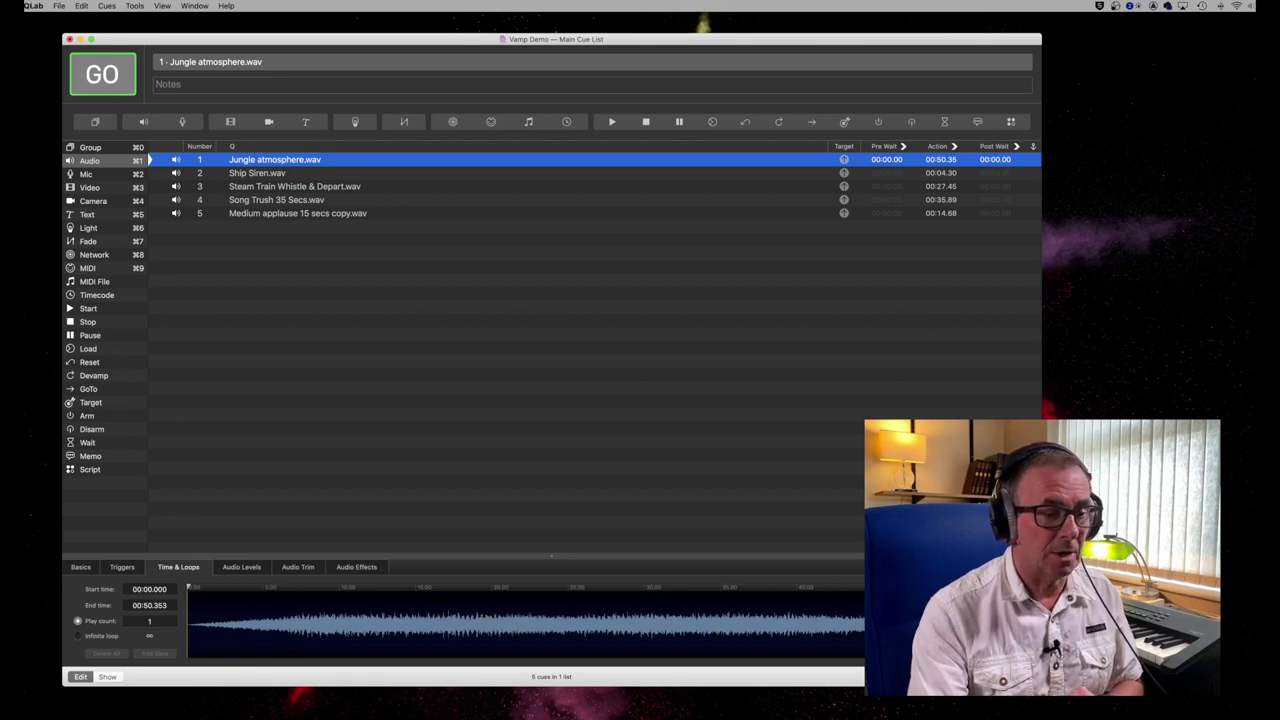
pyautogui.press('space')
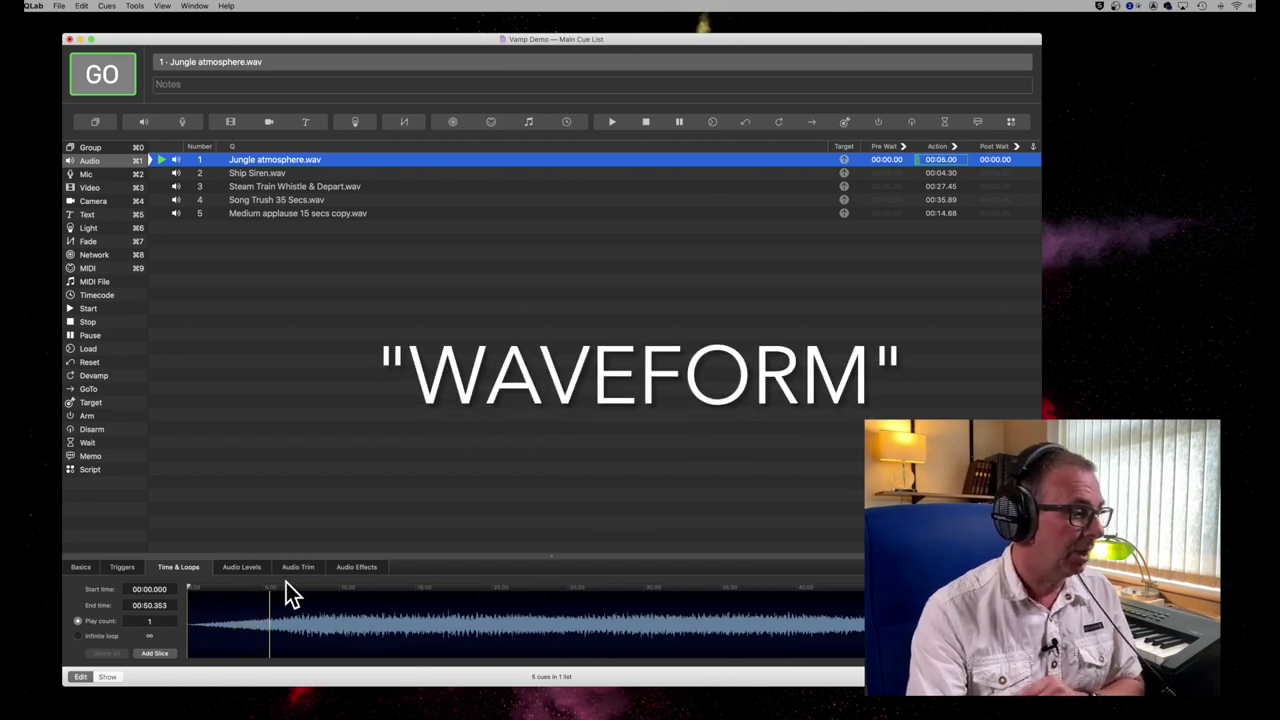
pyautogui.click(249, 567)
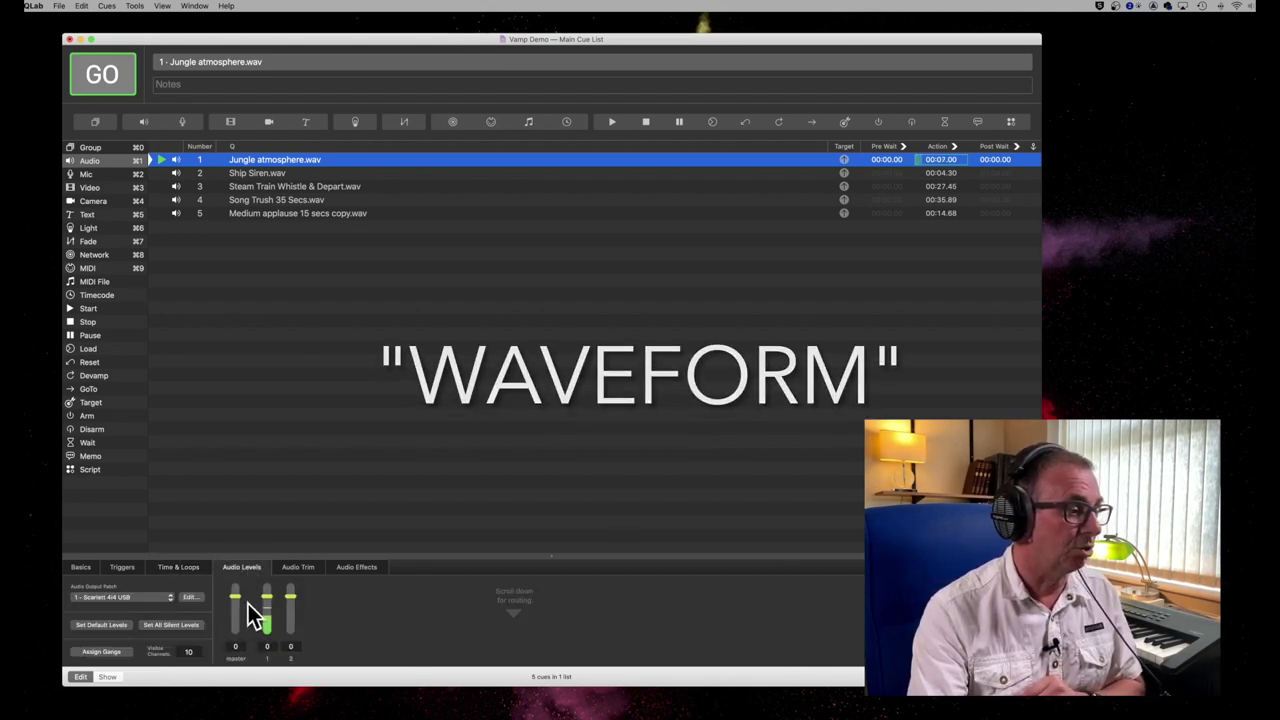
pyautogui.click(298, 573)
pyautogui.click(367, 572)
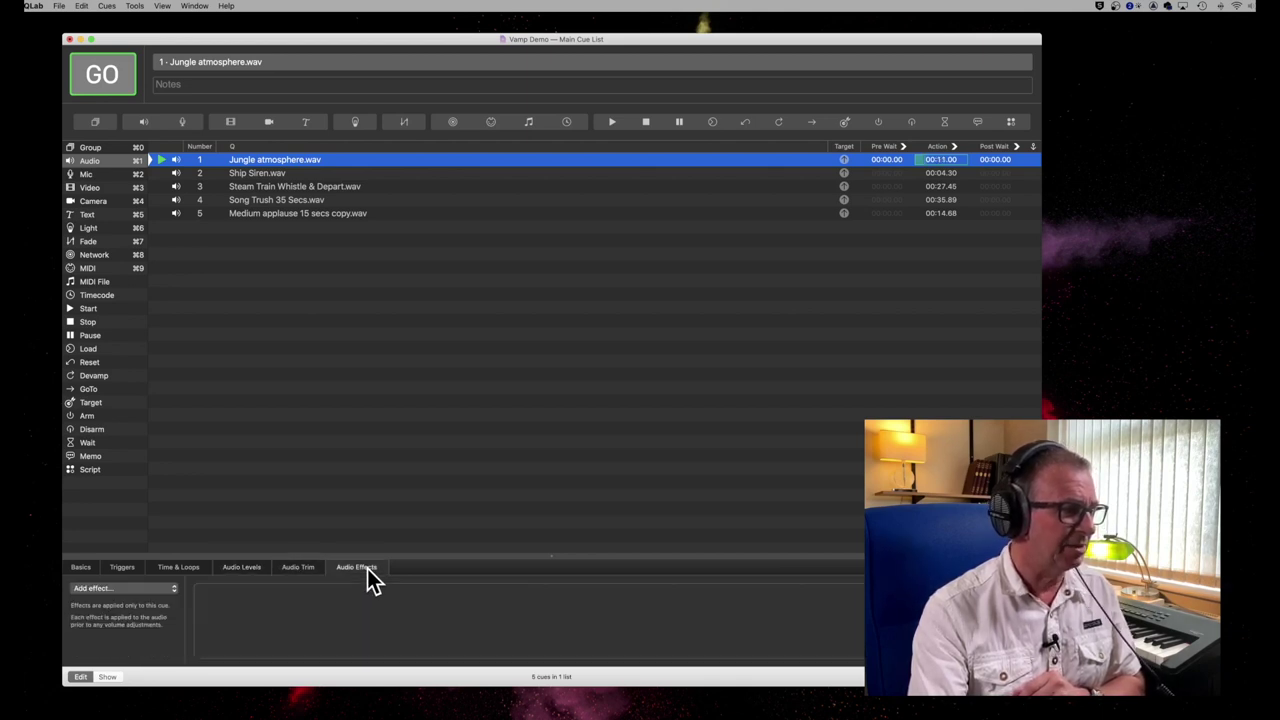
pyautogui.click(174, 571)
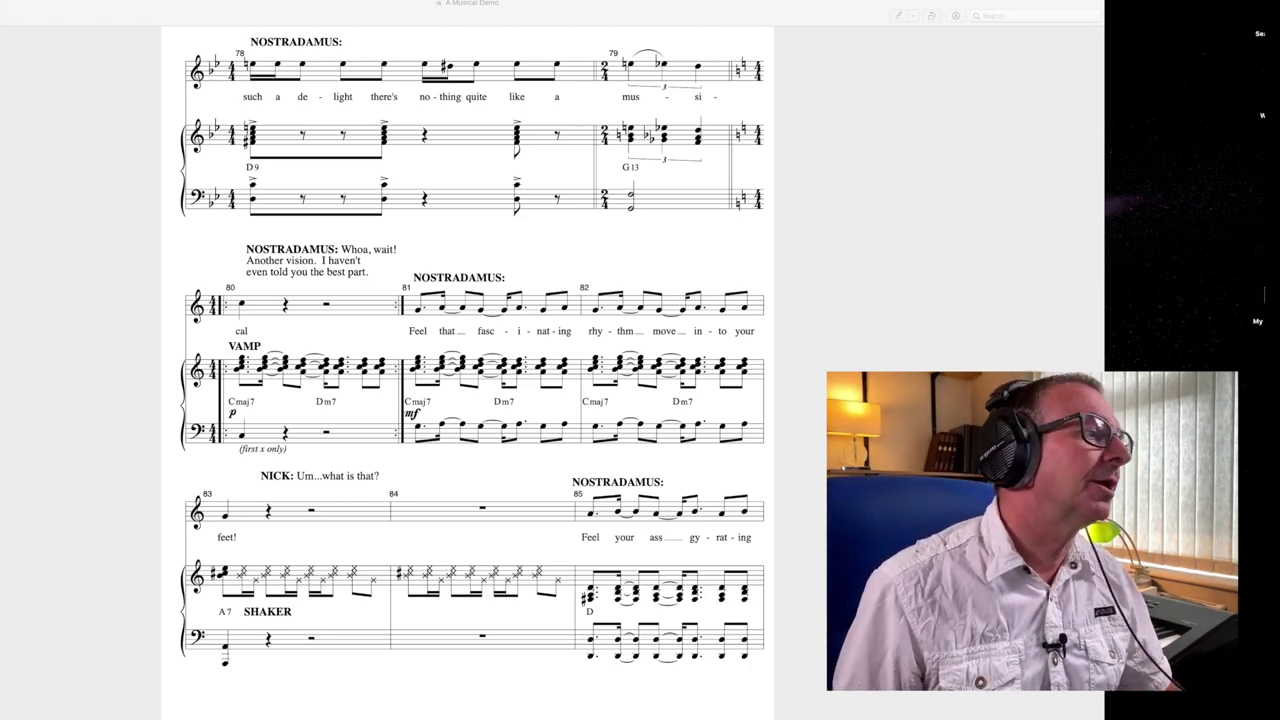
# Step: Nudge the Preview score window, showing the bar 80 vamp, slightly to the right
pyautogui.moveTo(252, 16); pyautogui.dragTo(391, 7)
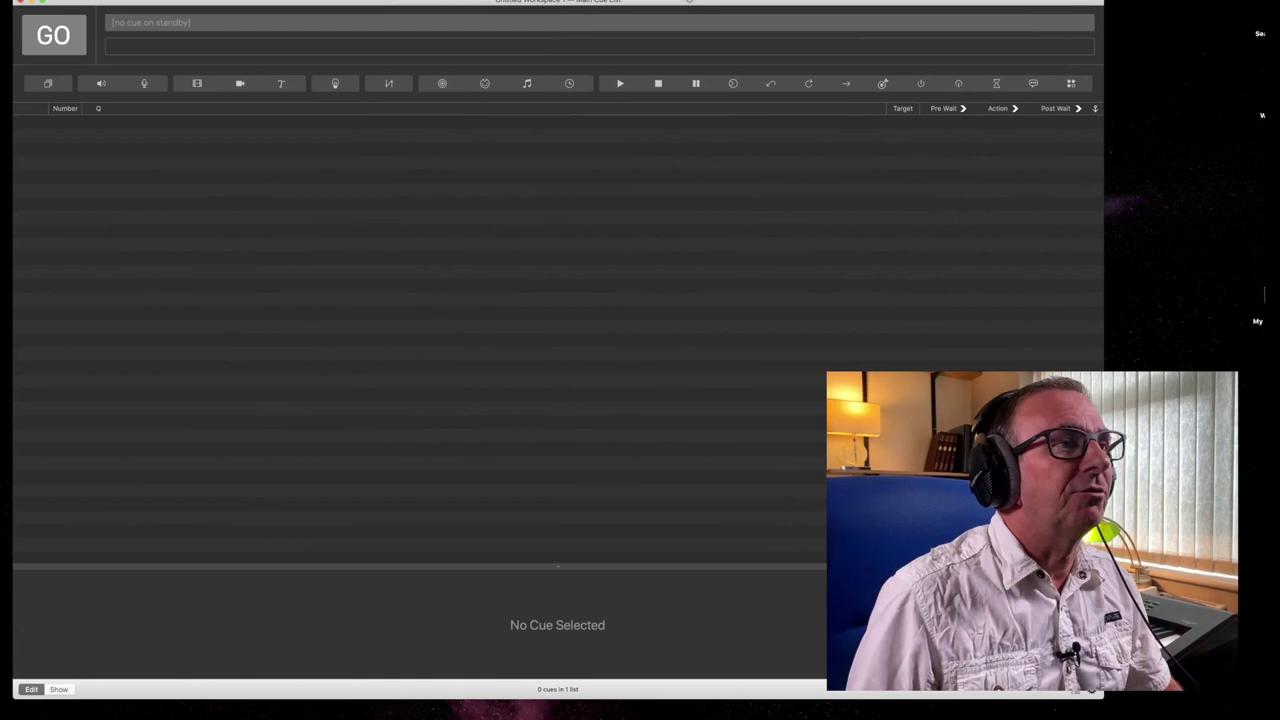
# Step: Reposition the new Untitled Workspace 1 window and show the cue-type toolbox beside it
pyautogui.moveTo(690, 5); pyautogui.dragTo(719, 8)
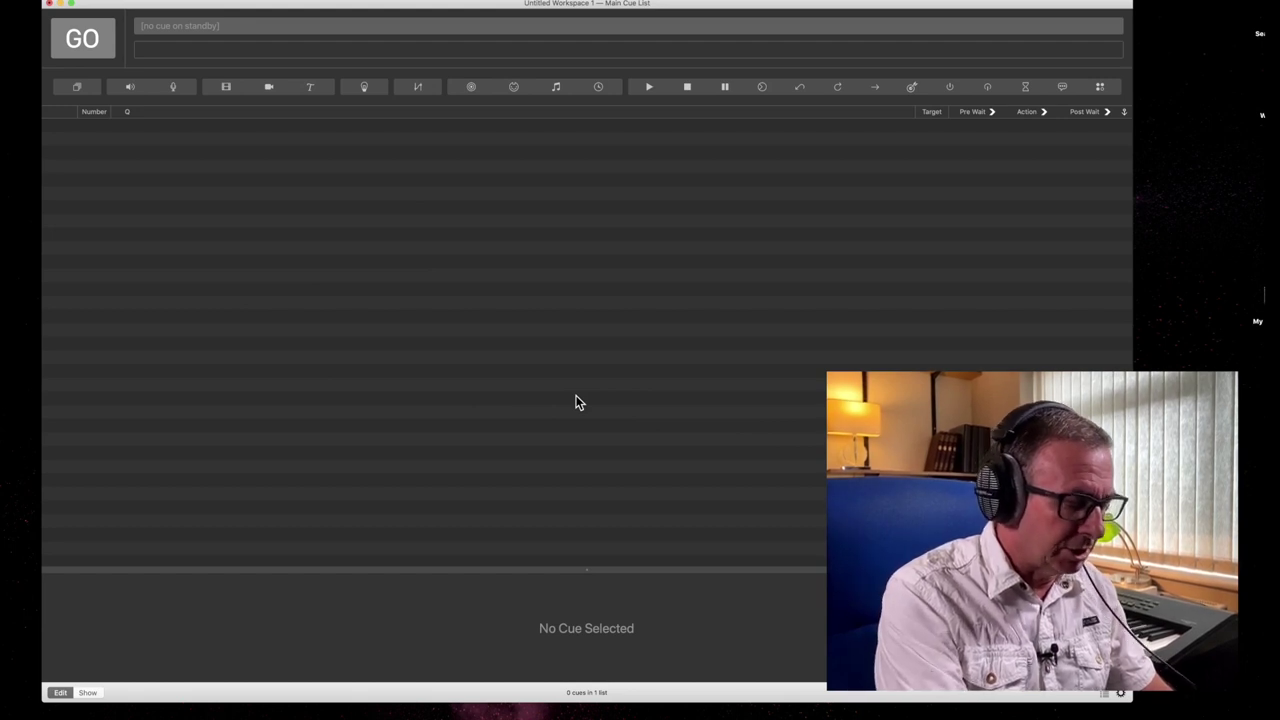
pyautogui.press('super+k')
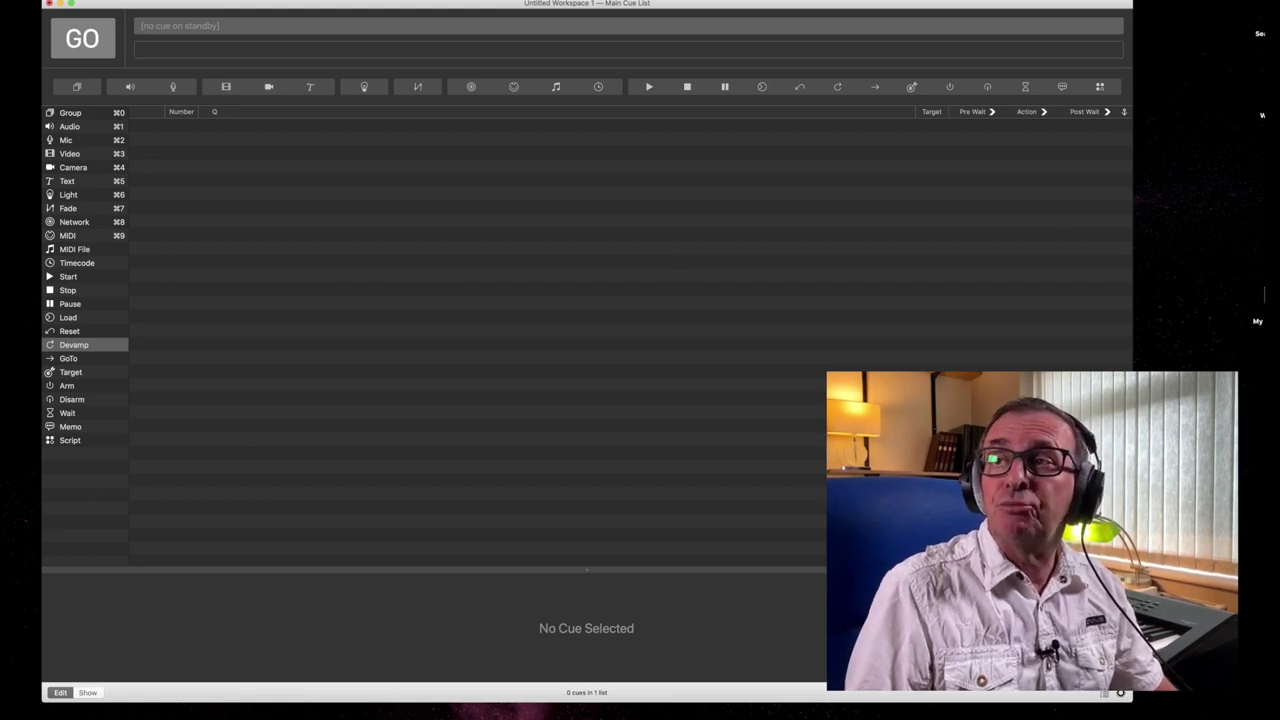
# Step: Add Vamp in QLab Demo.wav as an audio cue routed to output 3 - Scarlett 4i4 USB
pyautogui.moveTo(1092, 318); pyautogui.dragTo(231, 157)
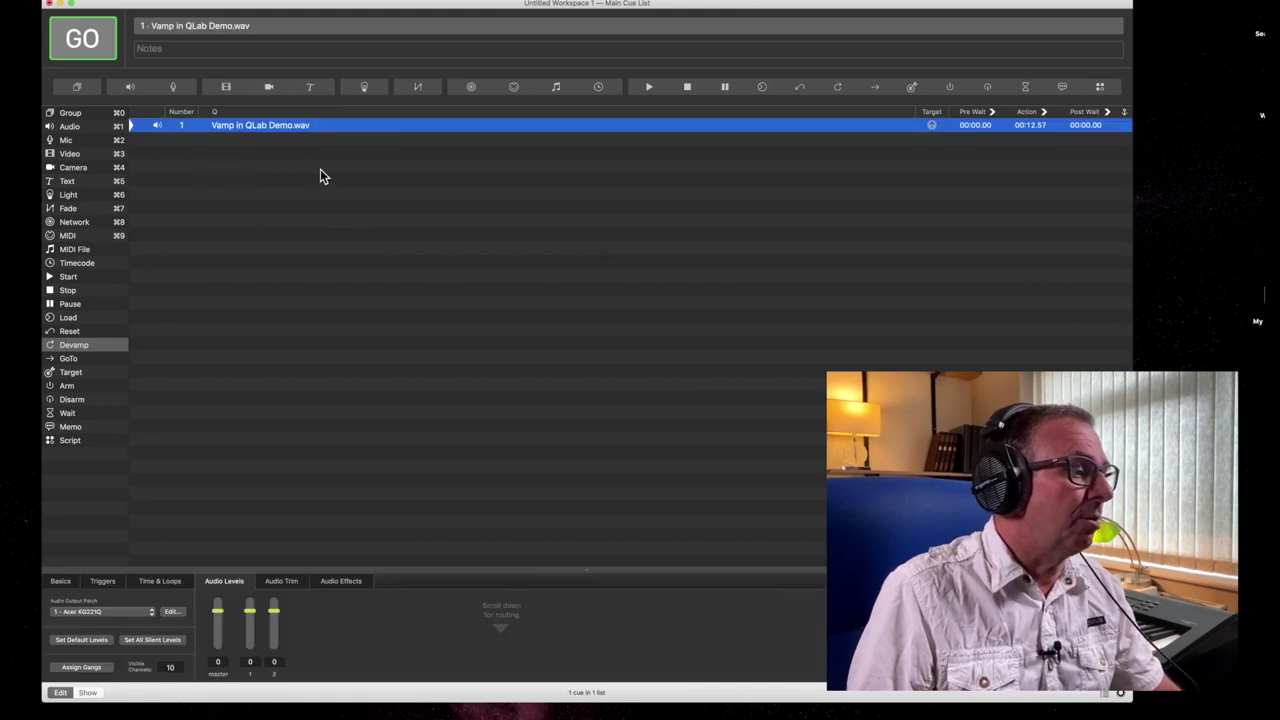
pyautogui.click(137, 612)
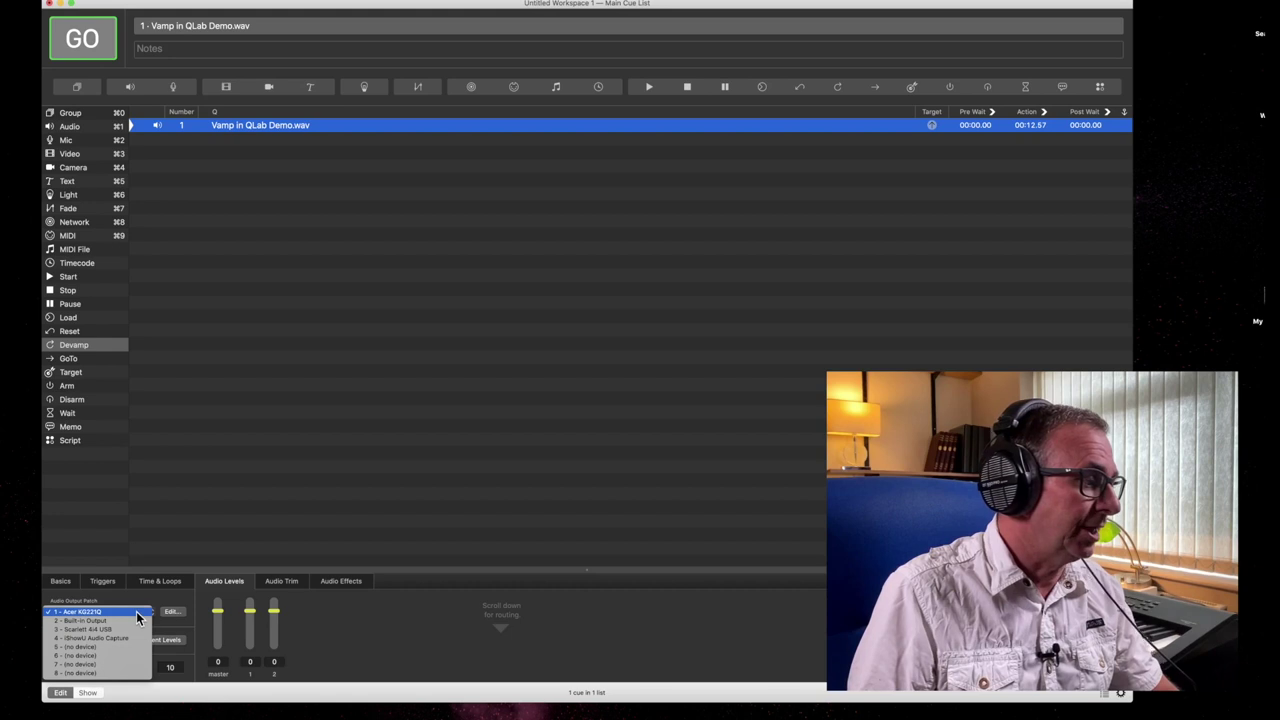
pyautogui.click(113, 630)
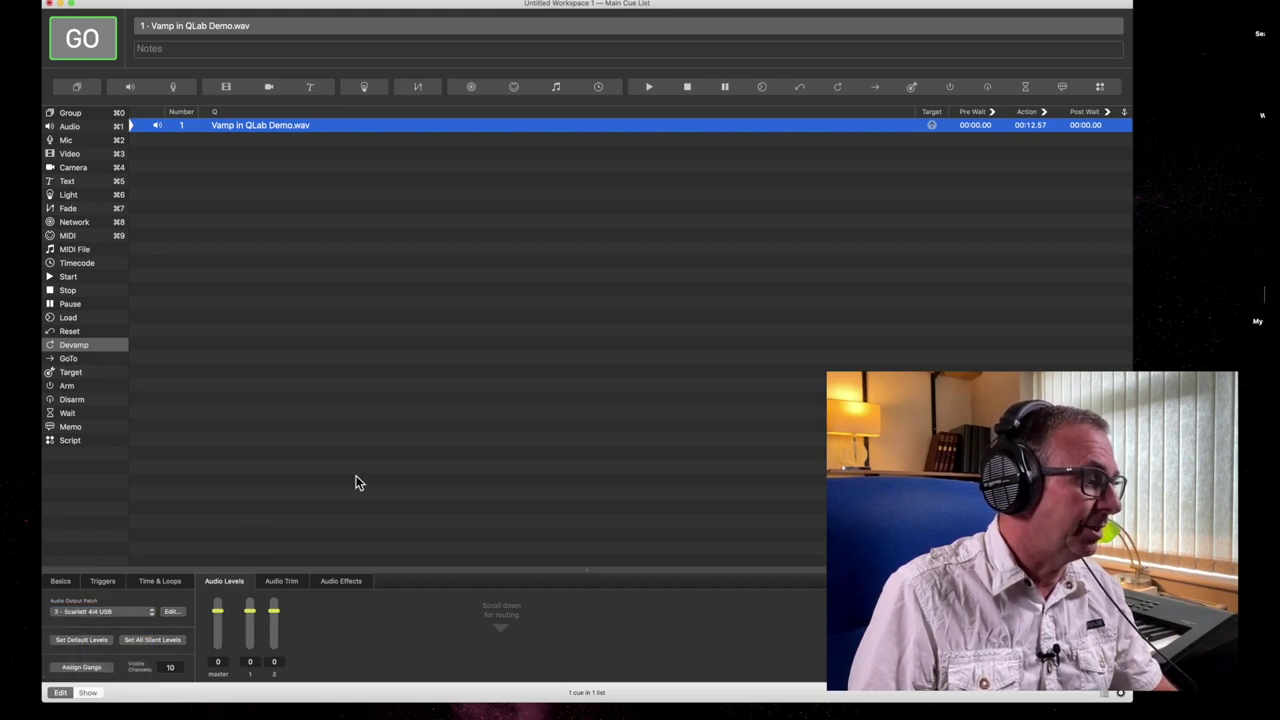
pyautogui.click(369, 450)
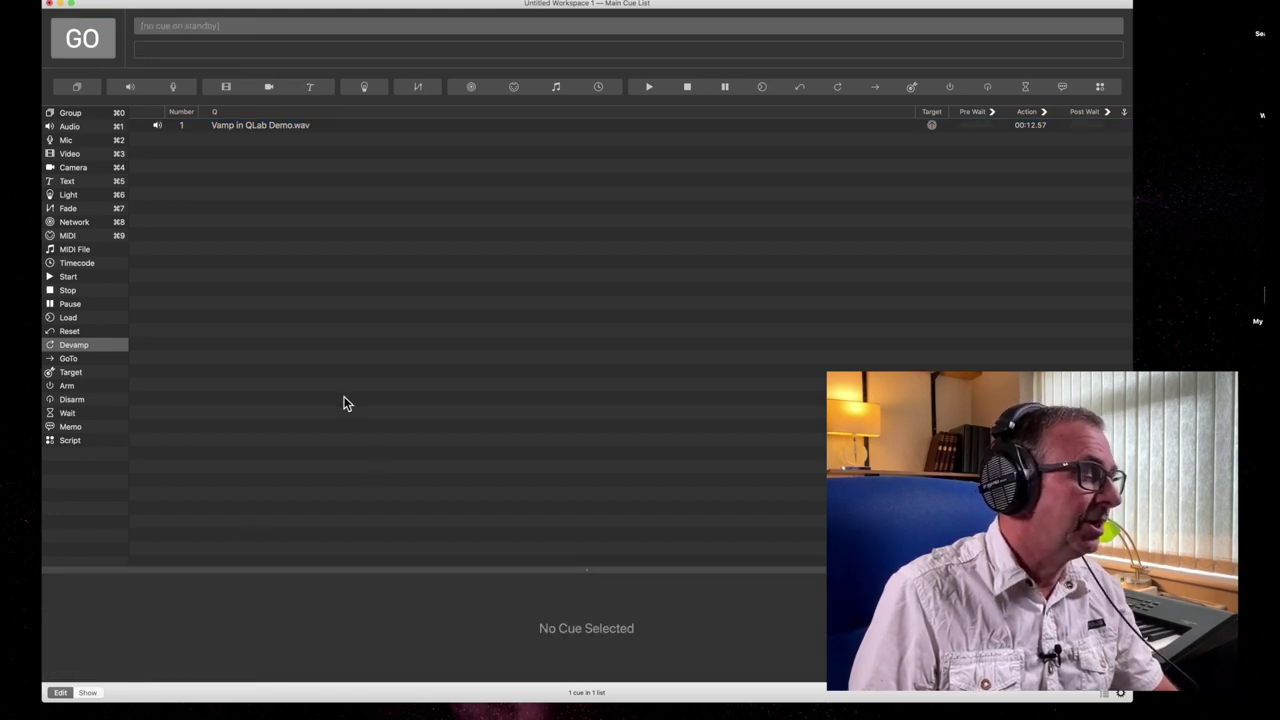
# Step: Rename the cue to 'No 2. A Musical'
pyautogui.click(294, 126)
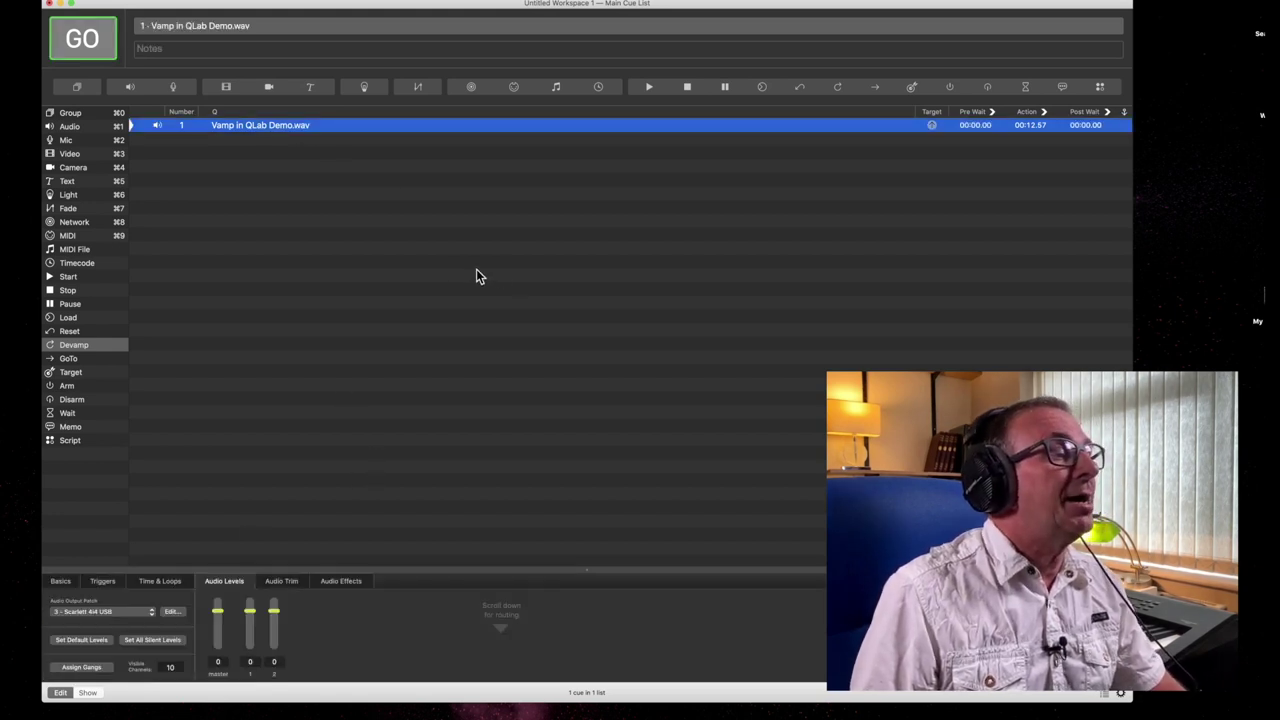
pyautogui.doubleClick(269, 129)
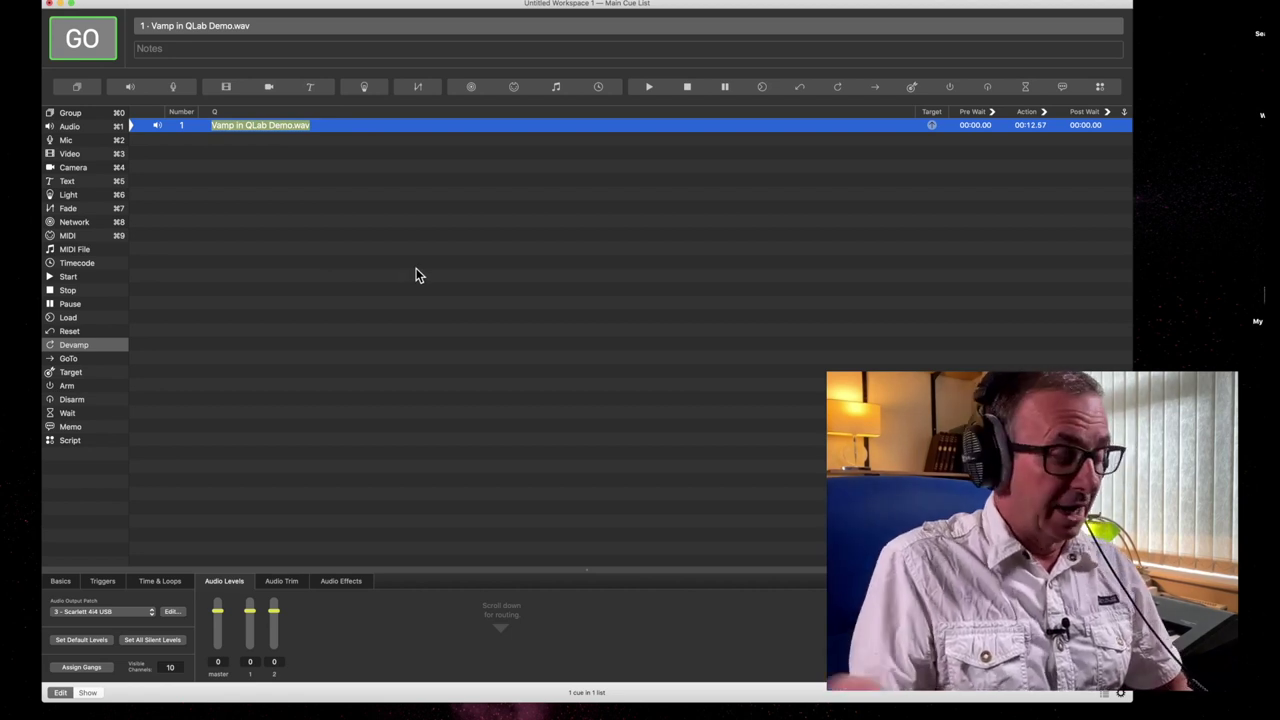
pyautogui.write('No')
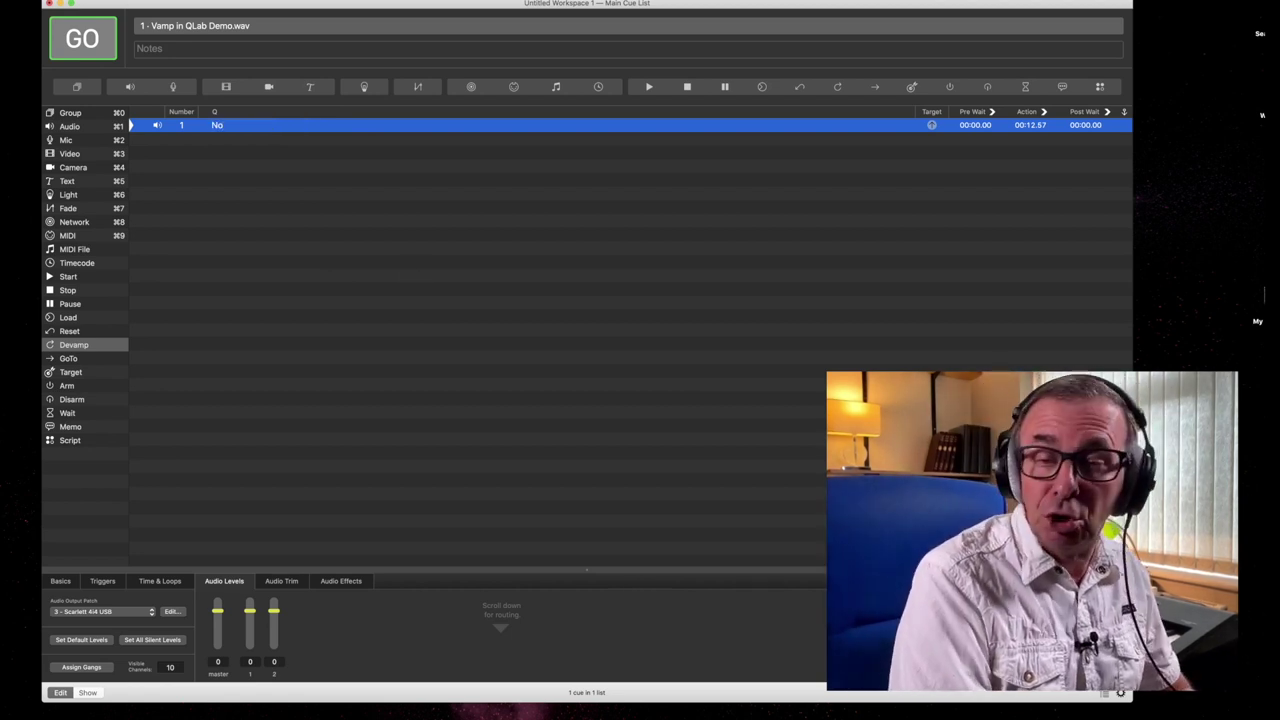
pyautogui.press('Return')
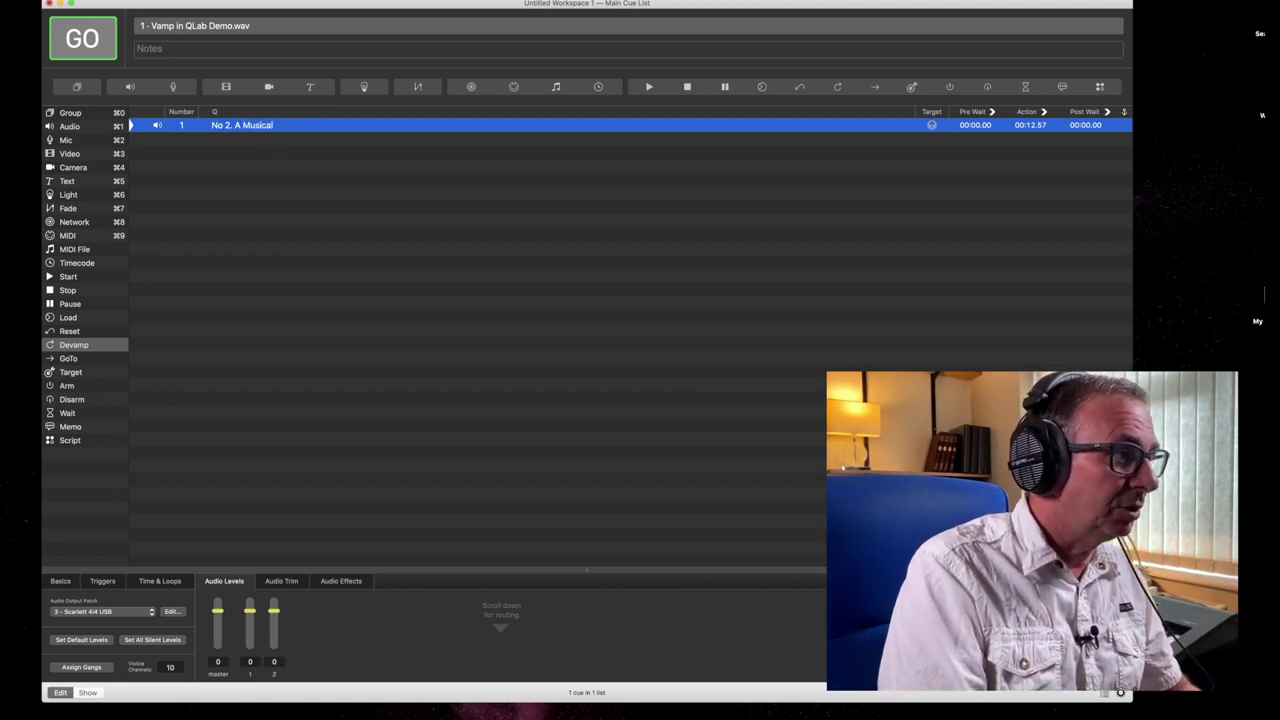
pyautogui.click(436, 229)
# Step: Play the No 2. A Musical cue from its Time & Loops waveform and pause it about eight seconds in
pyautogui.click(347, 125)
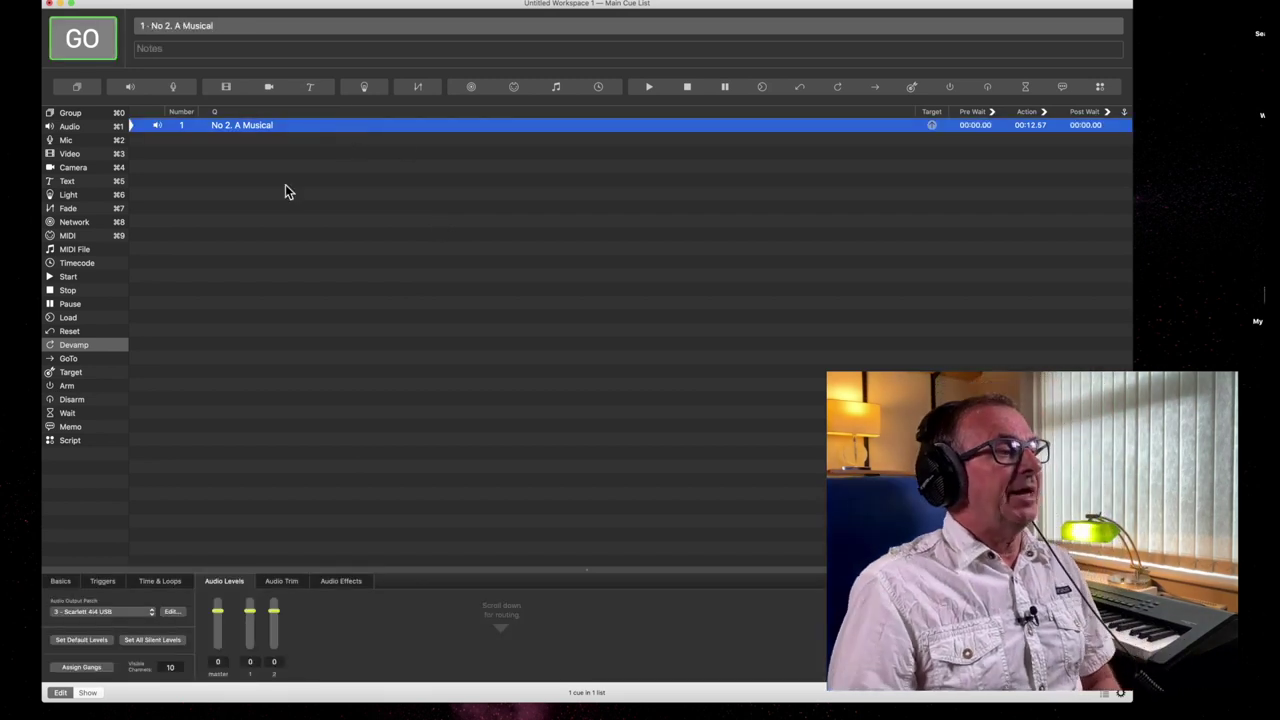
pyautogui.click(155, 583)
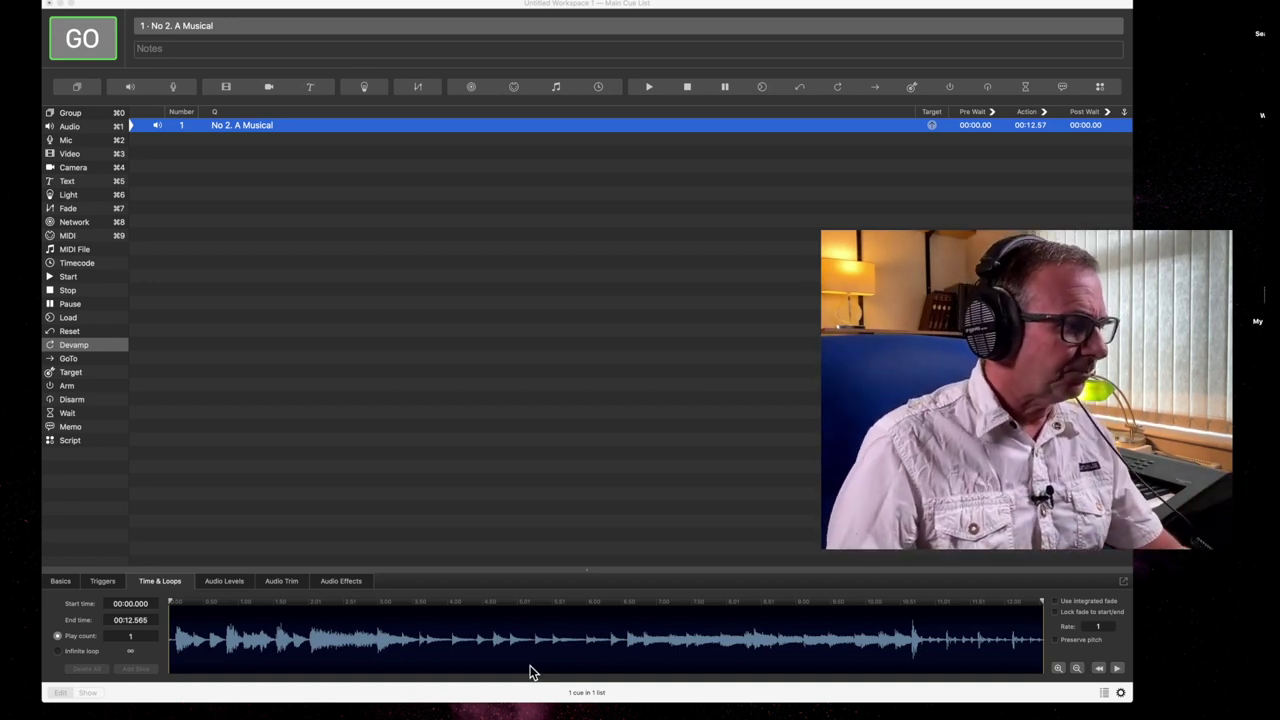
pyautogui.click(1117, 669)
pyautogui.click(1117, 669)
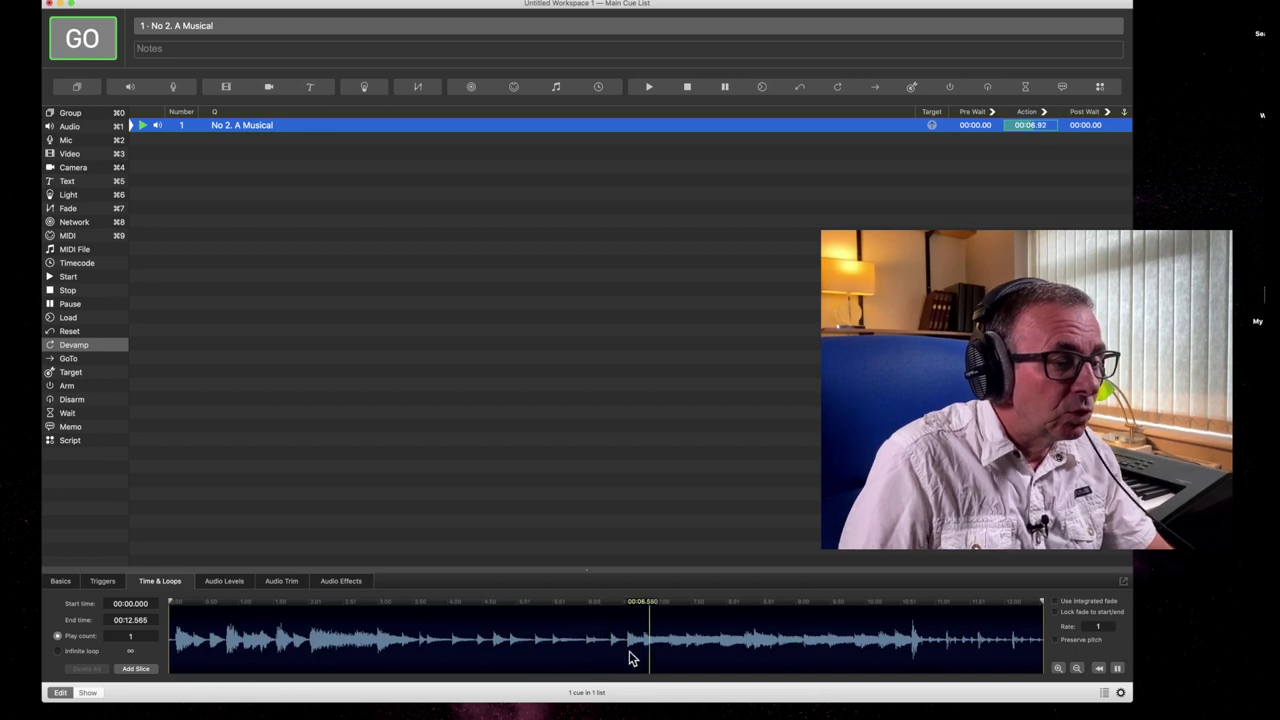
pyautogui.click(1117, 668)
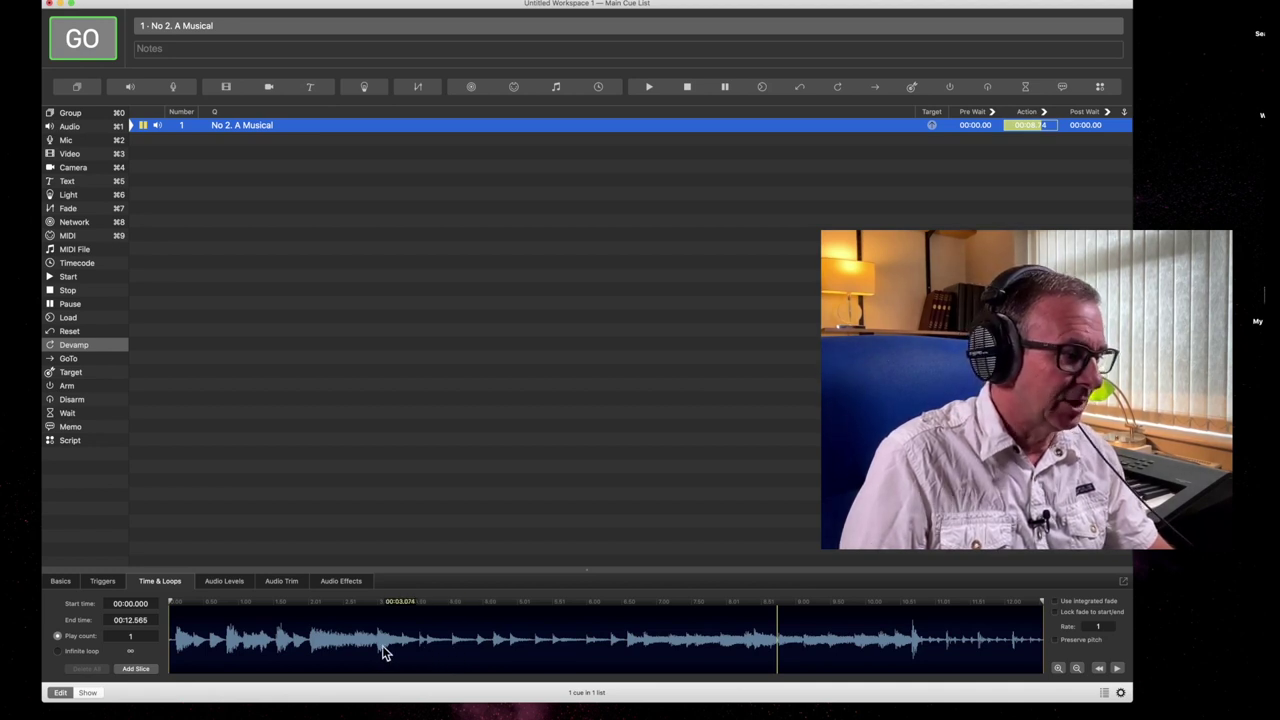
# Step: Add two slice markers, the first near 3.7 seconds, splitting the audio into three slices
pyautogui.click(429, 648)
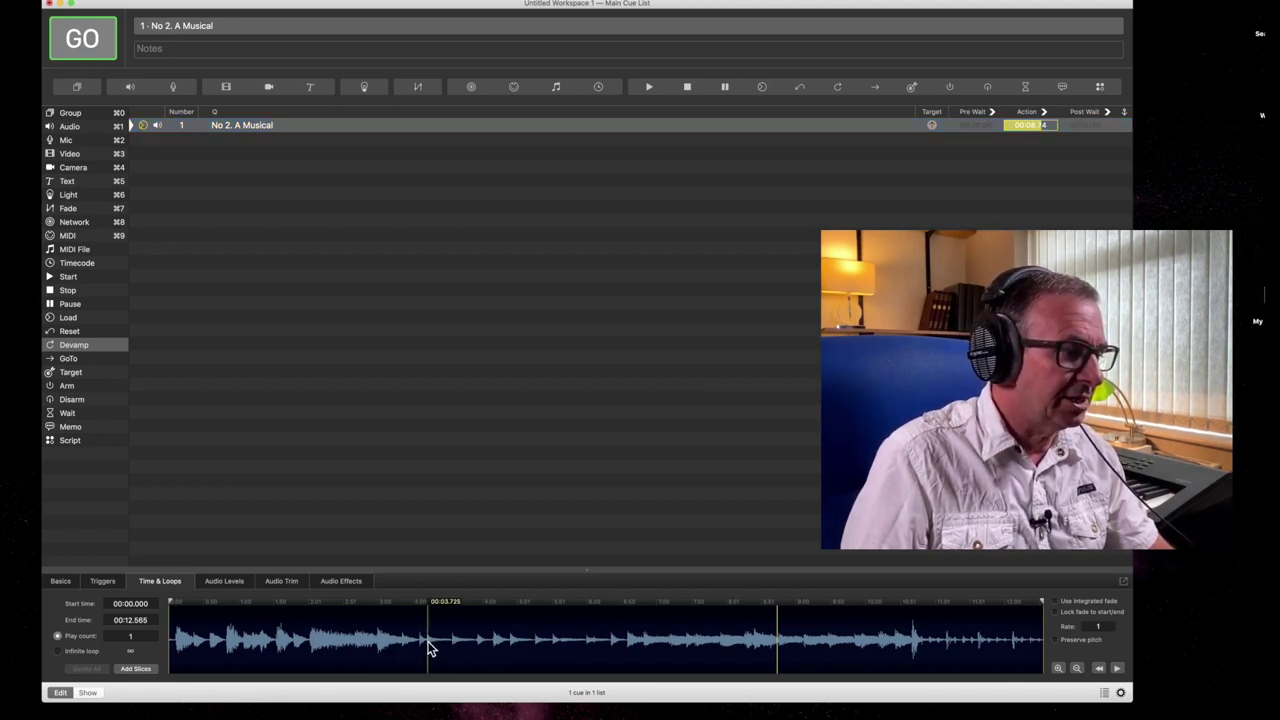
pyautogui.click(137, 669)
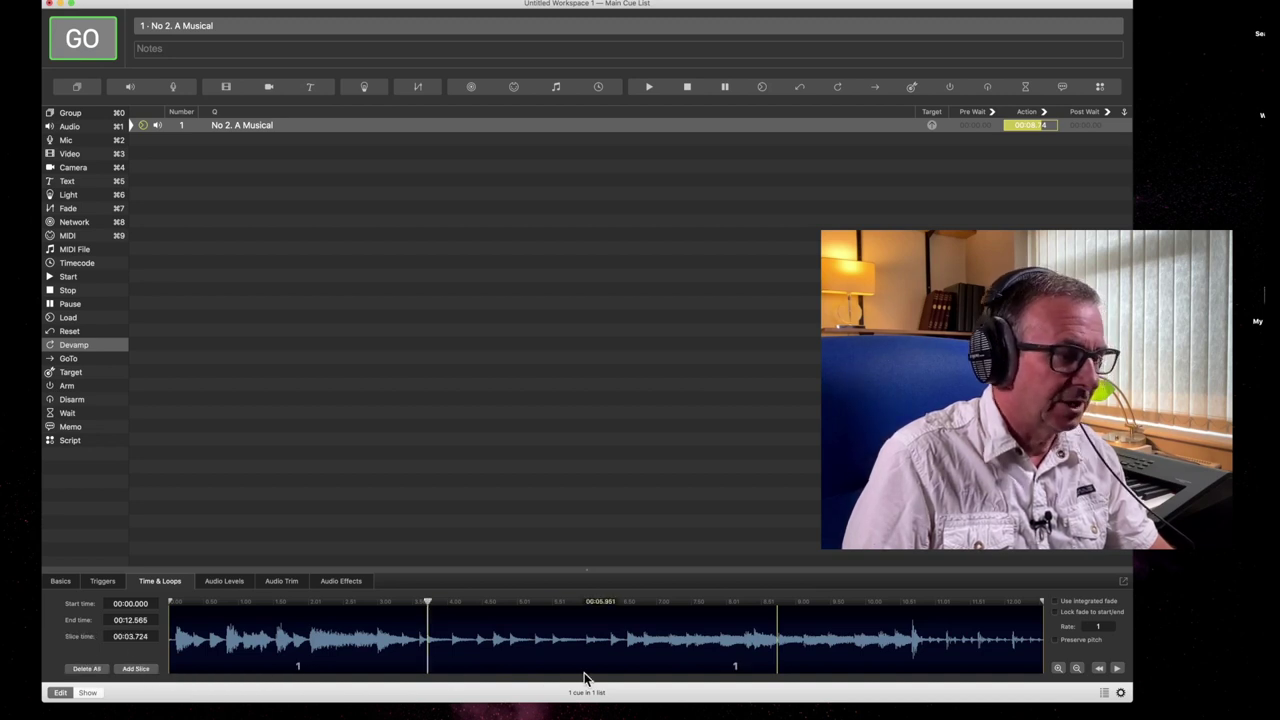
pyautogui.click(626, 644)
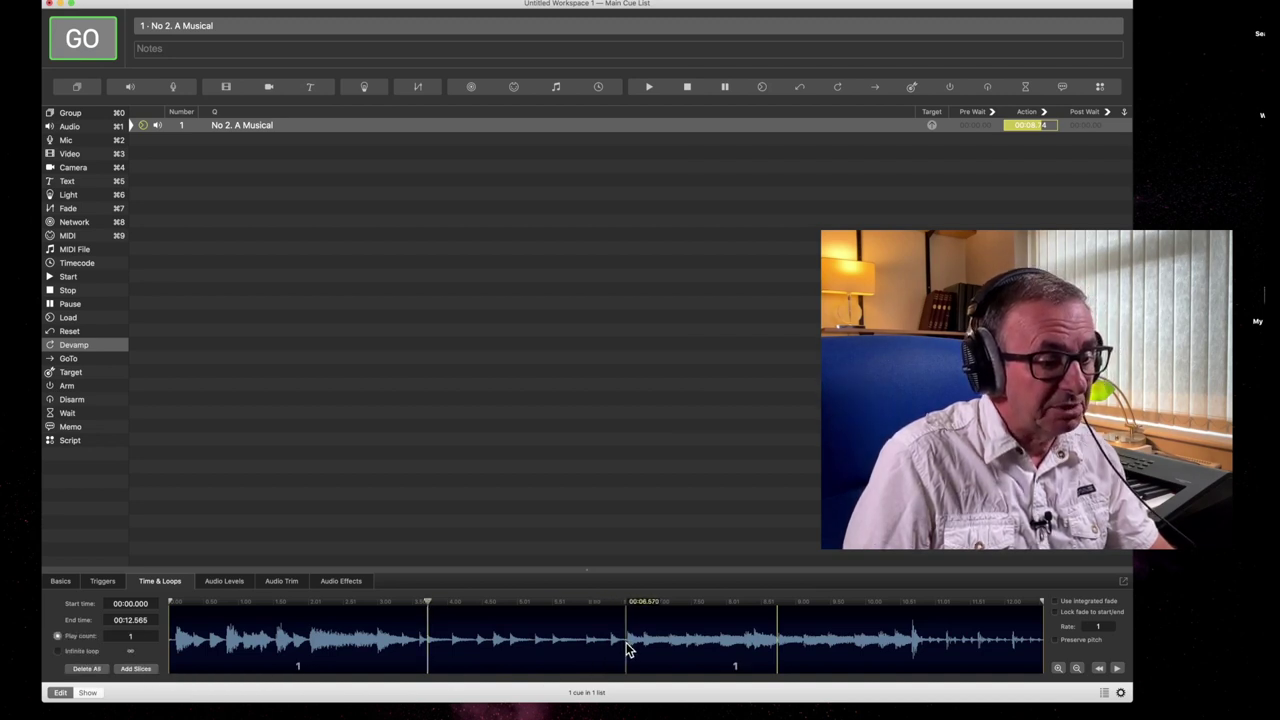
pyautogui.click(137, 669)
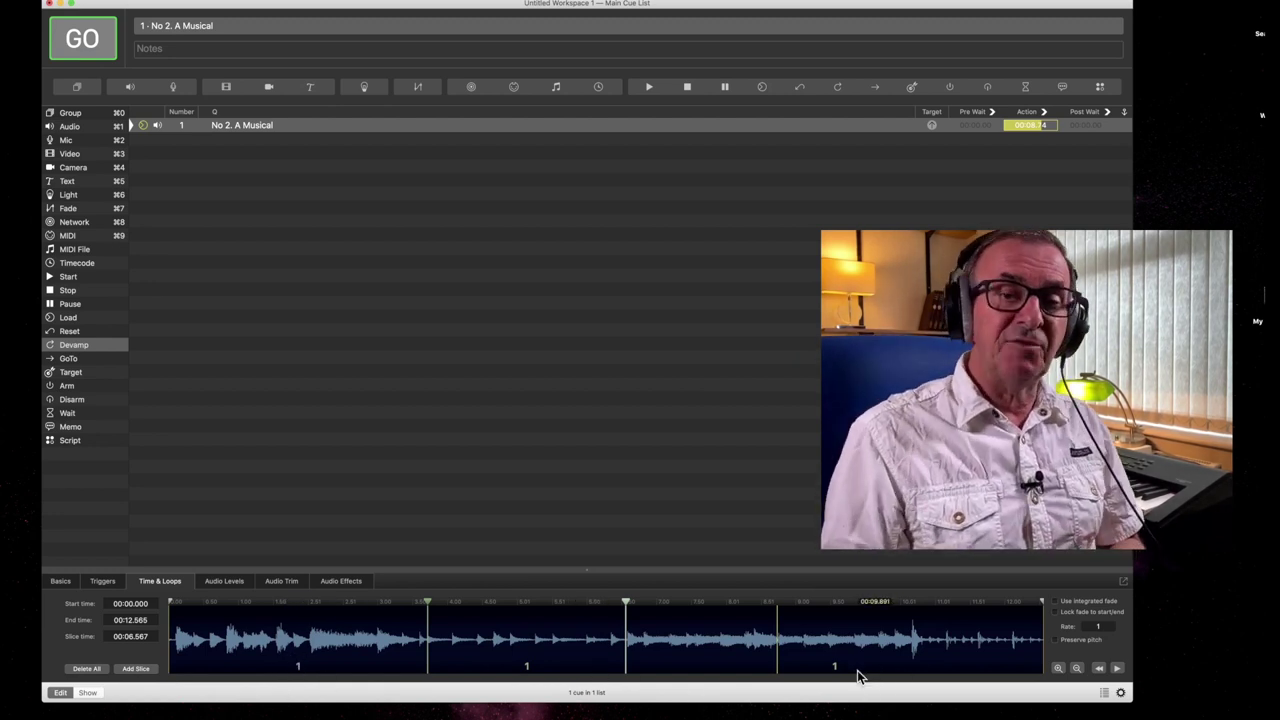
# Step: Set the first slice's play count to 3 and test playback from the start
pyautogui.click(298, 665)
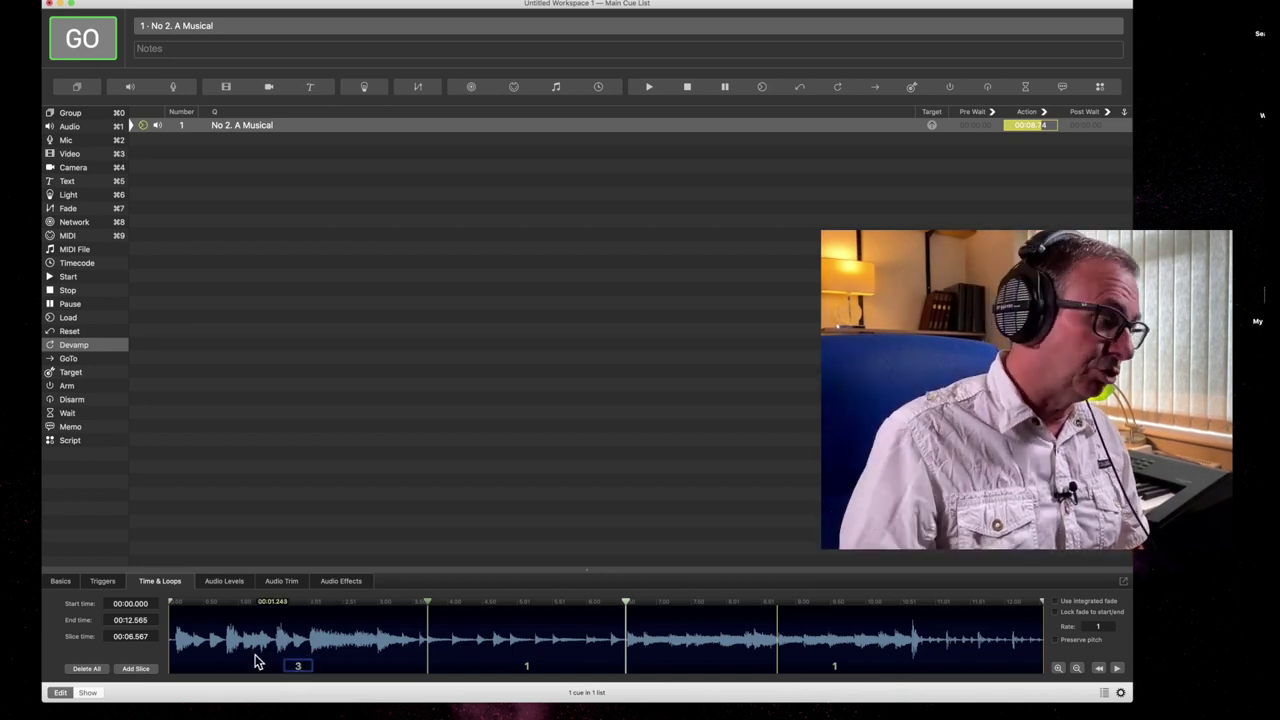
pyautogui.click(440, 660)
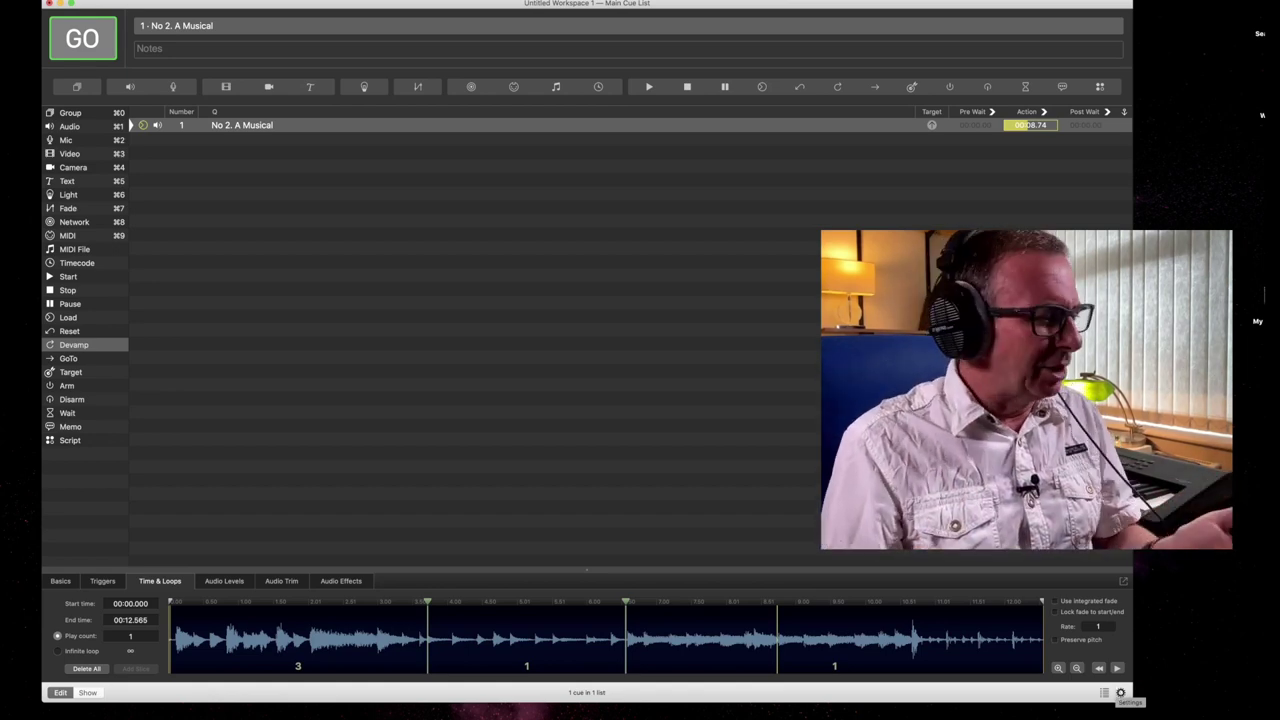
pyautogui.click(1117, 670)
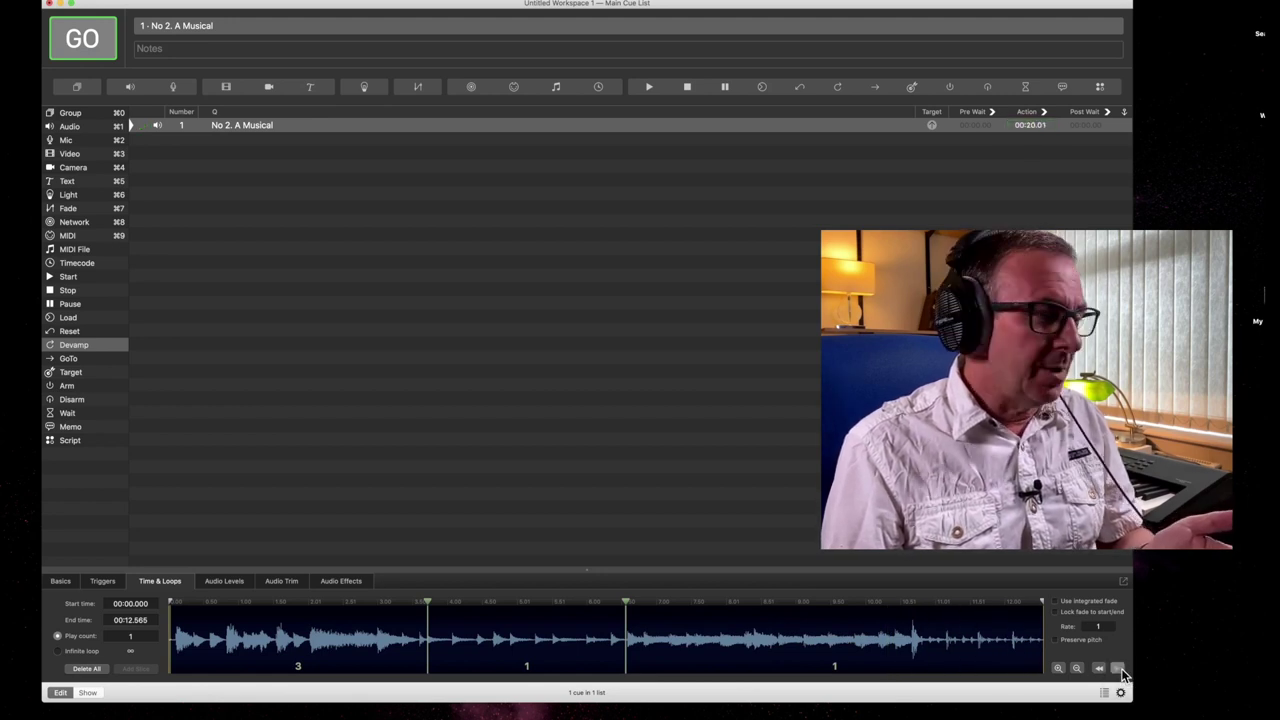
pyautogui.click(1099, 668)
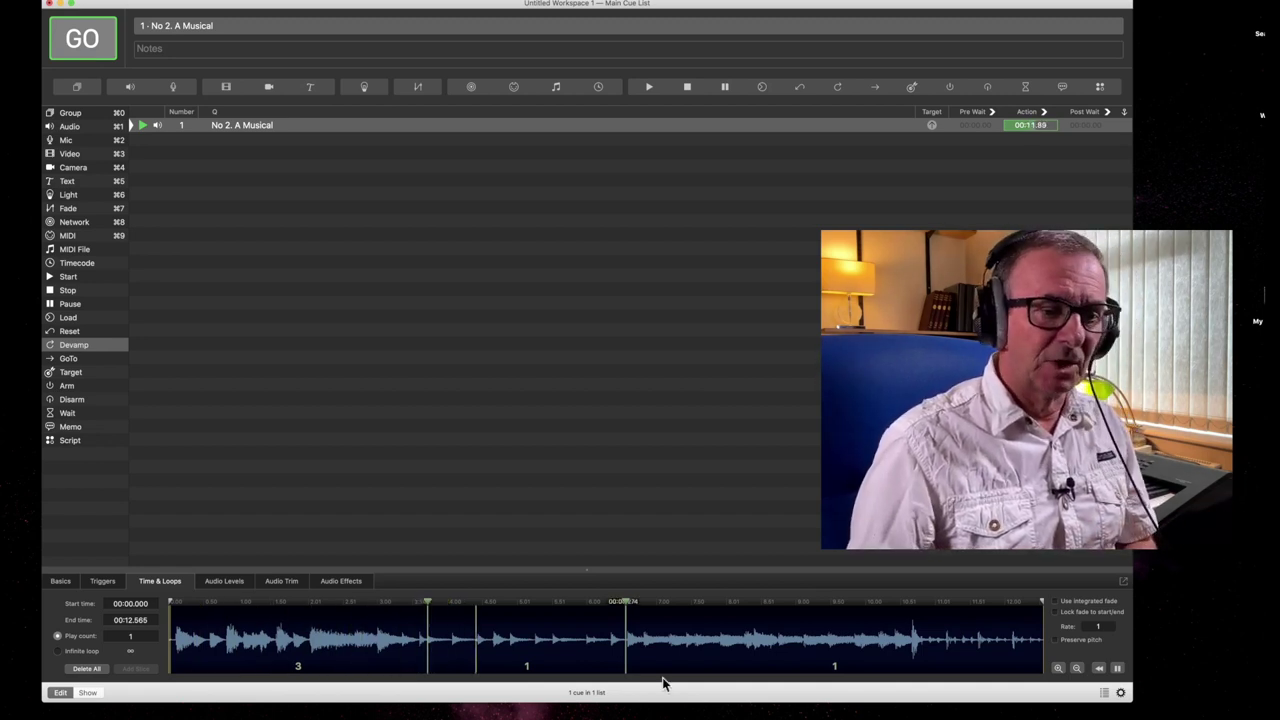
pyautogui.click(1118, 669)
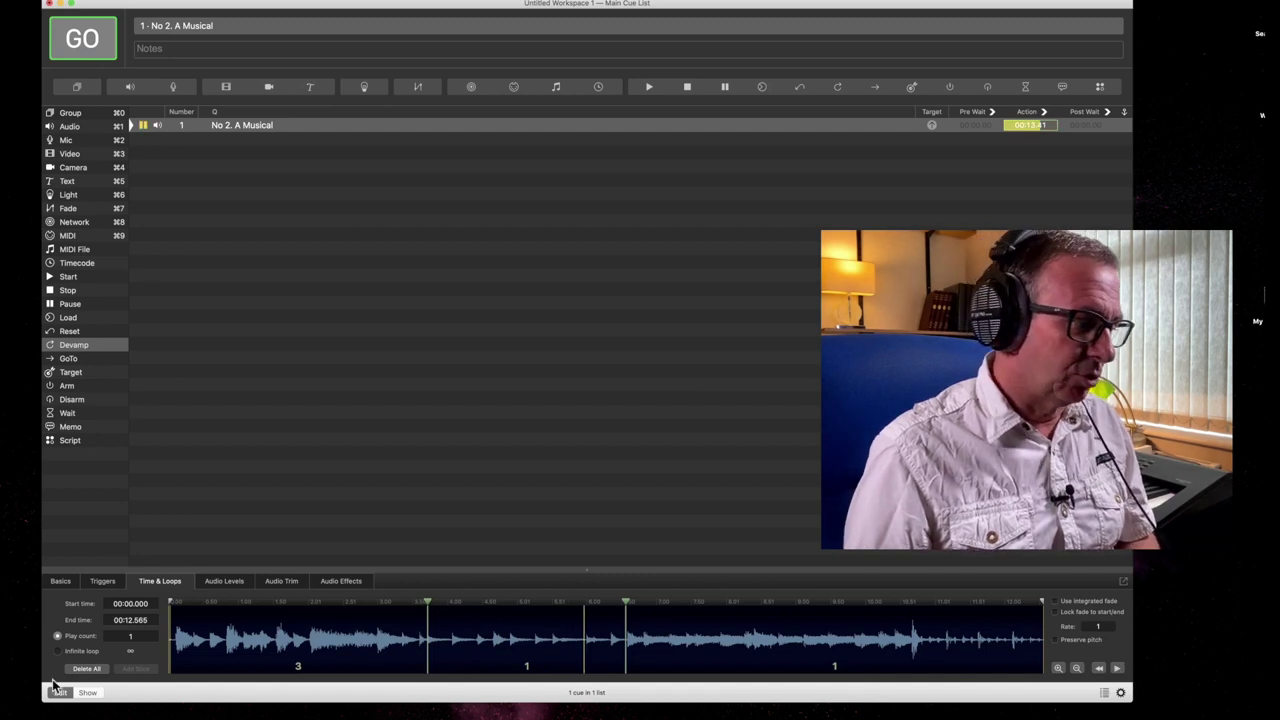
# Step: Set the first slice's play count to 1 and the middle slice's to 0 for infinite looping
pyautogui.click(300, 666)
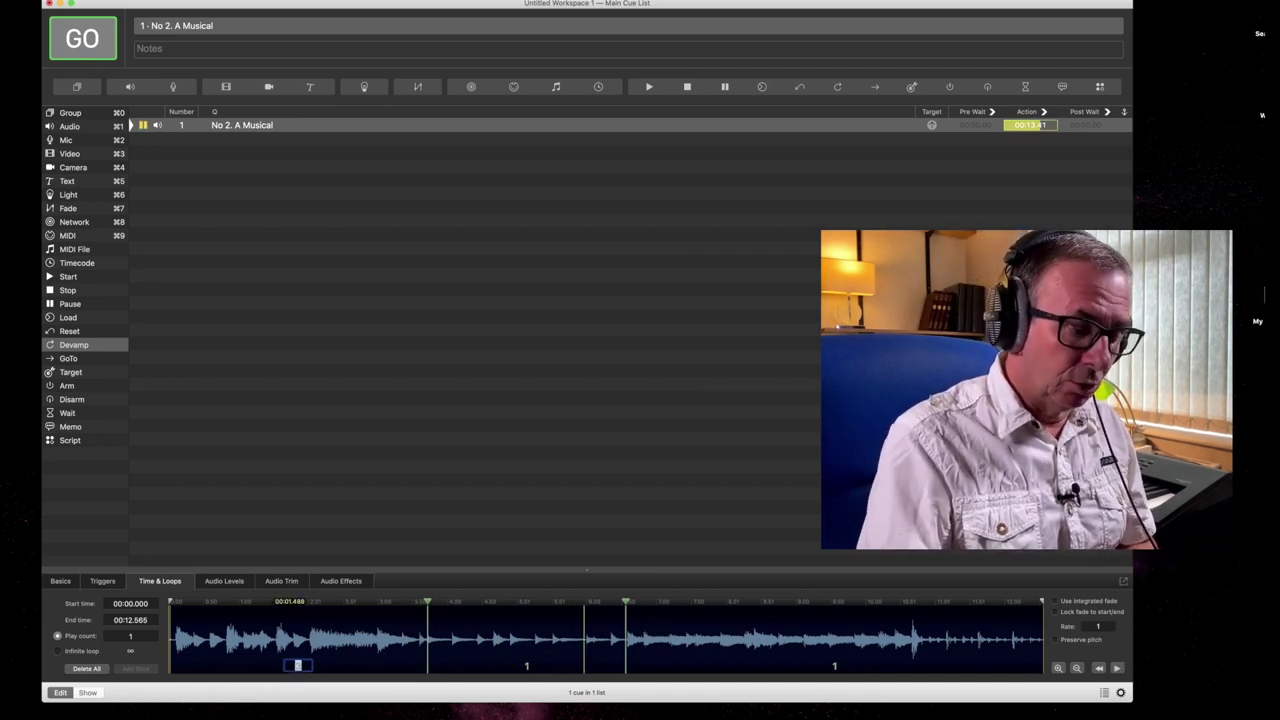
pyautogui.write('1')
pyautogui.press('Return')
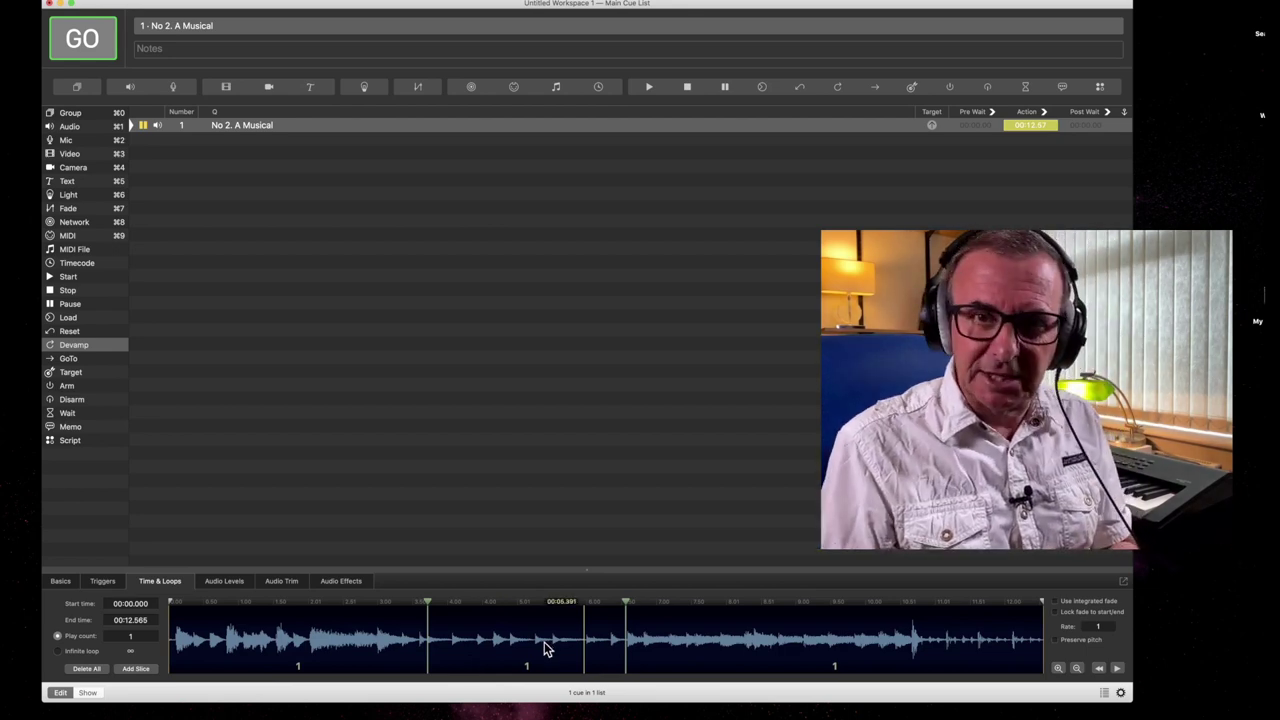
pyautogui.doubleClick(531, 663)
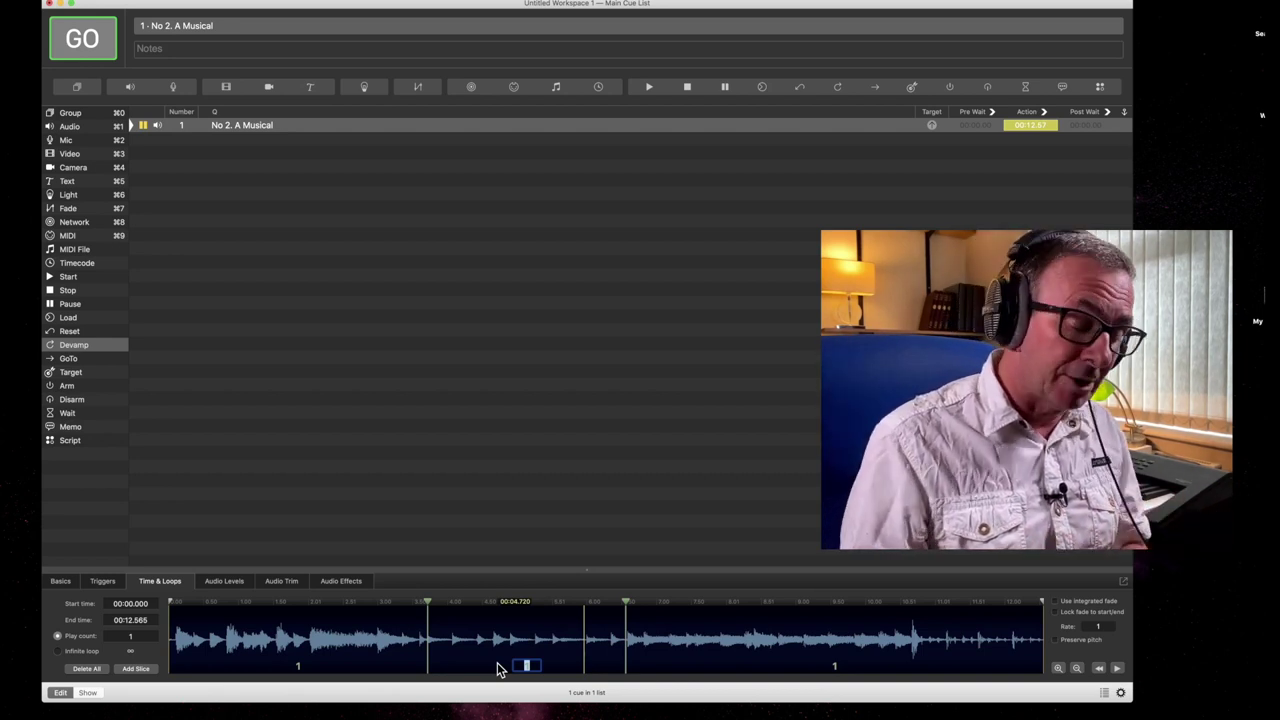
pyautogui.write('0')
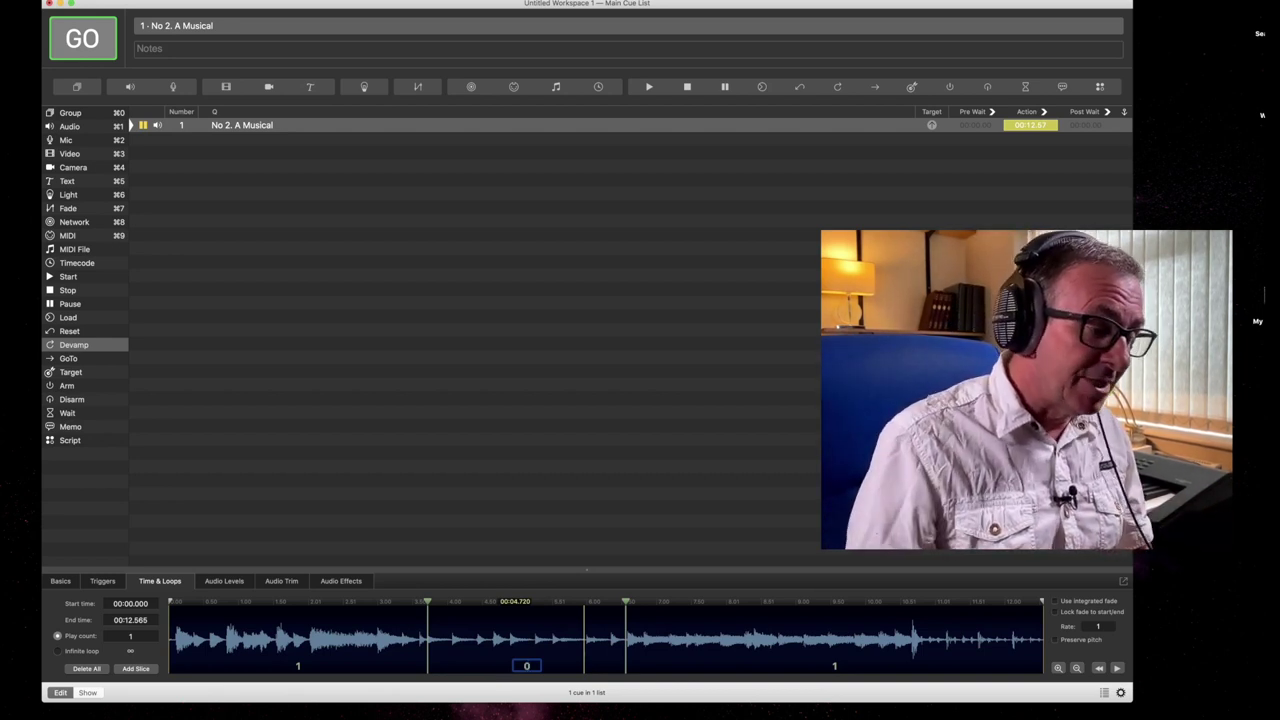
pyautogui.press('Return')
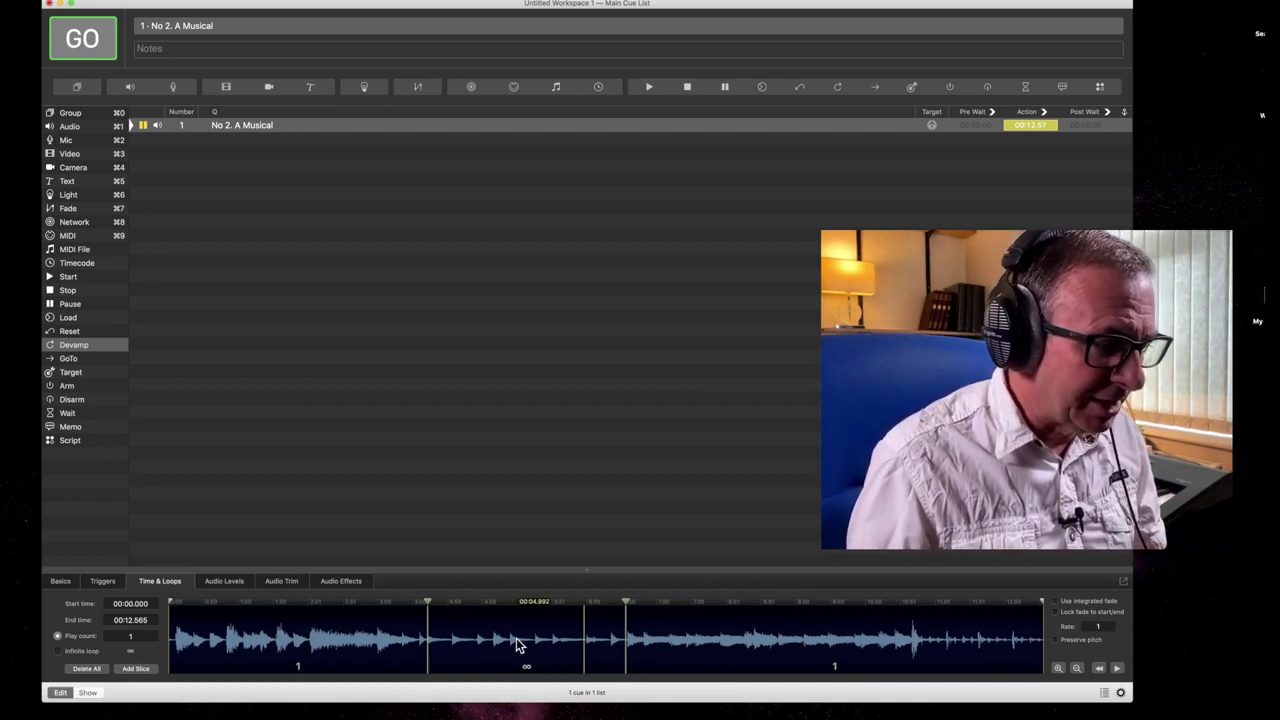
# Step: Play the cue and drag the loop boundaries, start to 04.868 and end to about 6.805 seconds
pyautogui.click(1118, 669)
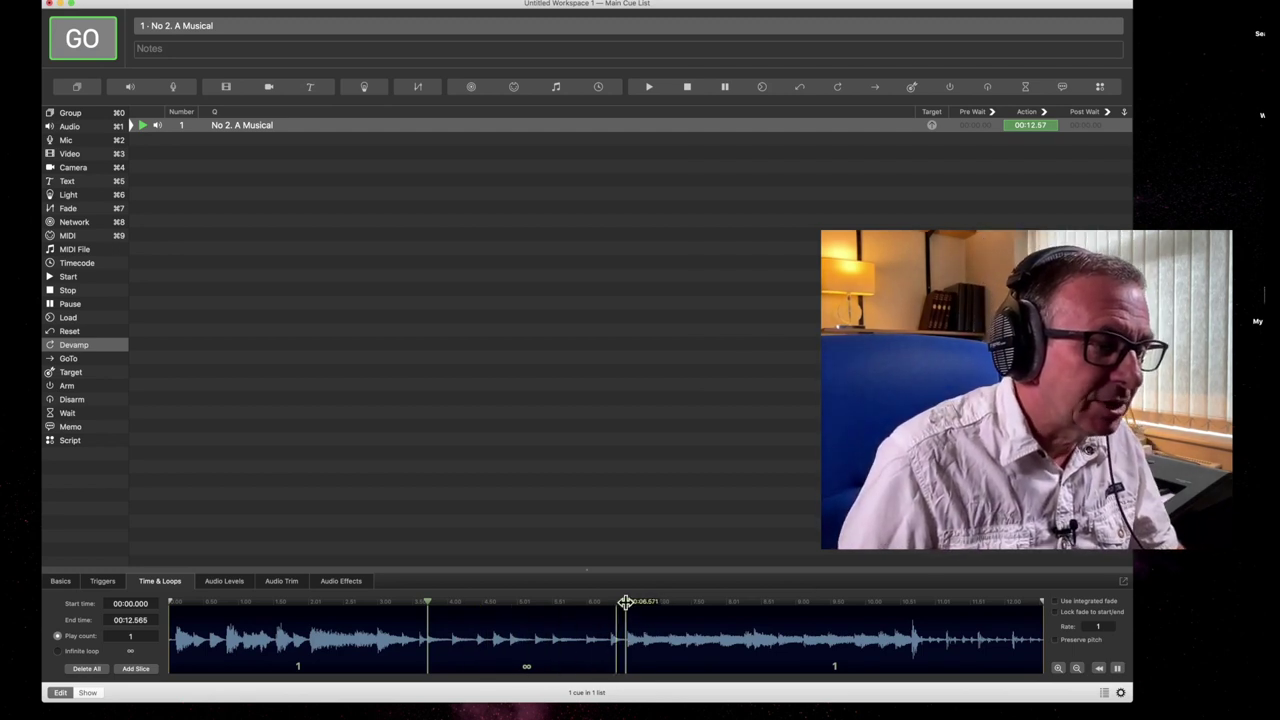
pyautogui.moveTo(625, 603); pyautogui.dragTo(628, 602)
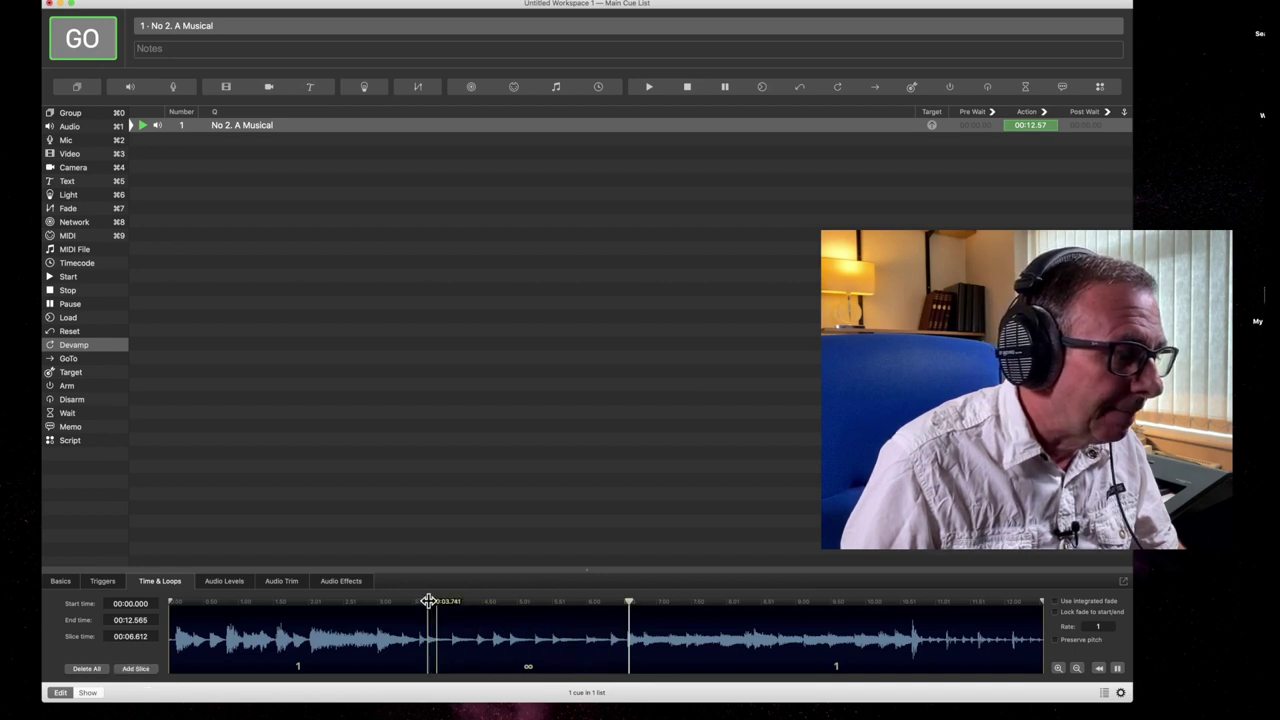
pyautogui.moveTo(427, 601); pyautogui.dragTo(508, 602)
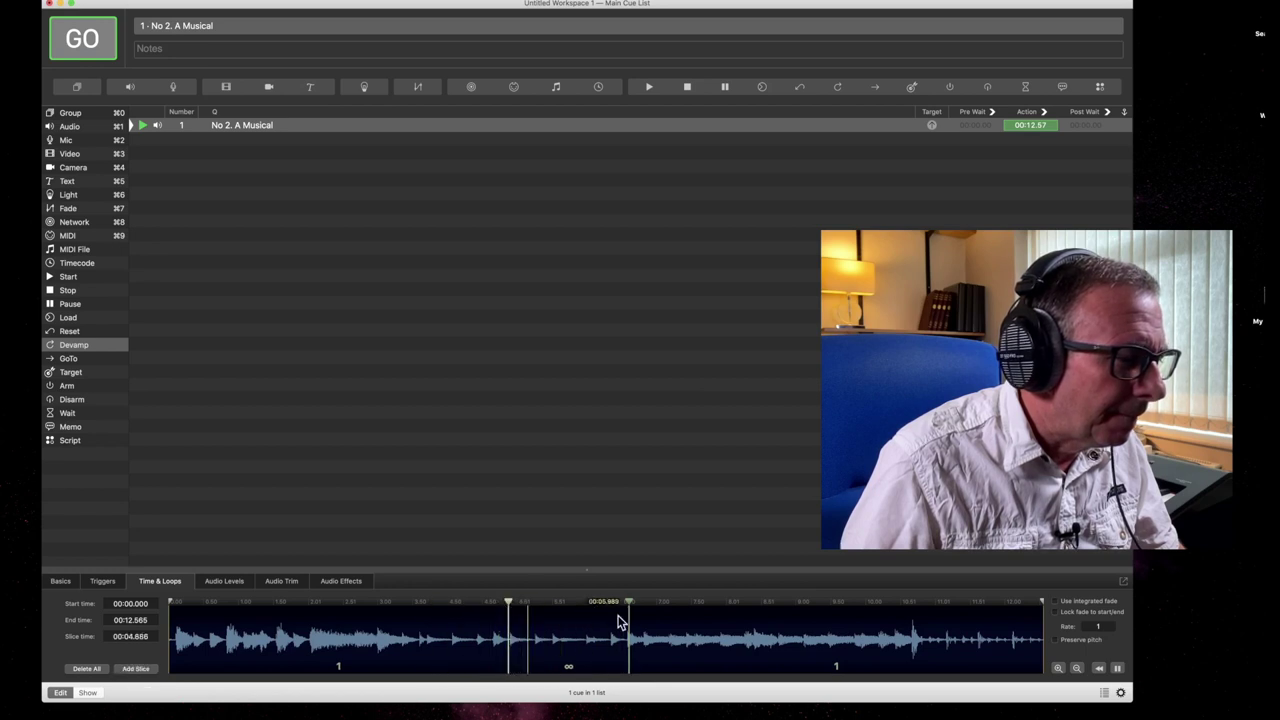
pyautogui.moveTo(631, 601); pyautogui.dragTo(643, 603)
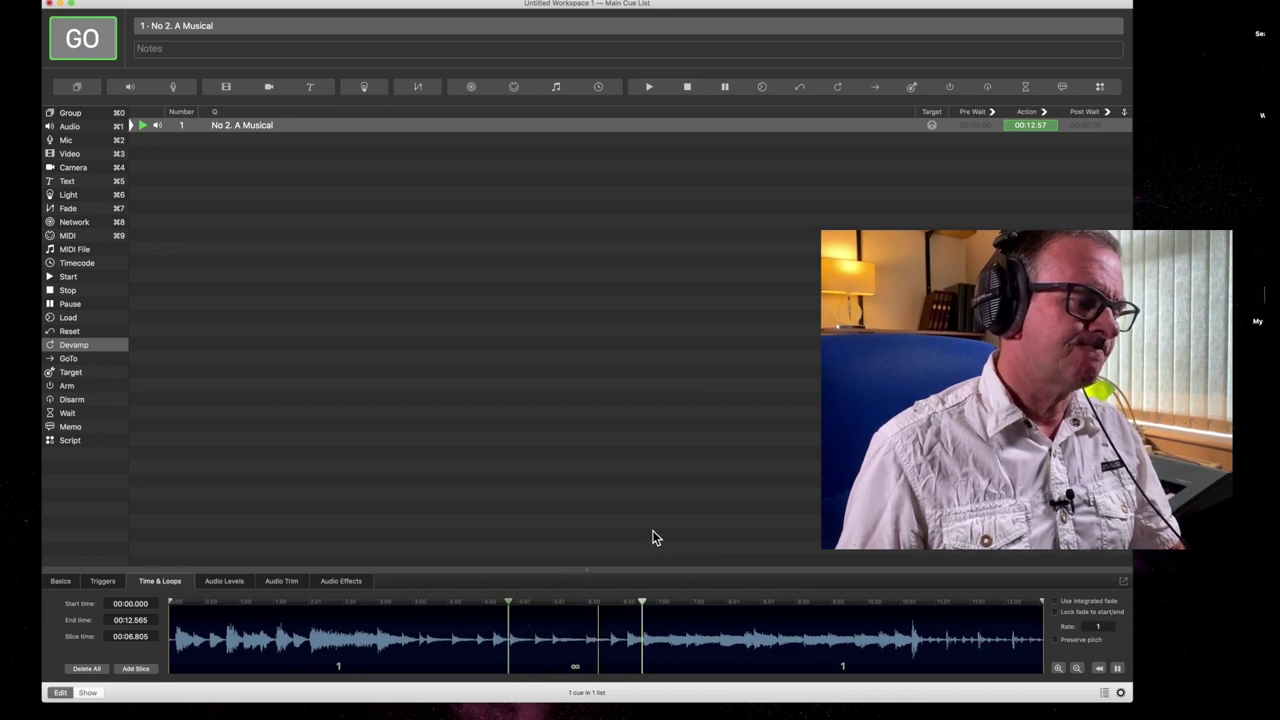
# Step: Pause playback, reselect No 2. A Musical, and pick the Devamp cue type
pyautogui.click(1118, 672)
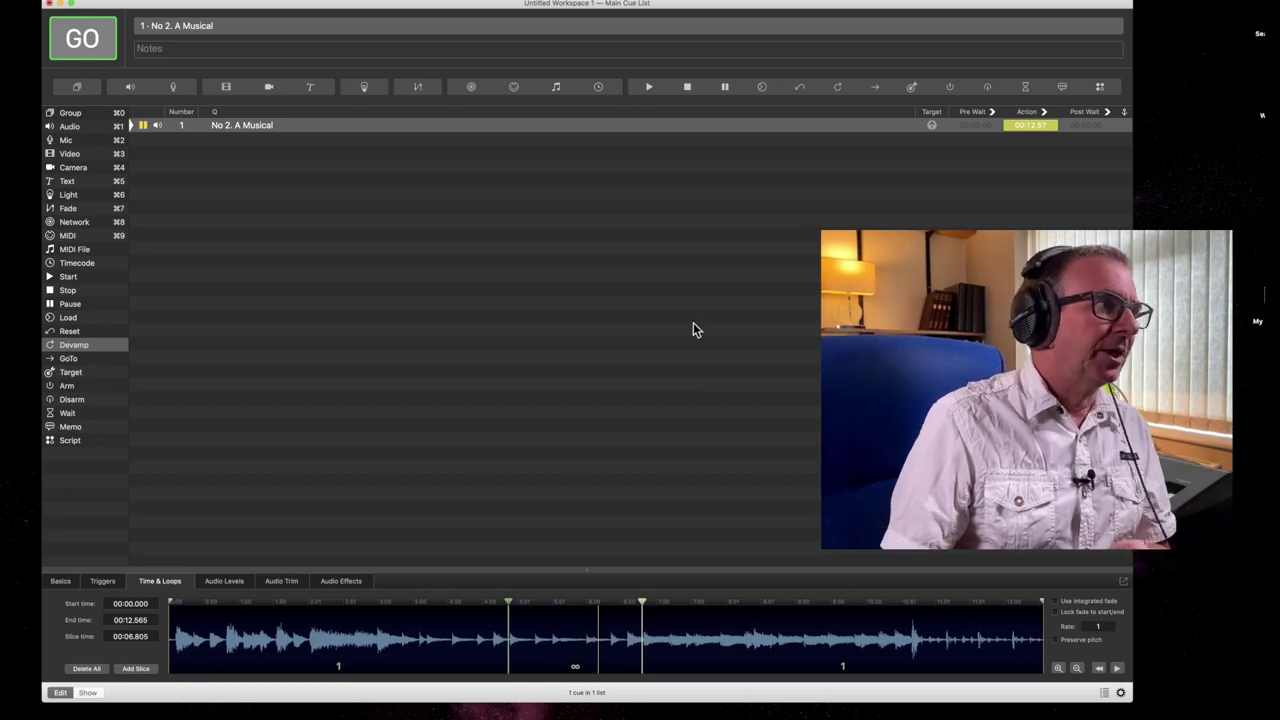
pyautogui.click(294, 127)
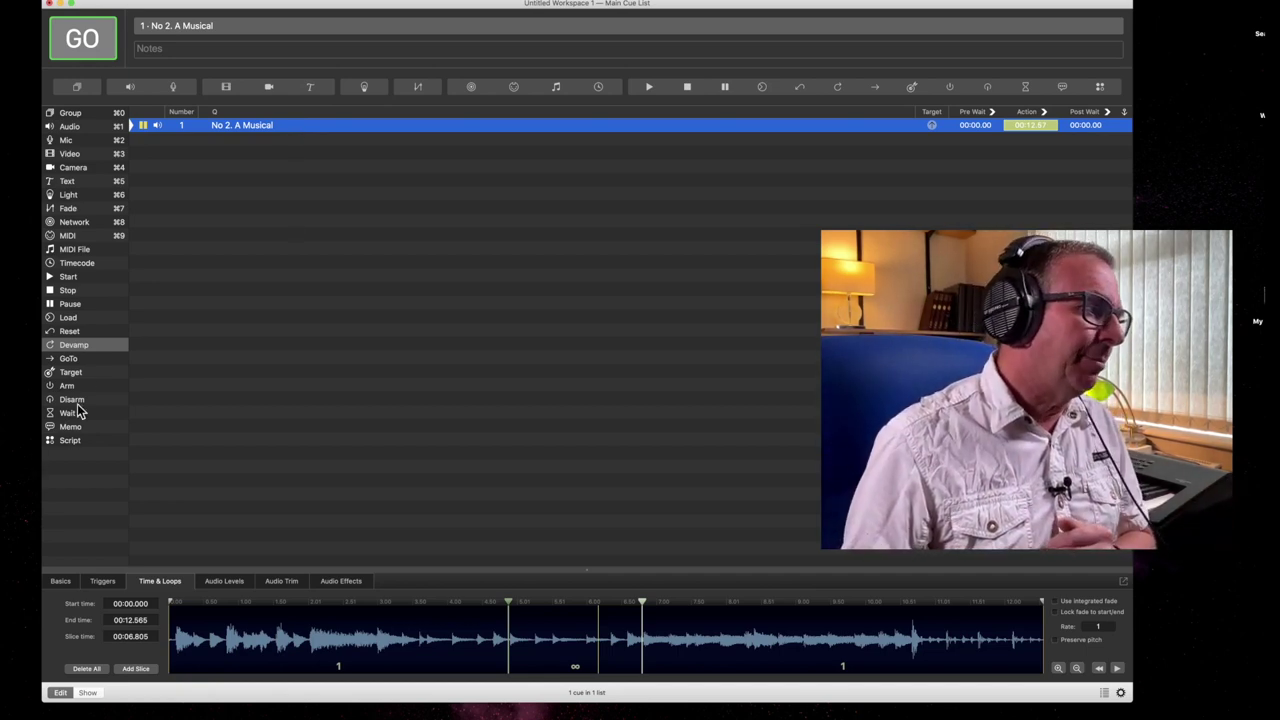
pyautogui.click(110, 348)
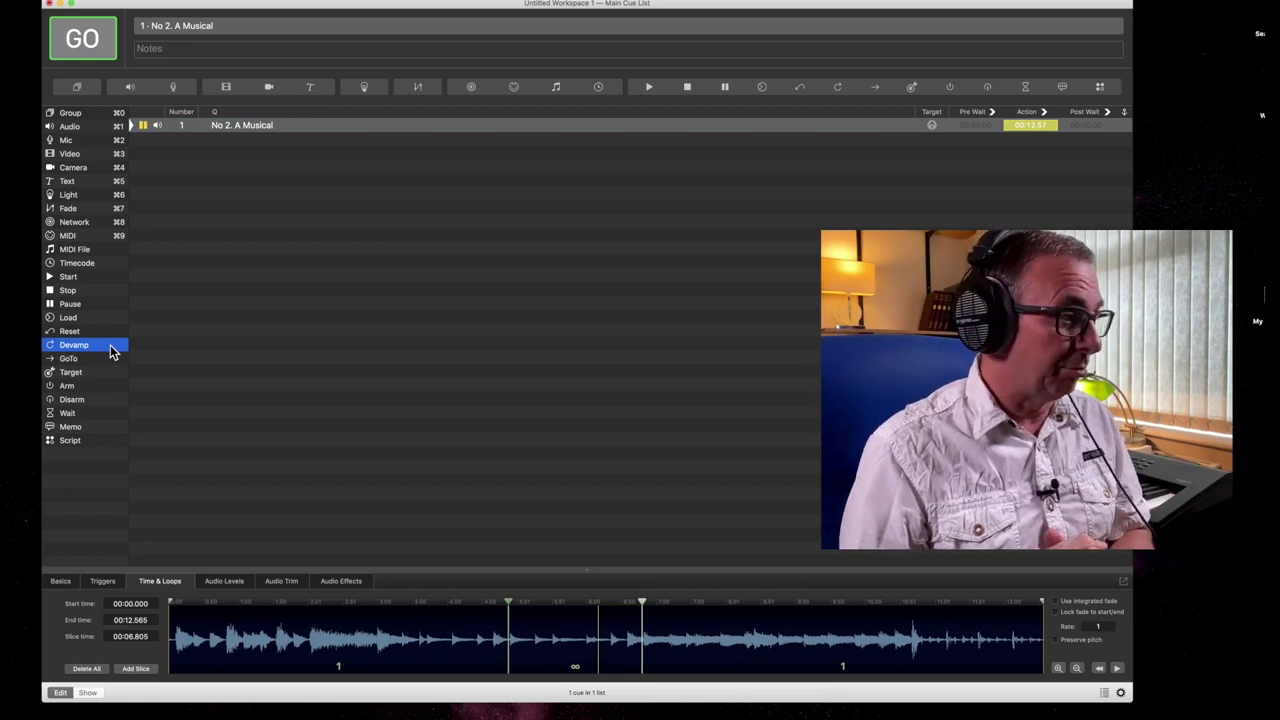
# Step: Add a Devamp cue below No 2. A Musical and drag cue 1 onto it as its target
pyautogui.moveTo(110, 350); pyautogui.dragTo(315, 188)
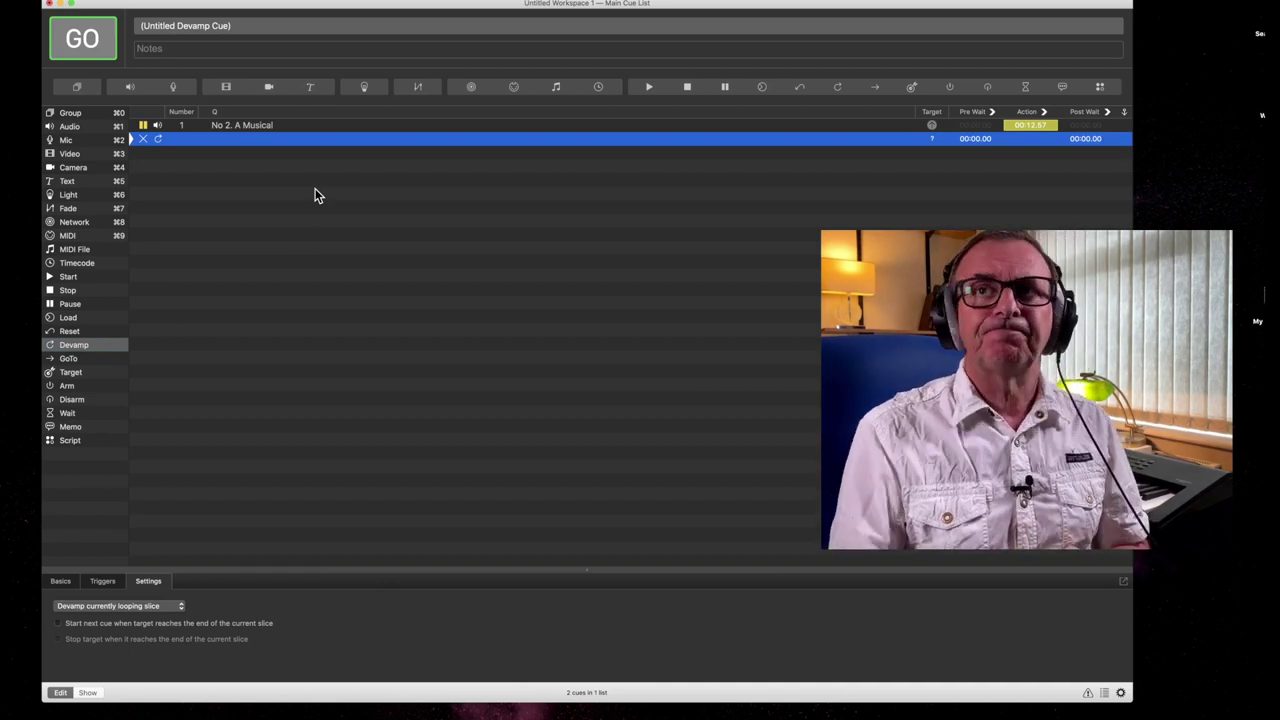
pyautogui.click(167, 195)
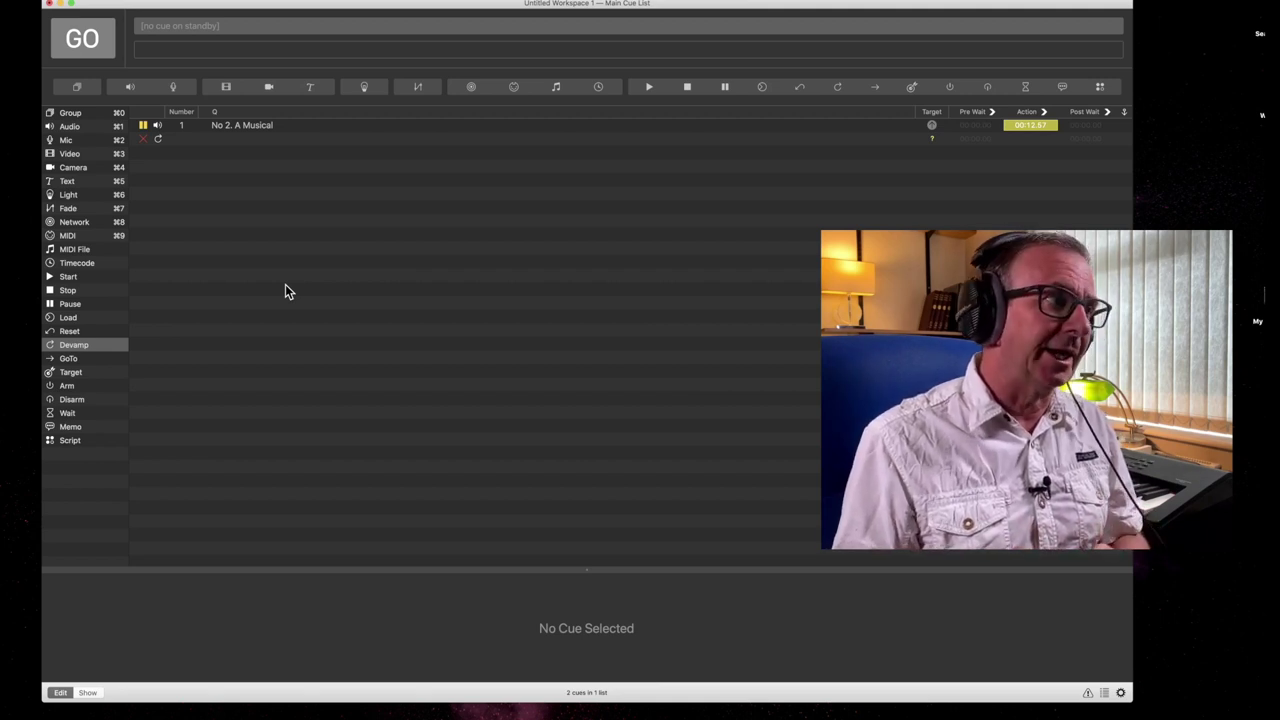
pyautogui.click(303, 140)
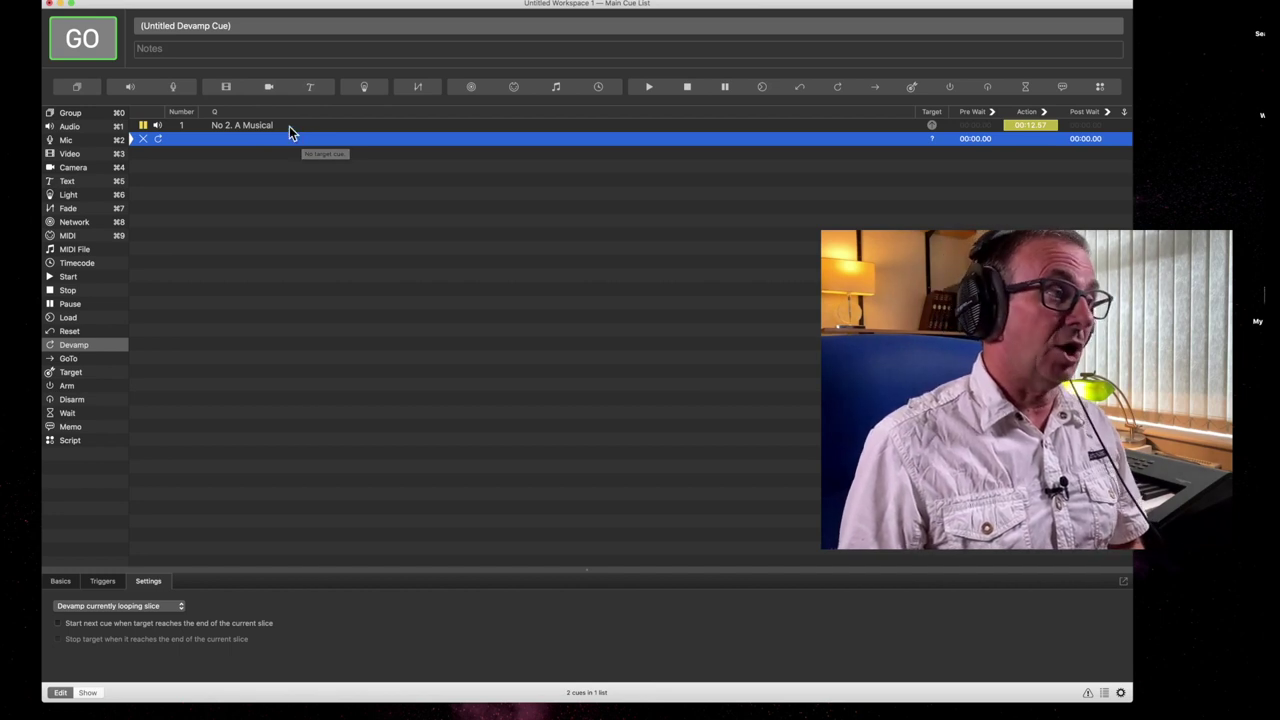
pyautogui.click(290, 125)
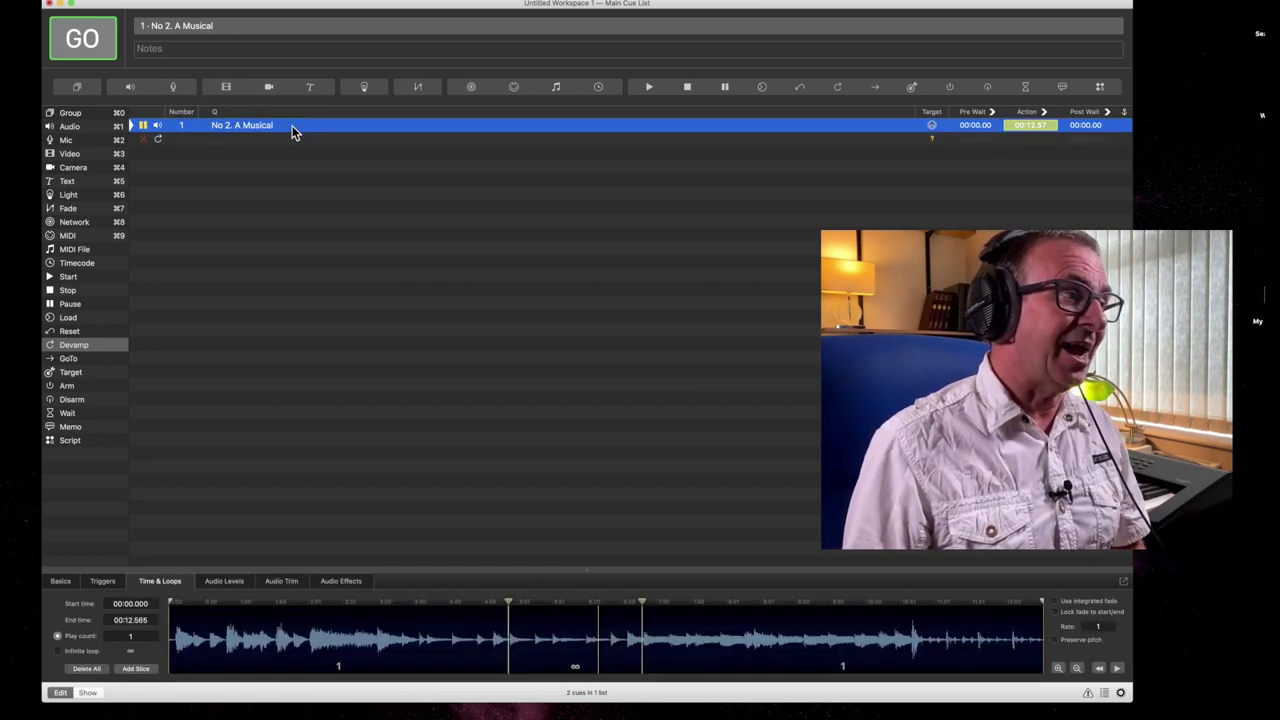
pyautogui.moveTo(291, 132); pyautogui.dragTo(292, 146)
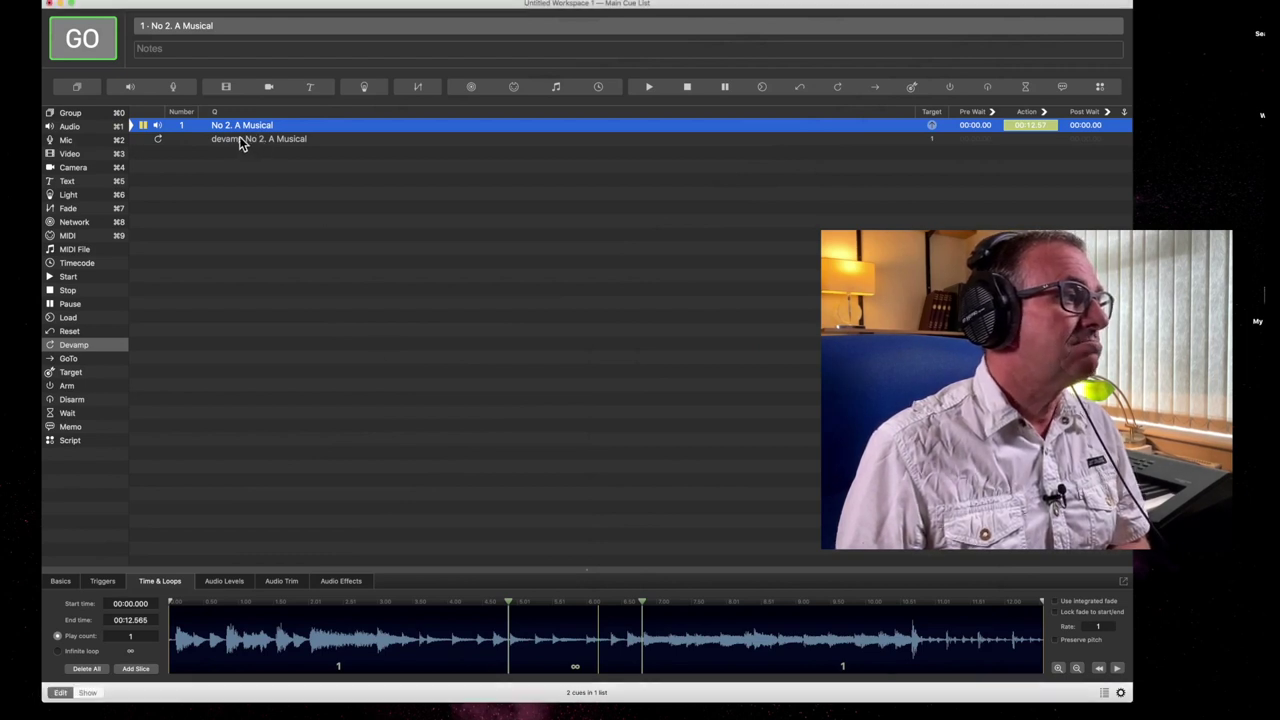
pyautogui.click(240, 139)
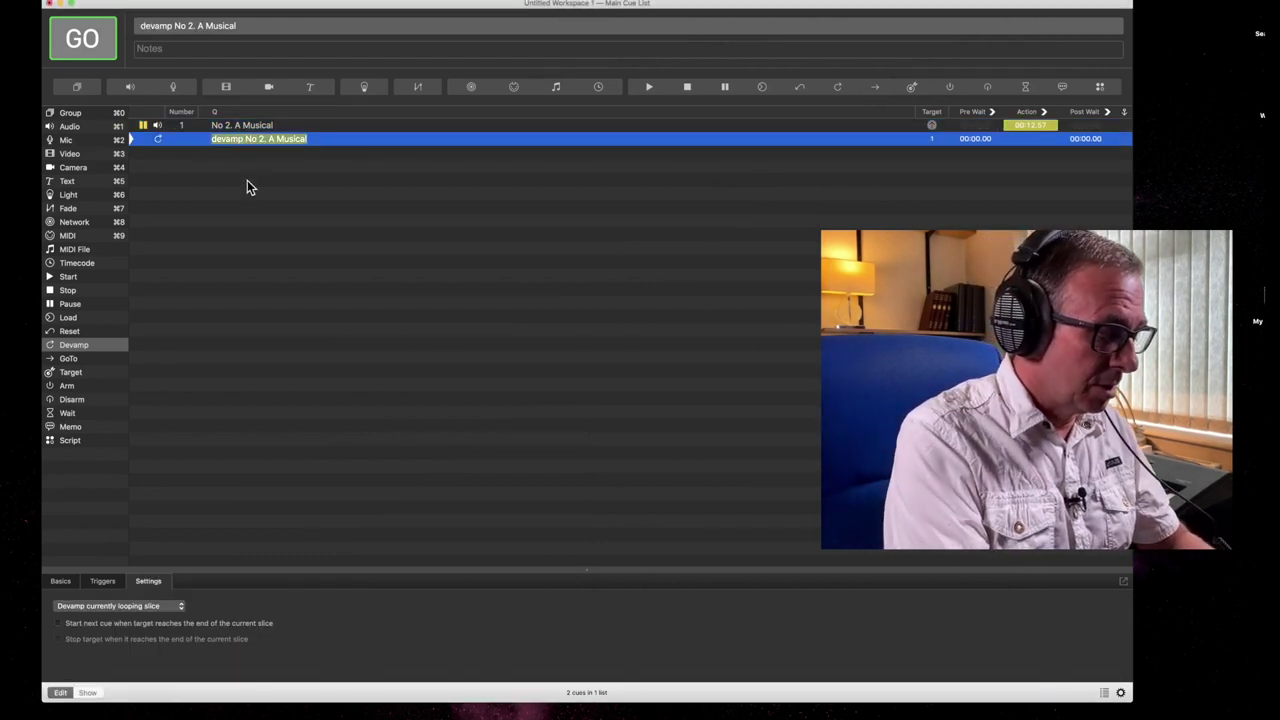
# Step: Name the Devamp cue 'Bar 80 vamp', then reselect the No 2. A Musical cue
pyautogui.write('Bar 80 vamp')
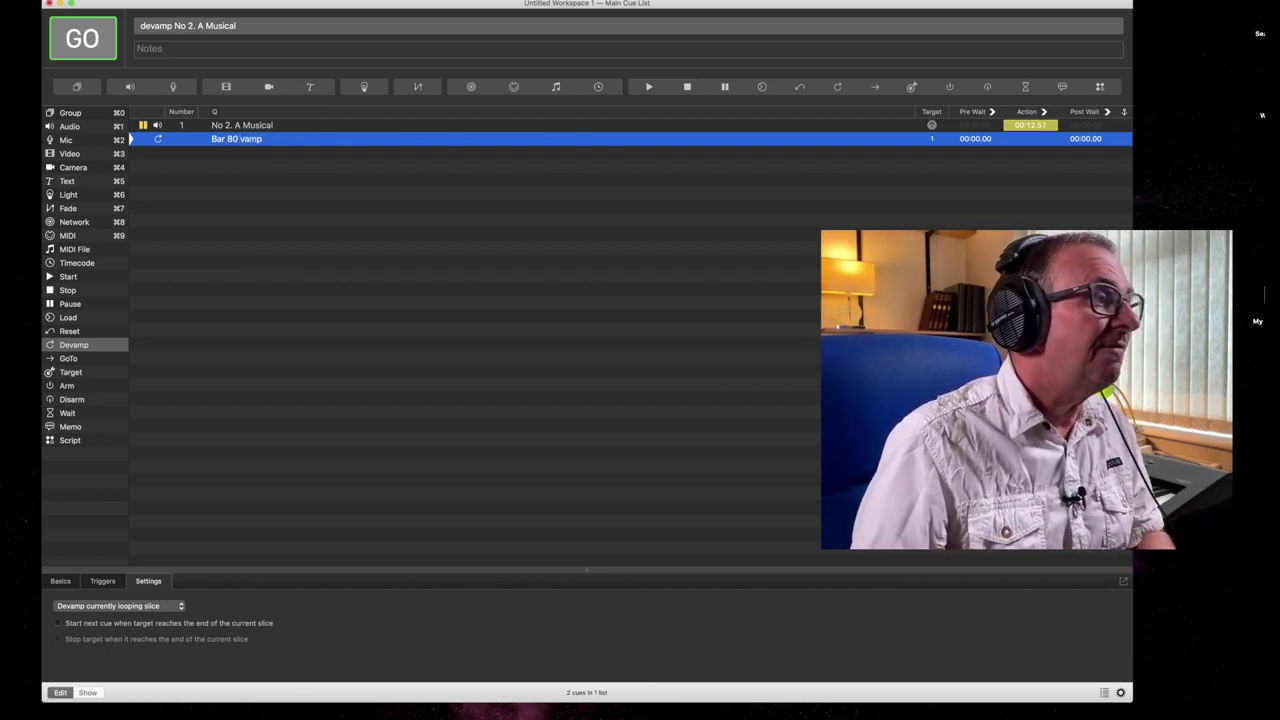
pyautogui.click(292, 232)
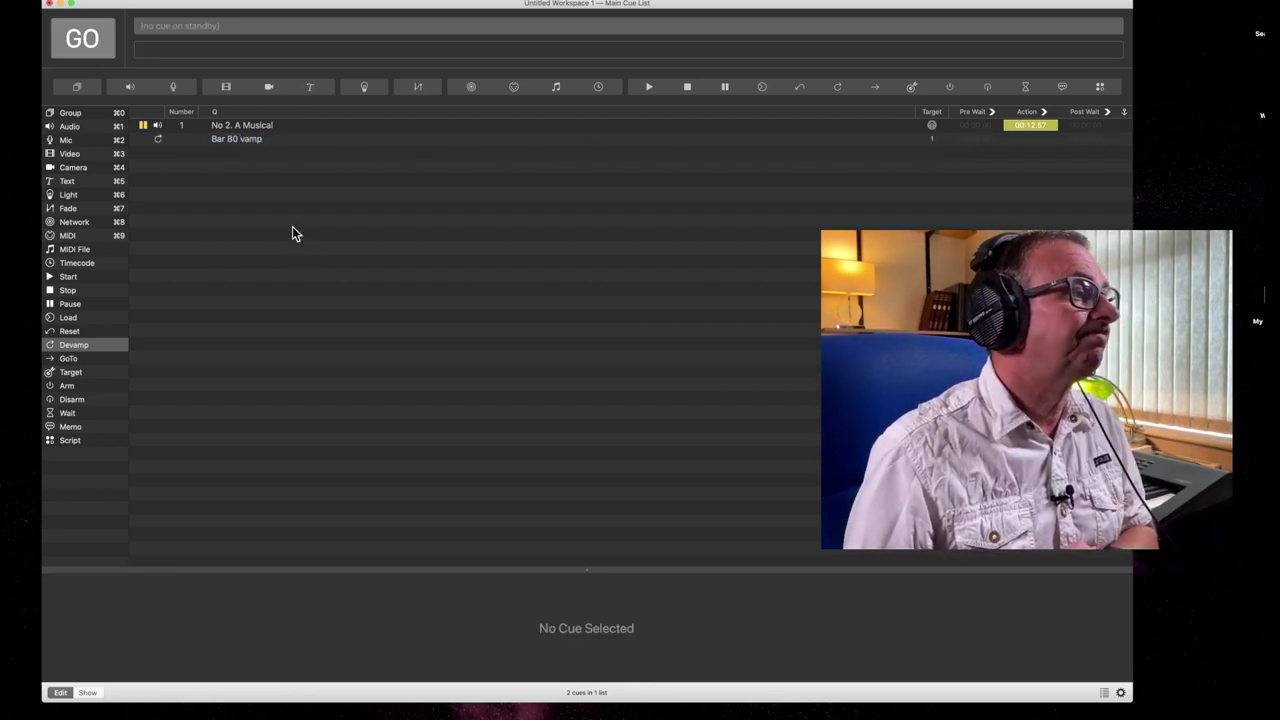
pyautogui.click(272, 126)
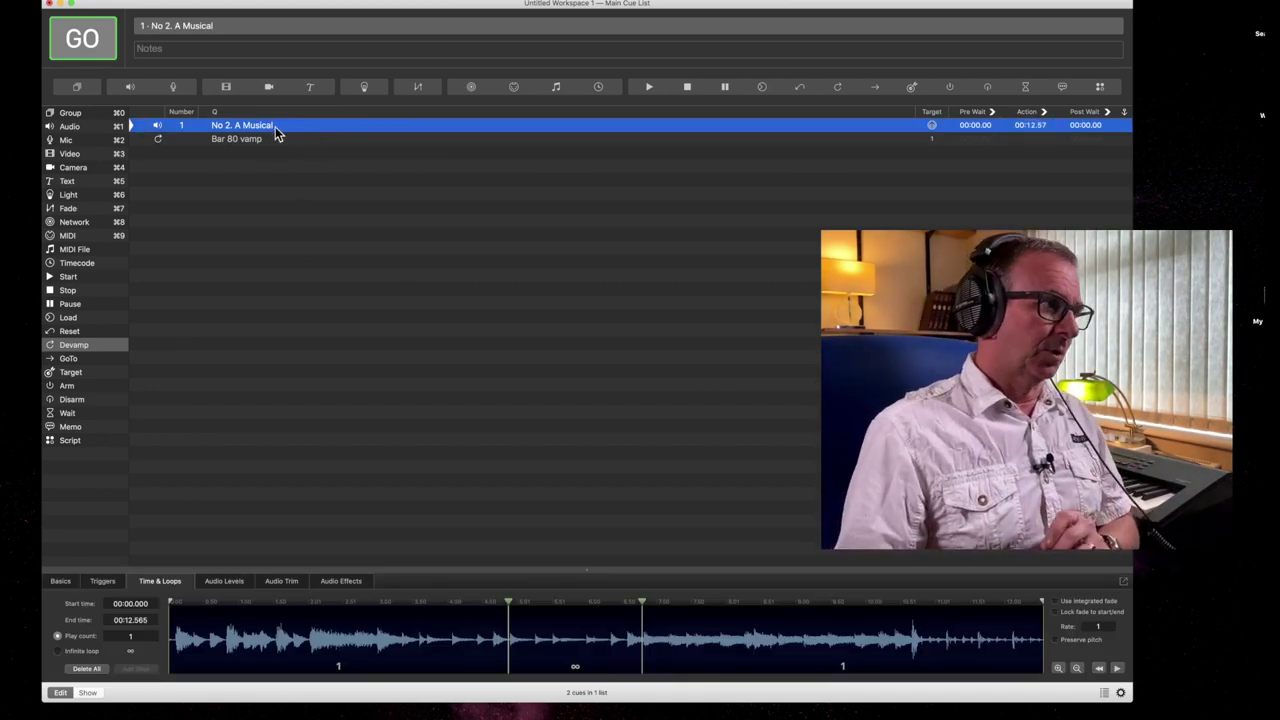
pyautogui.click(274, 139)
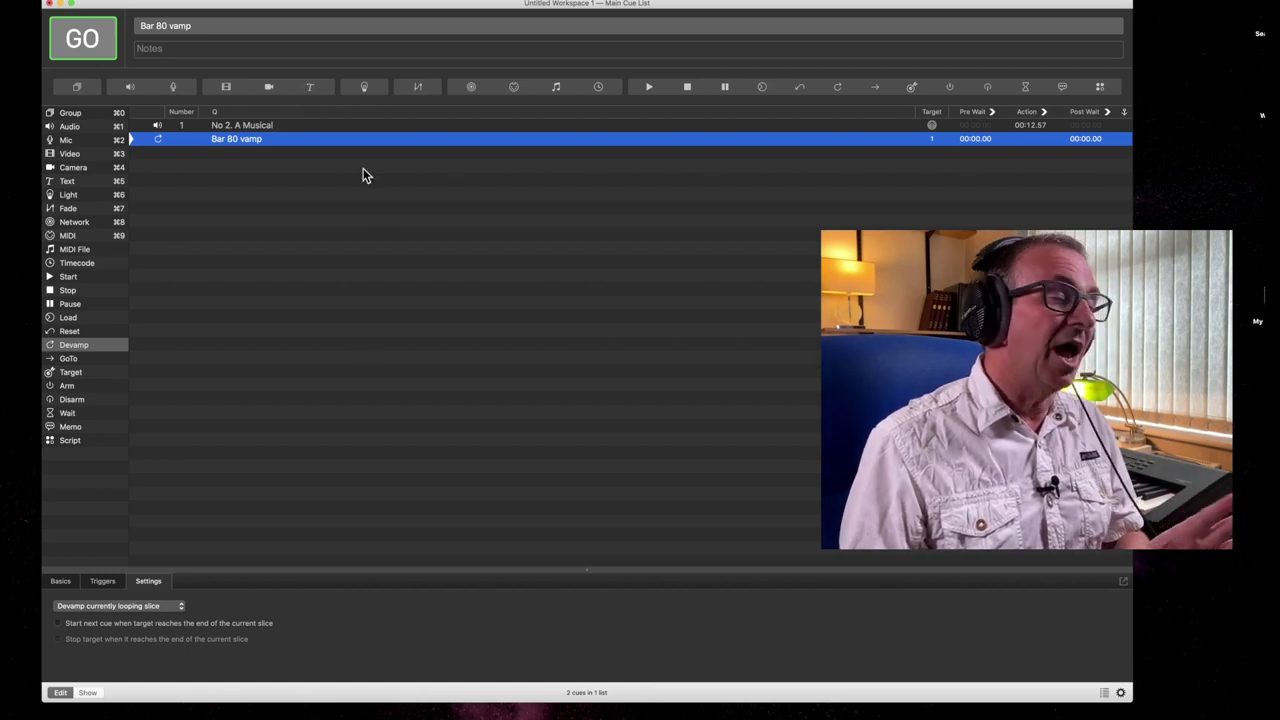
pyautogui.click(349, 128)
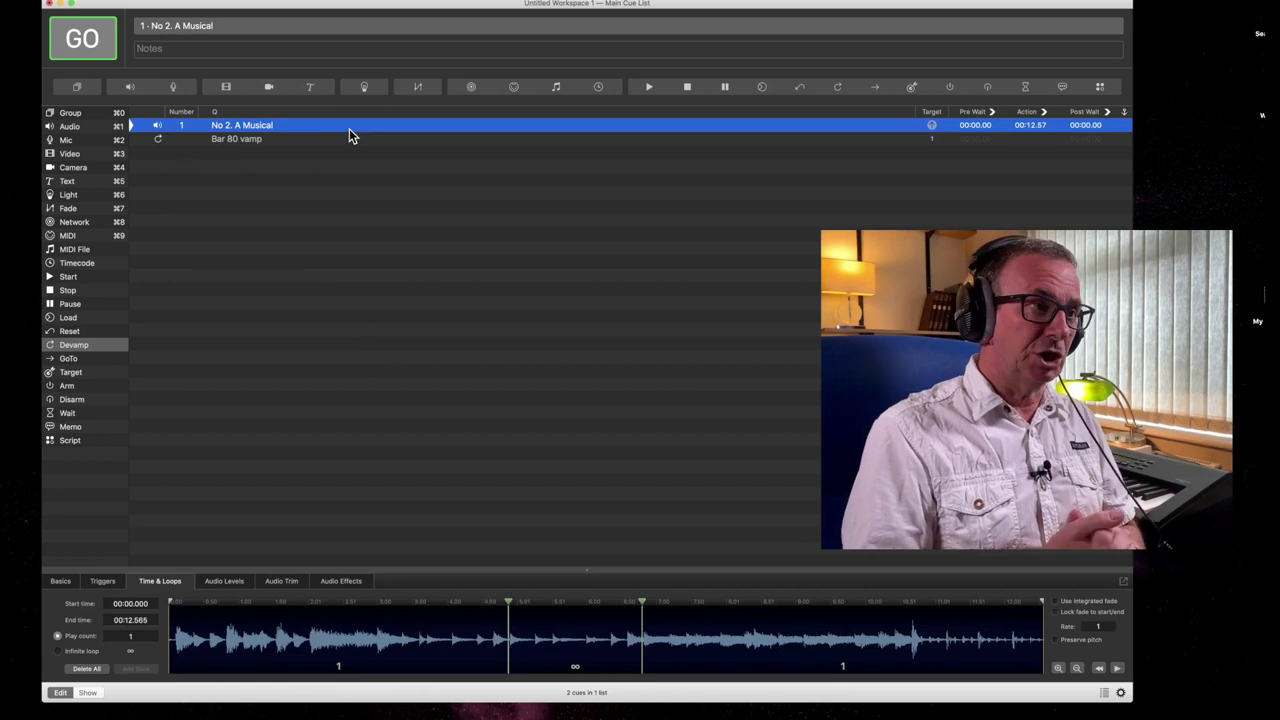
# Step: Run No 2. A Musical with GO, fire Bar 80 vamp to exit the loop, then place the playhead for a new slice
pyautogui.press('space')
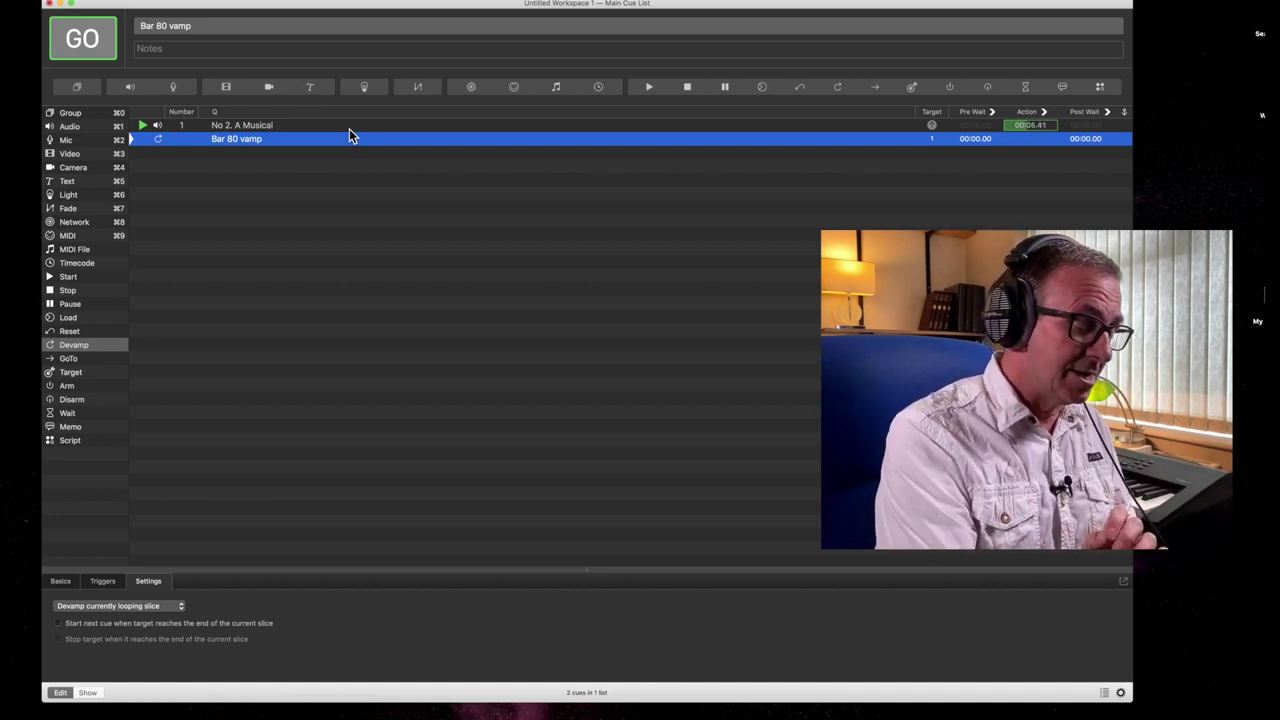
pyautogui.press('space')
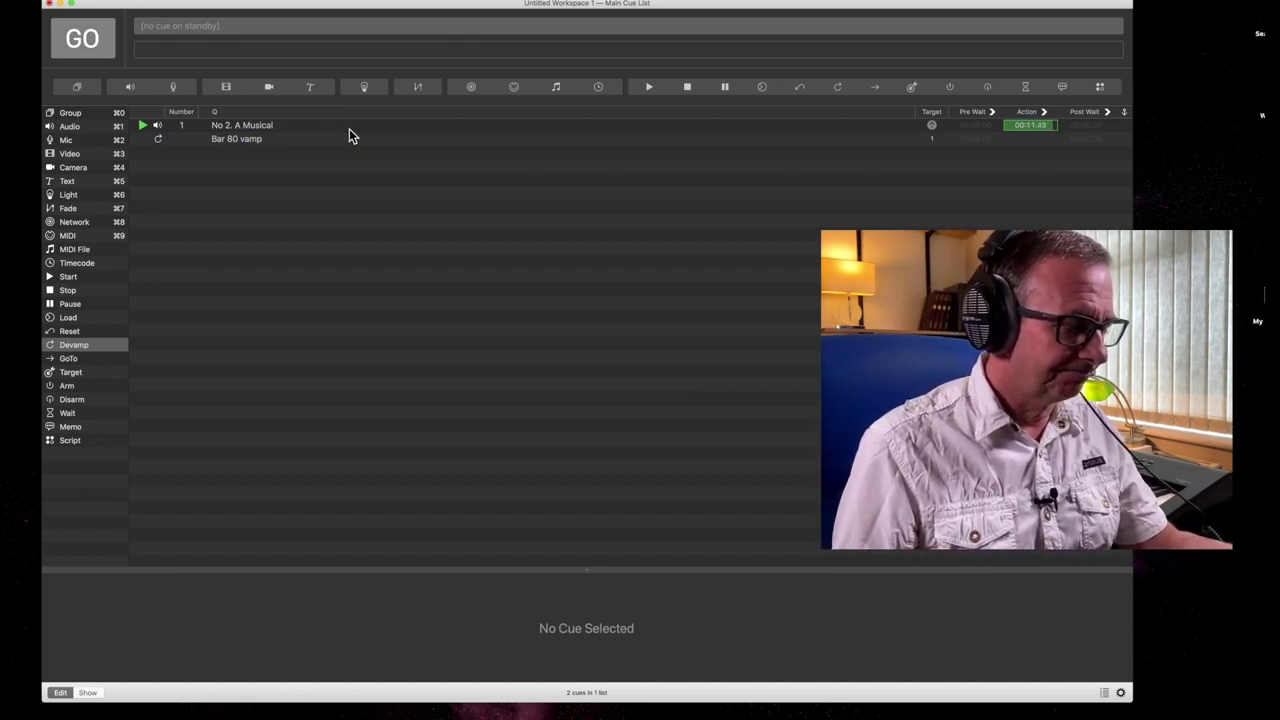
pyautogui.click(349, 128)
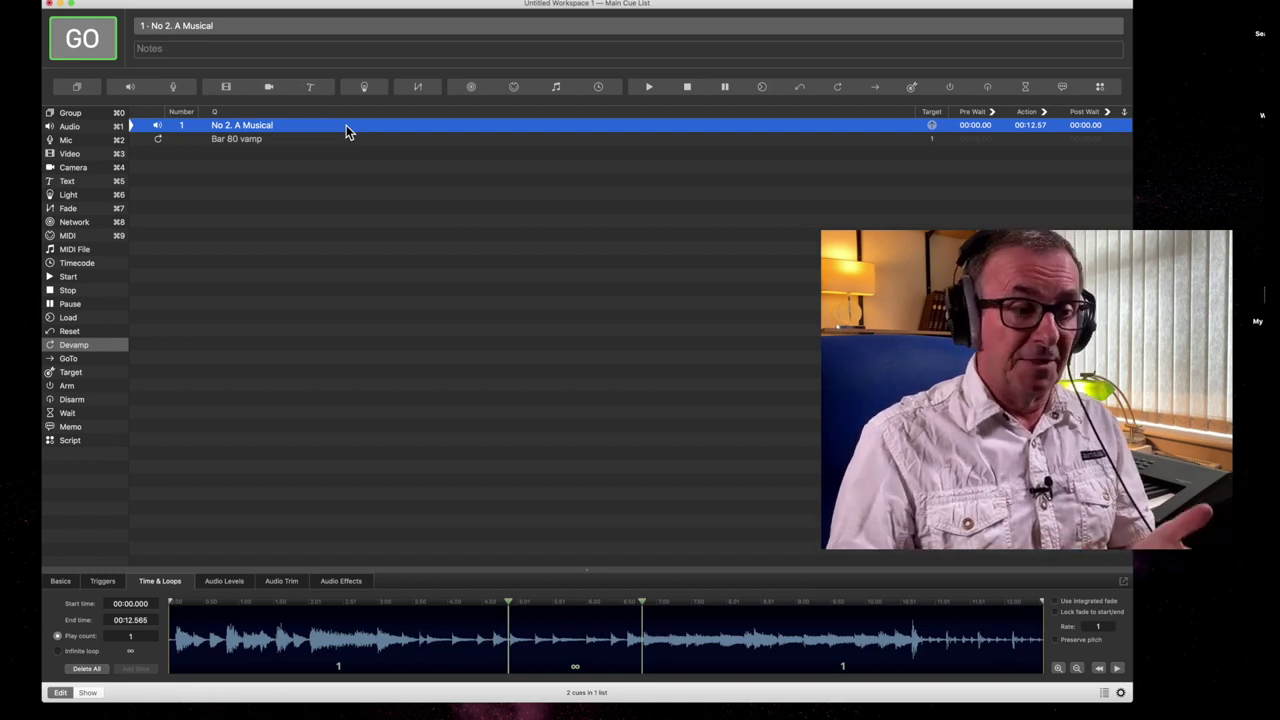
pyautogui.click(777, 643)
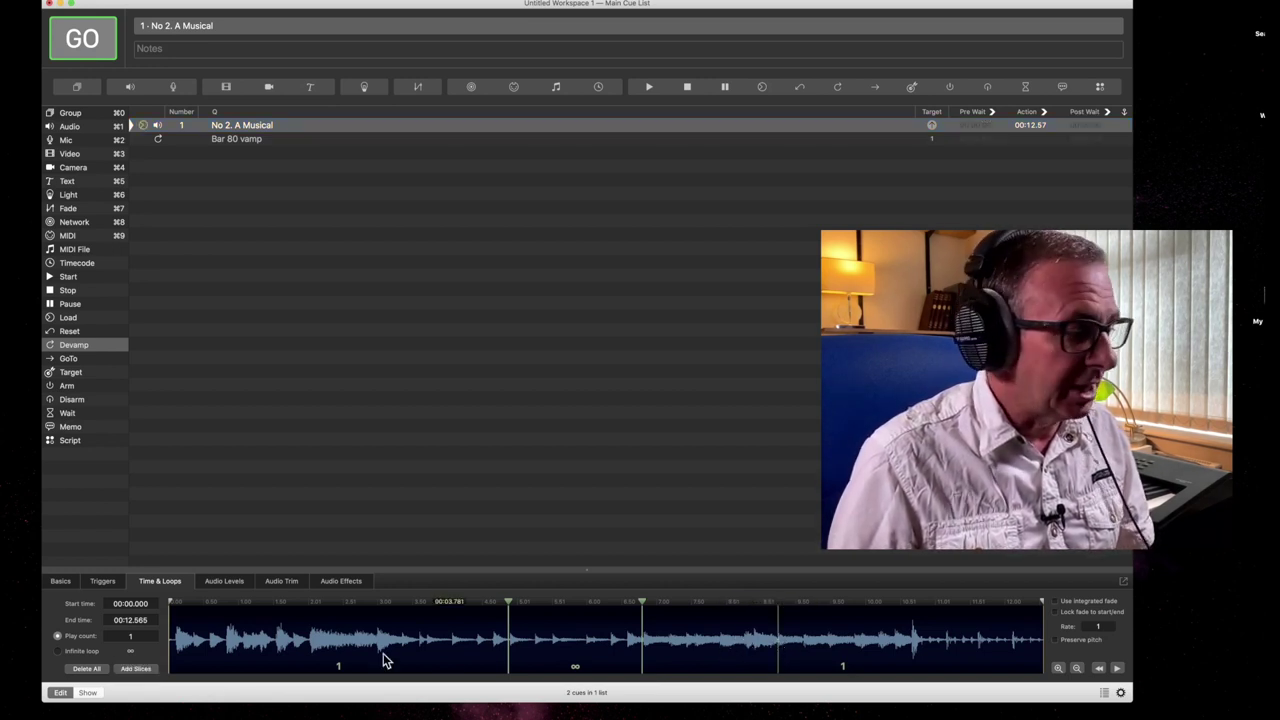
# Step: Add slice markers at about 8.75 and 10.70 seconds
pyautogui.click(138, 669)
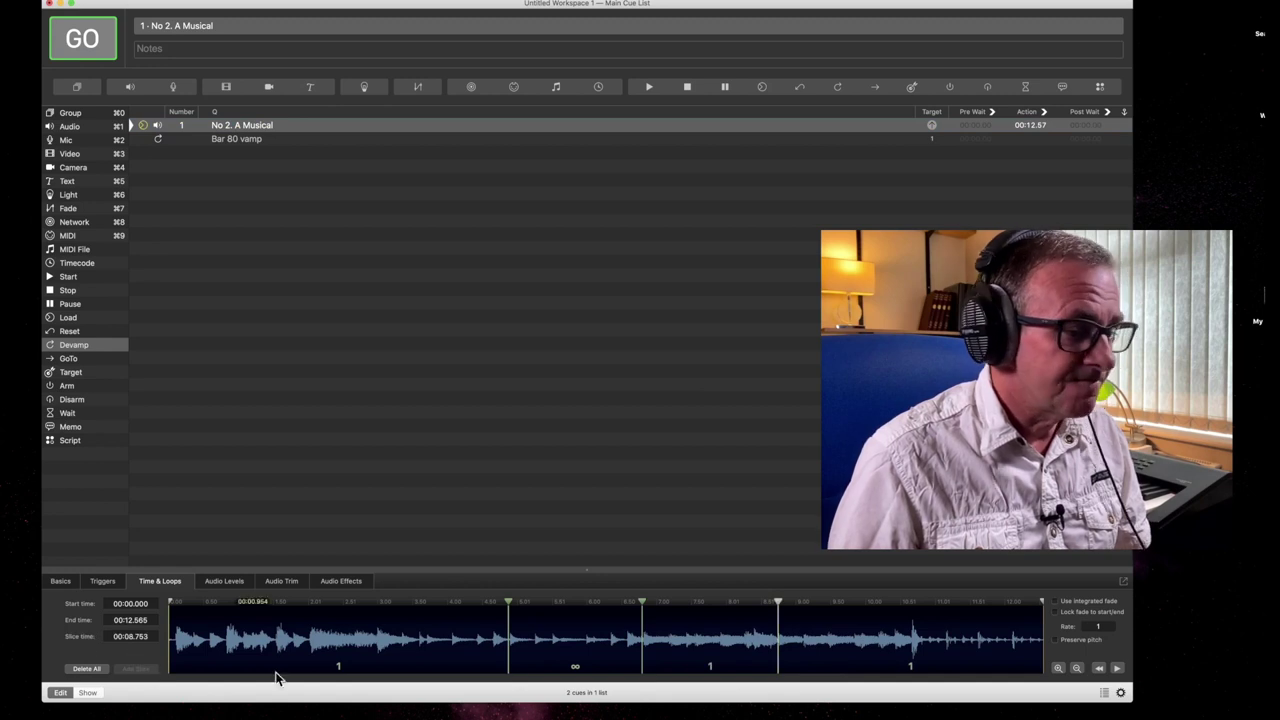
pyautogui.click(914, 645)
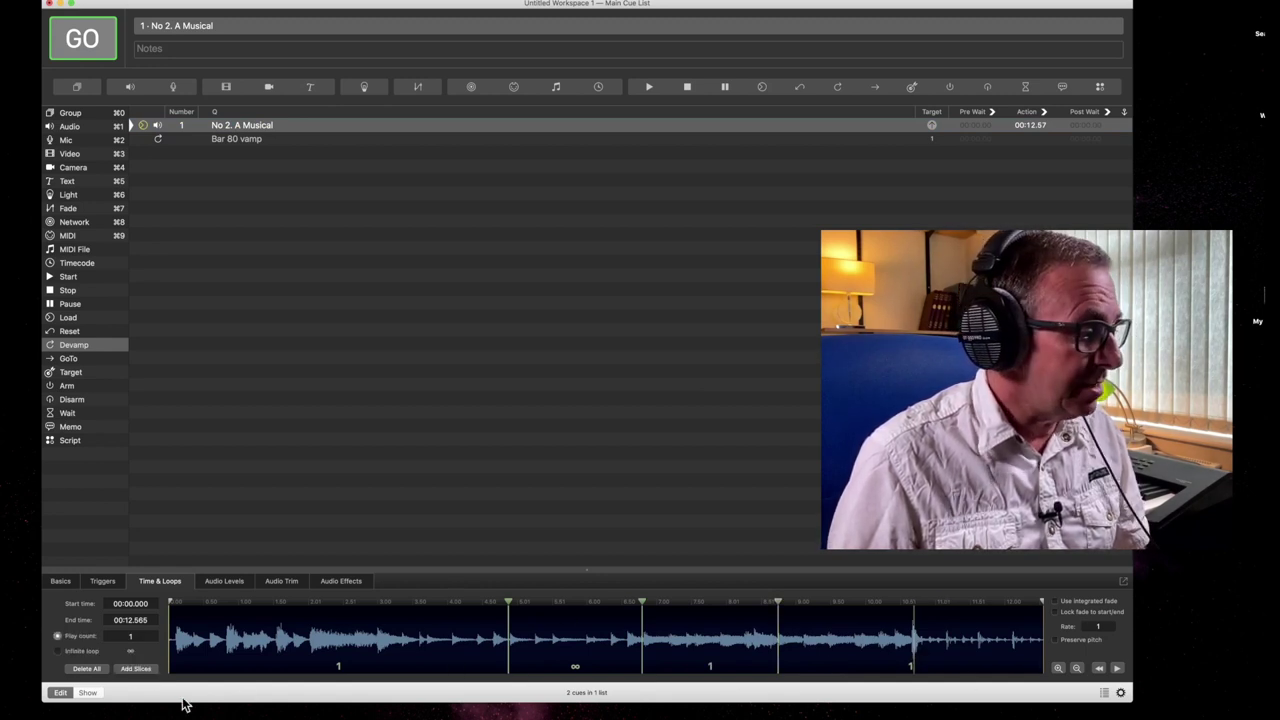
pyautogui.click(137, 668)
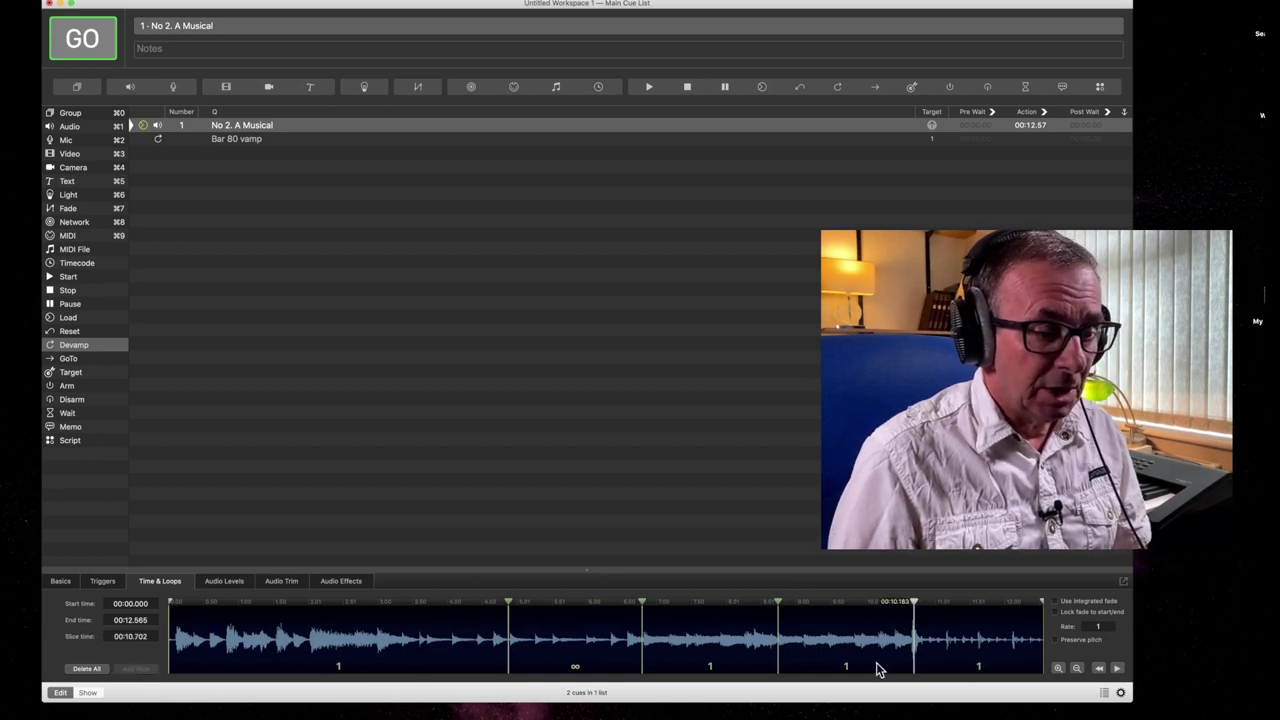
# Step: Loop the 8.75–10.70 section infinitely with play count 0, add a slice near 7.4 seconds, and preview
pyautogui.doubleClick(846, 666)
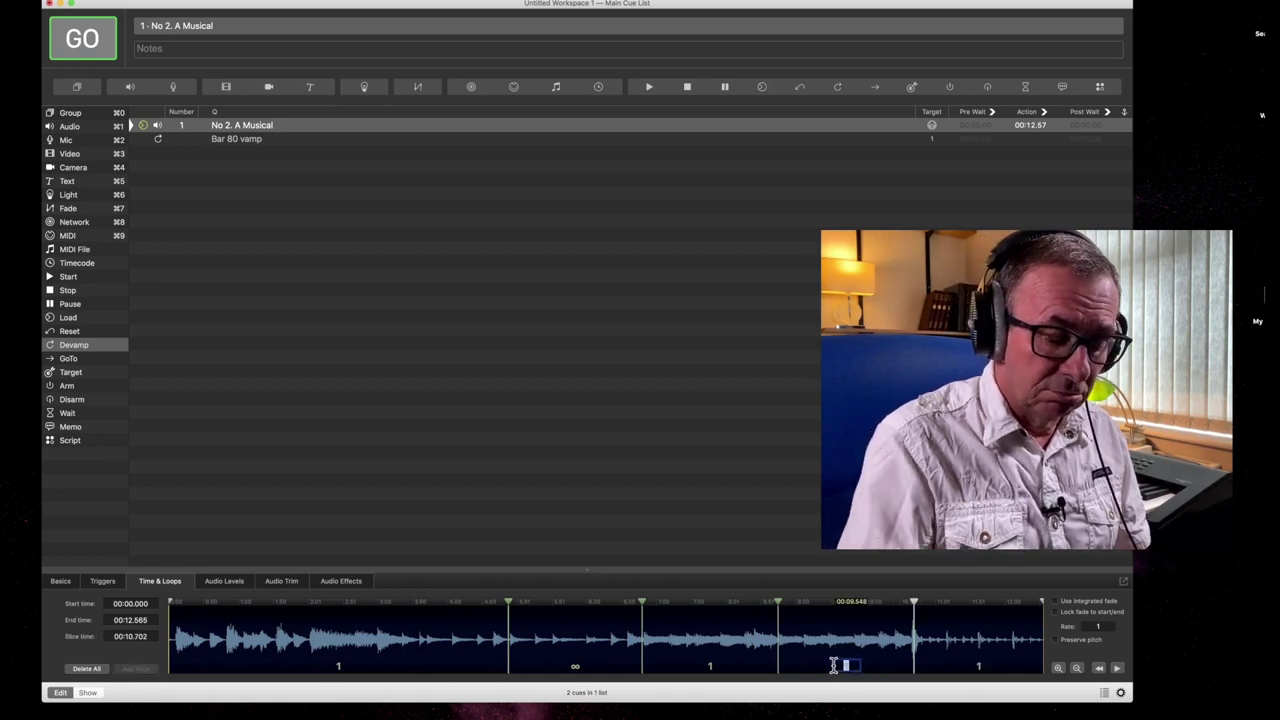
pyautogui.write('0')
pyautogui.press('Return')
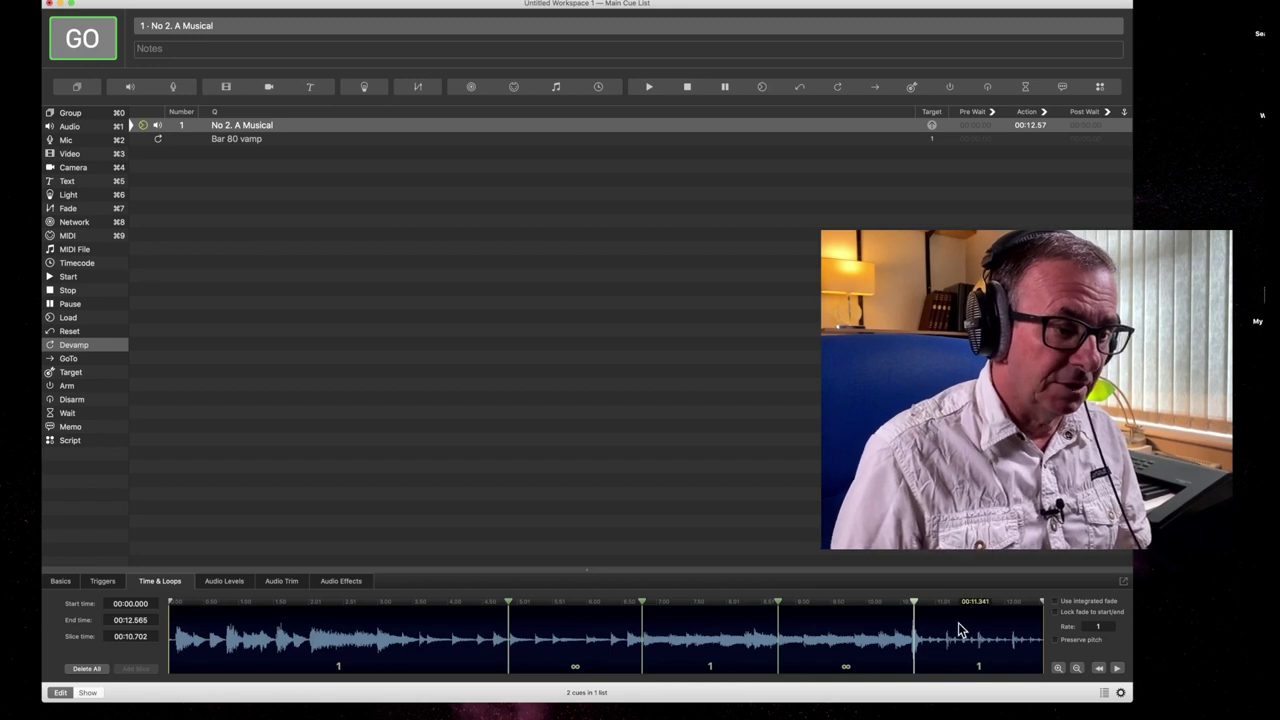
pyautogui.doubleClick(686, 641)
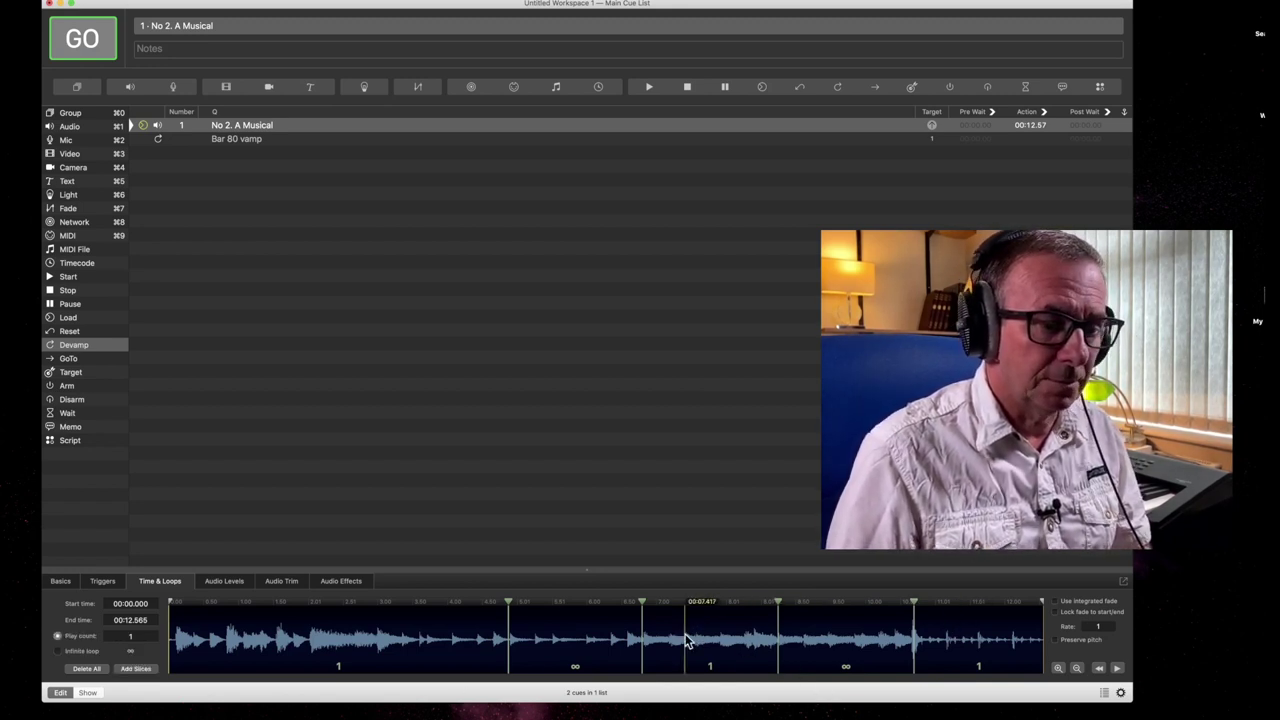
pyautogui.click(1117, 668)
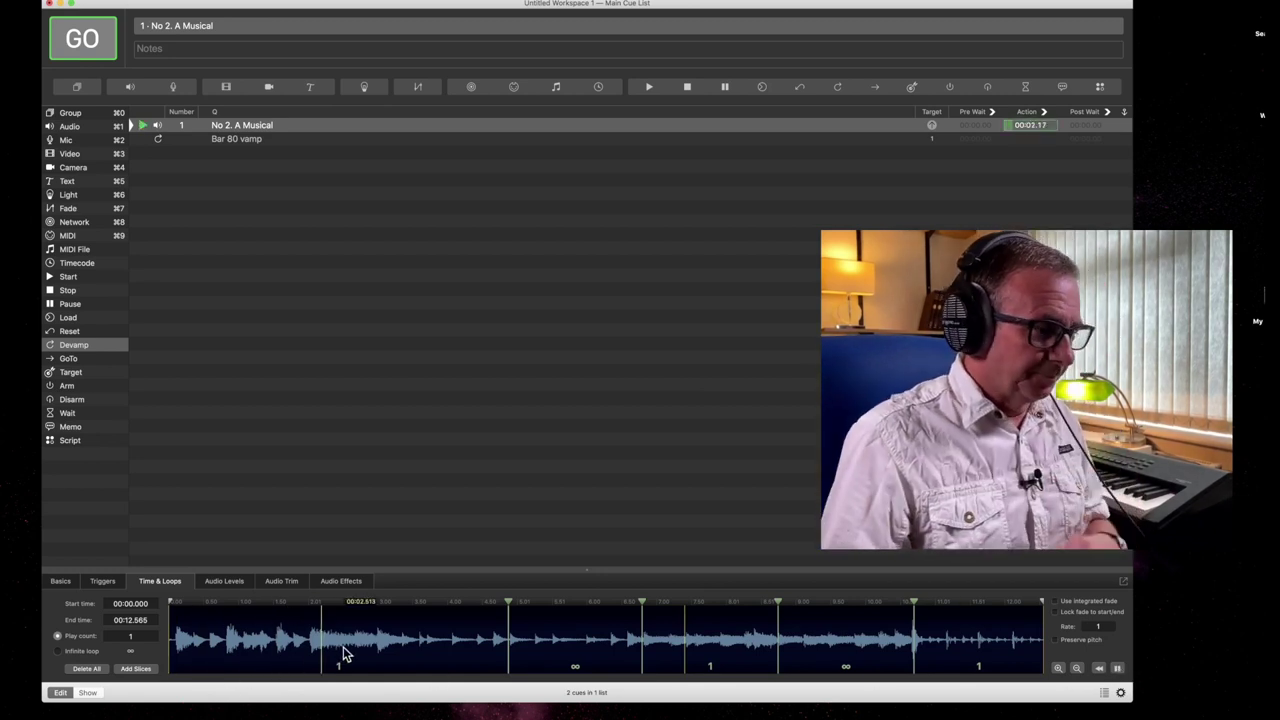
# Step: Reselect No 2. A Musical, pause the preview, and drag a new Devamp cue into the list
pyautogui.click(517, 124)
pyautogui.click(509, 136)
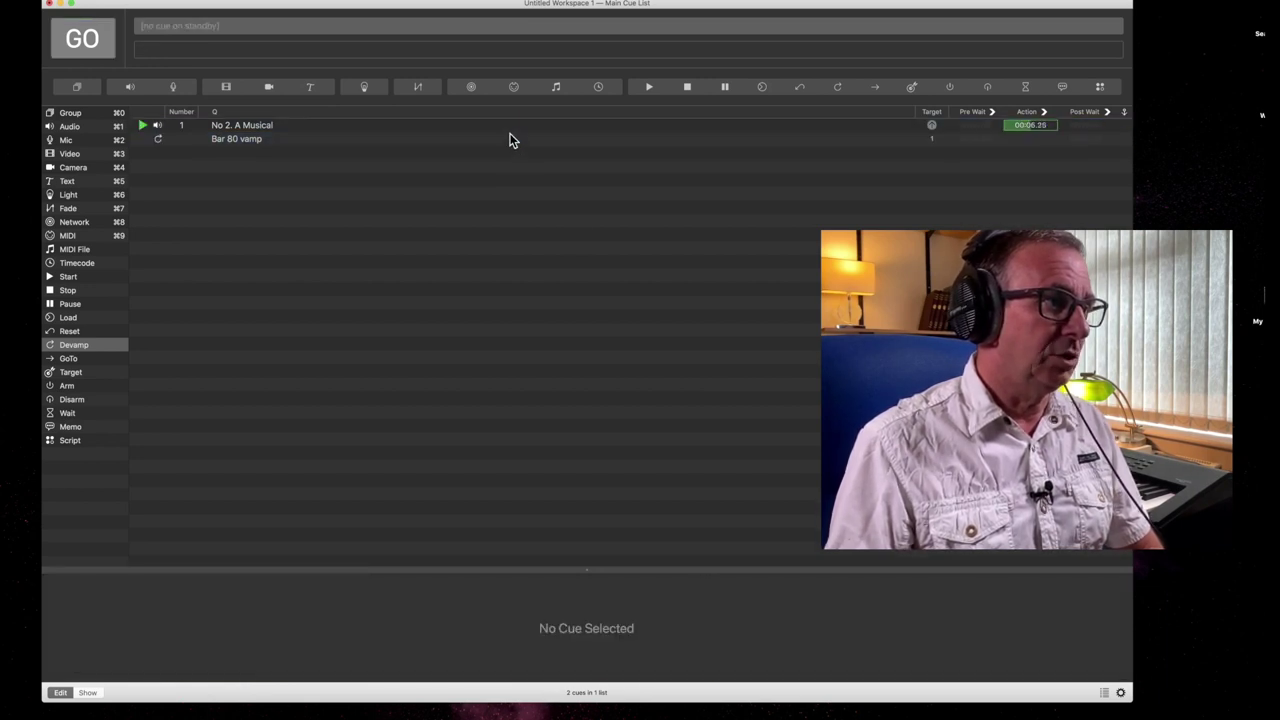
pyautogui.click(508, 130)
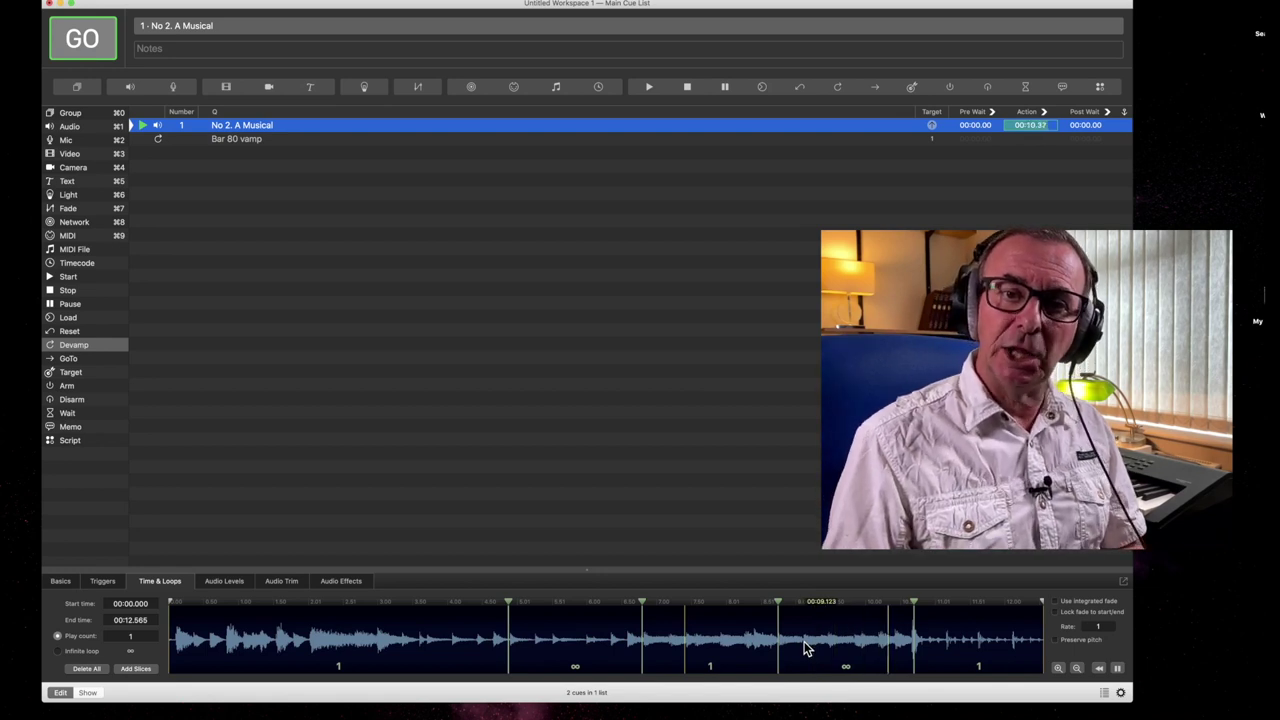
pyautogui.click(1118, 669)
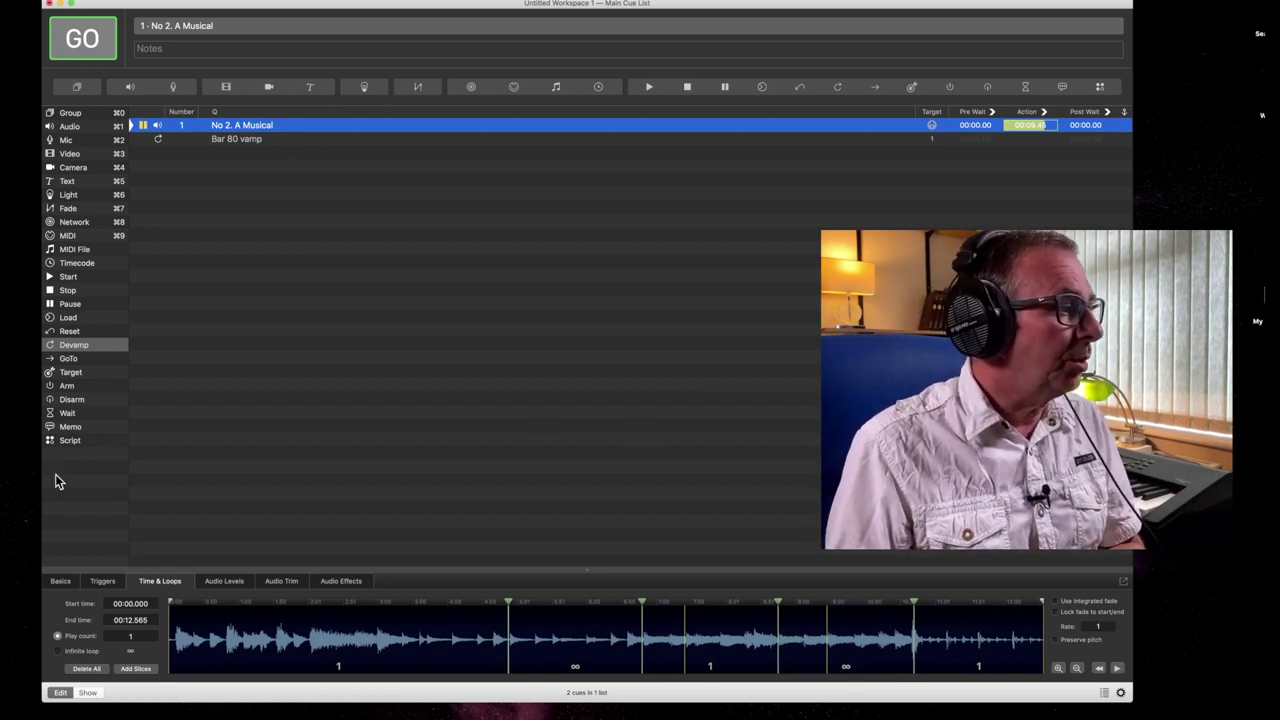
pyautogui.moveTo(72, 350); pyautogui.dragTo(331, 210)
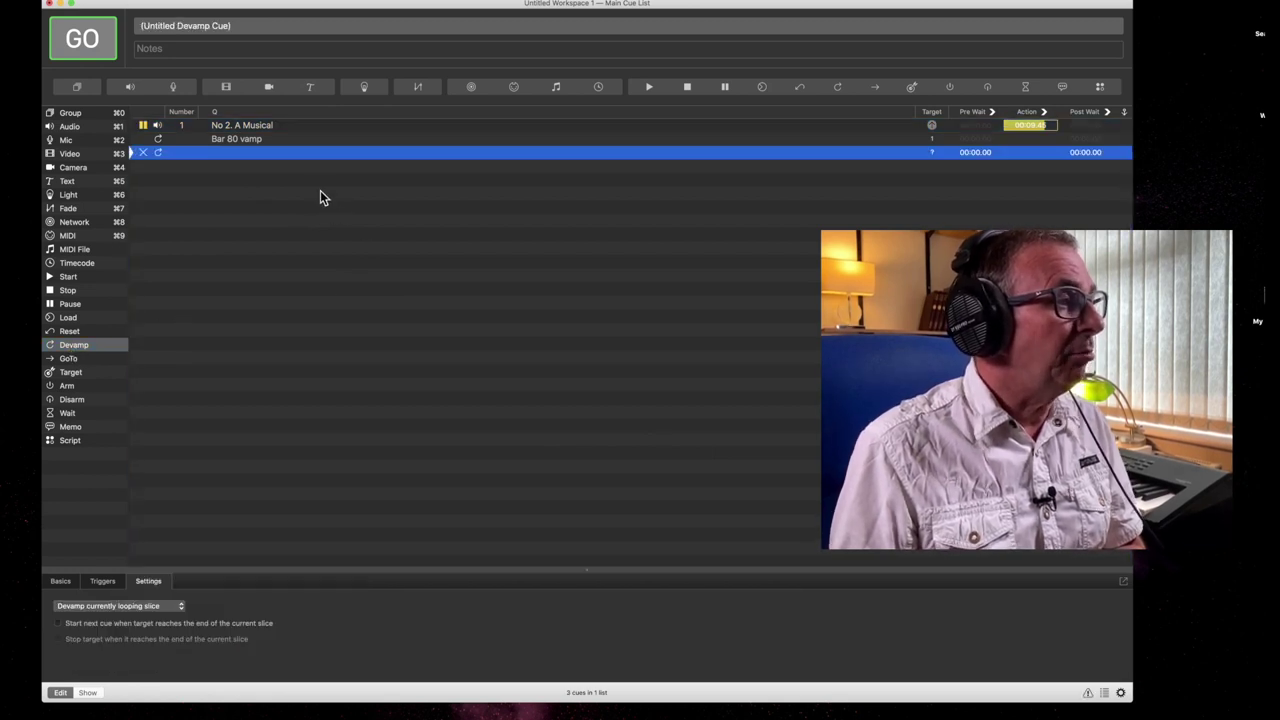
# Step: Drag cue 1 onto the new Devamp cue as its target and rename it 'Bar 82 vamp'
pyautogui.click(294, 127)
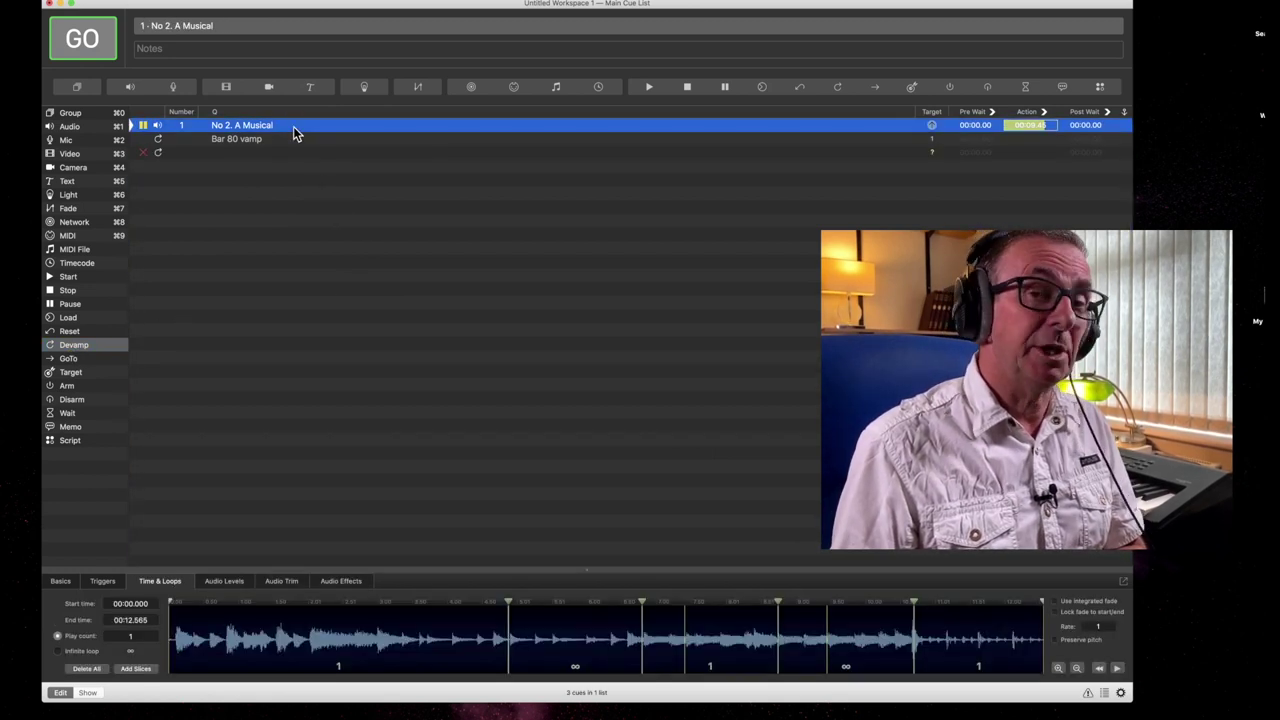
pyautogui.moveTo(294, 127); pyautogui.dragTo(294, 155)
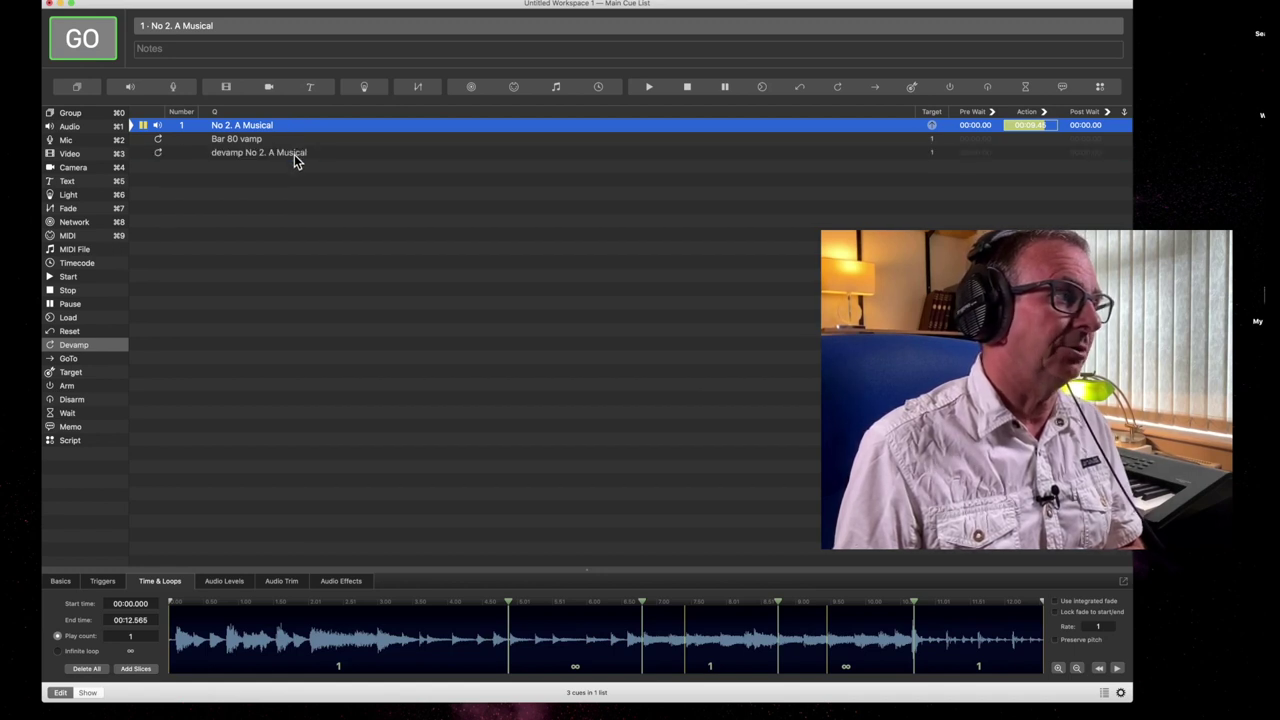
pyautogui.doubleClick(240, 153)
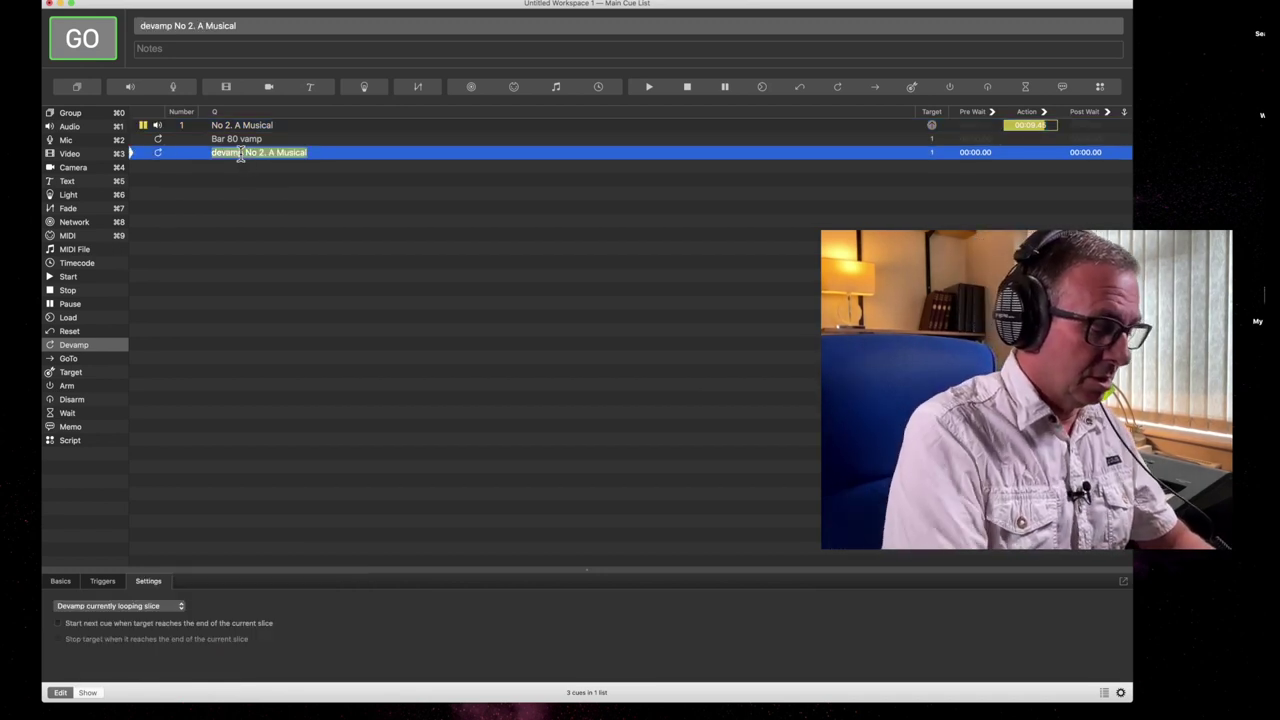
pyautogui.write('Bar 82')
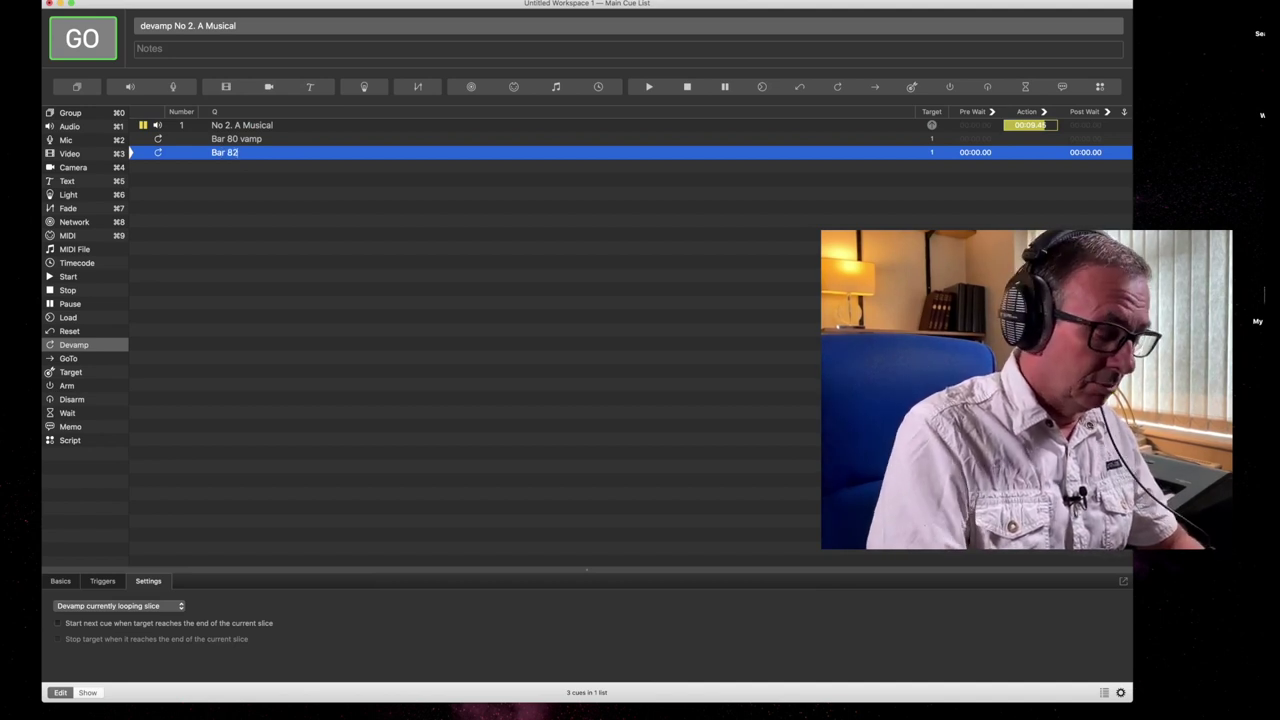
pyautogui.write(' vamp')
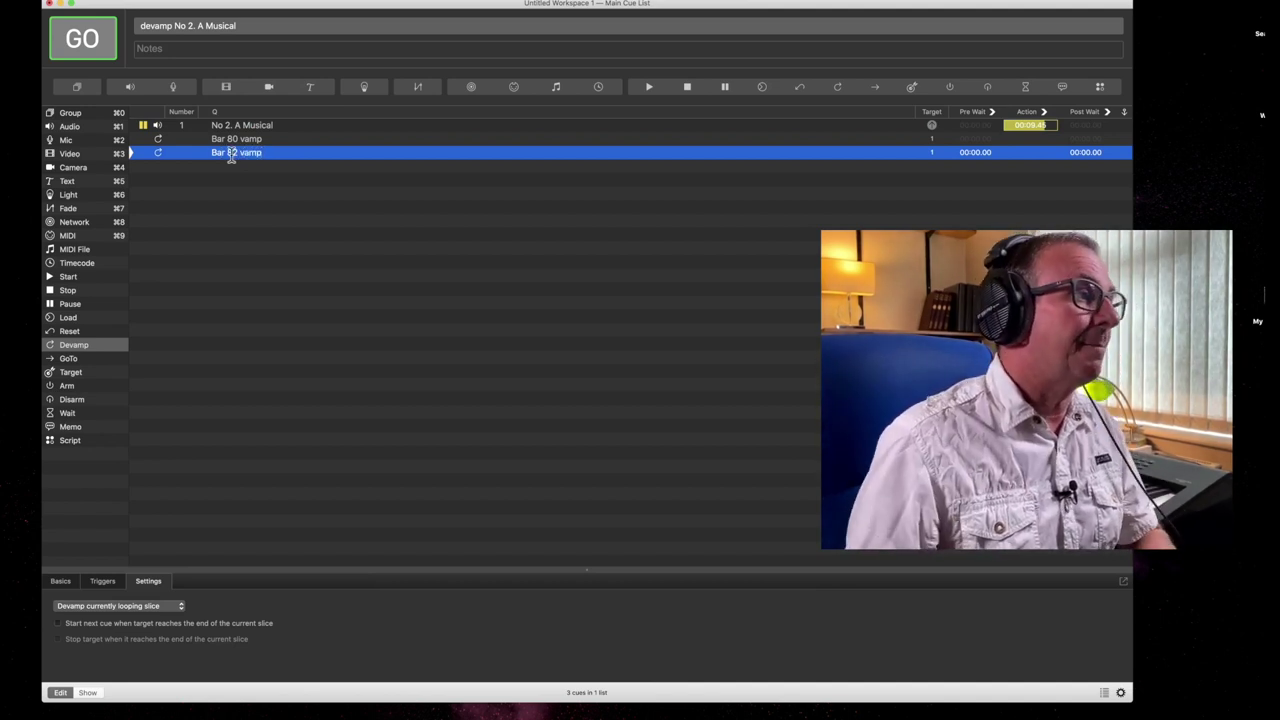
# Step: Stop everything, restart No 2. A Musical from the top, then fire Bar 80 vamp and Bar 82 vamp
pyautogui.click(326, 236)
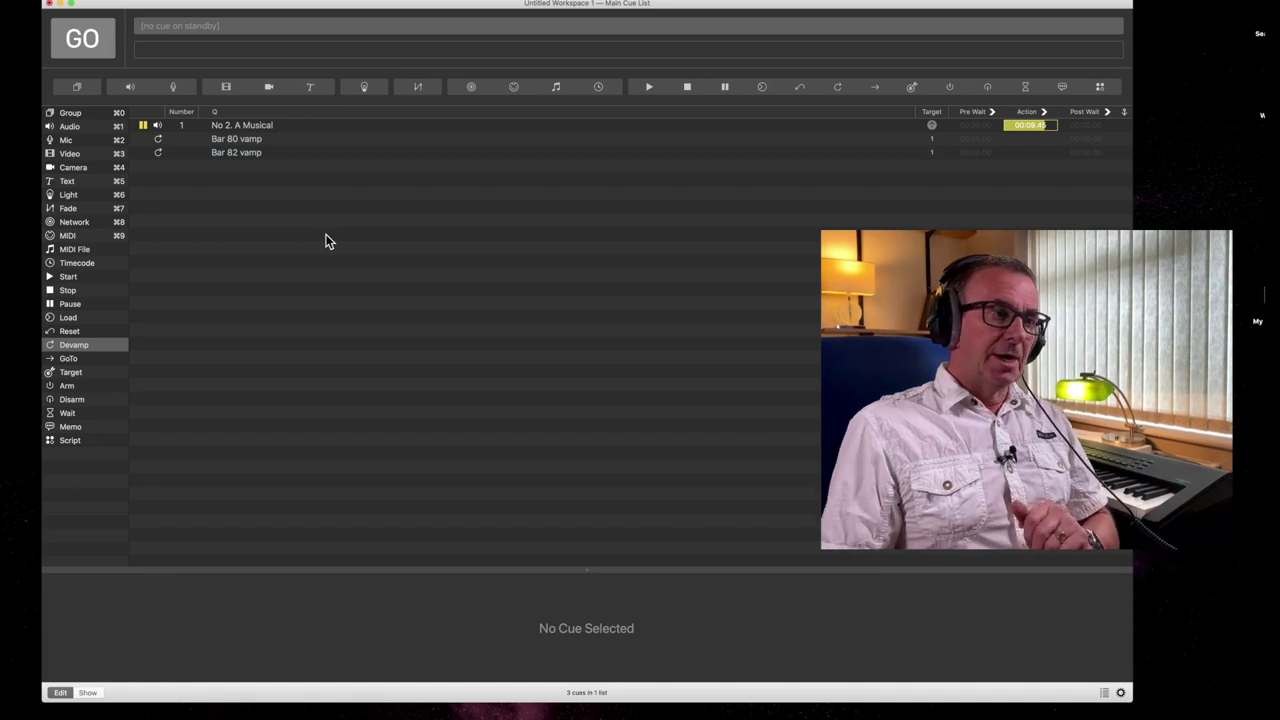
pyautogui.press('Escape')
pyautogui.click(289, 125)
pyautogui.press('space')
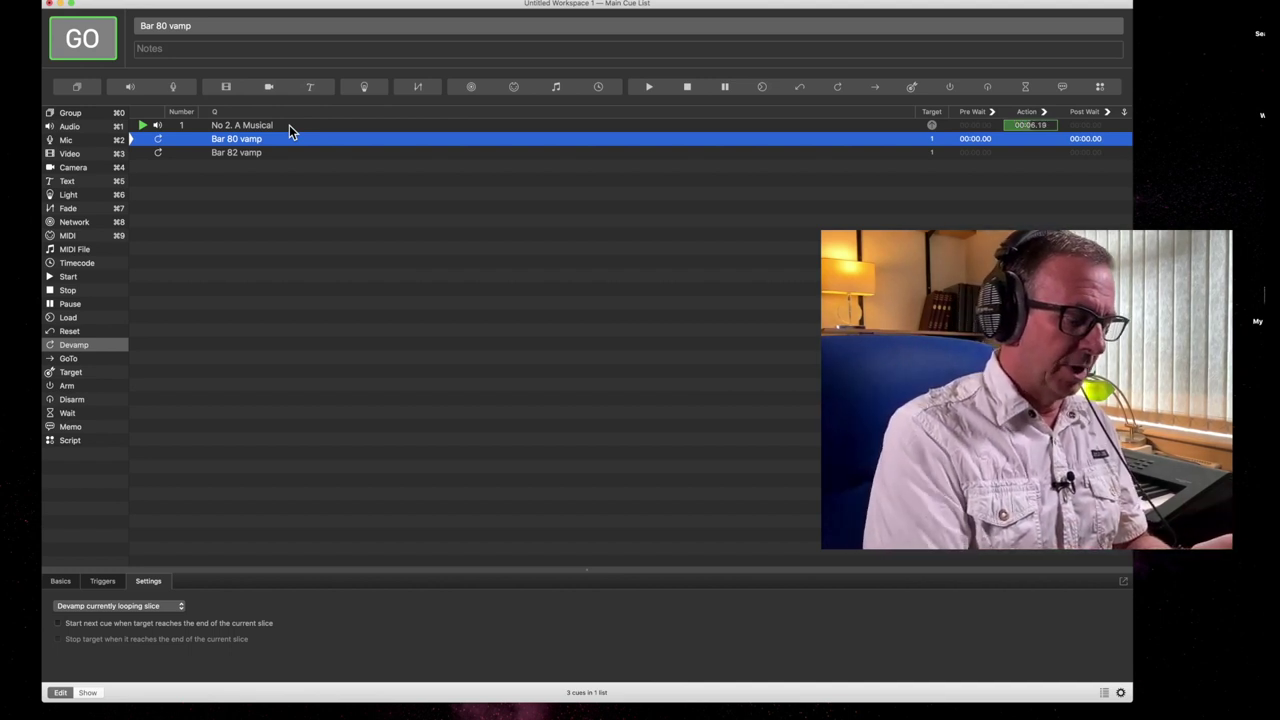
pyautogui.press('Down')
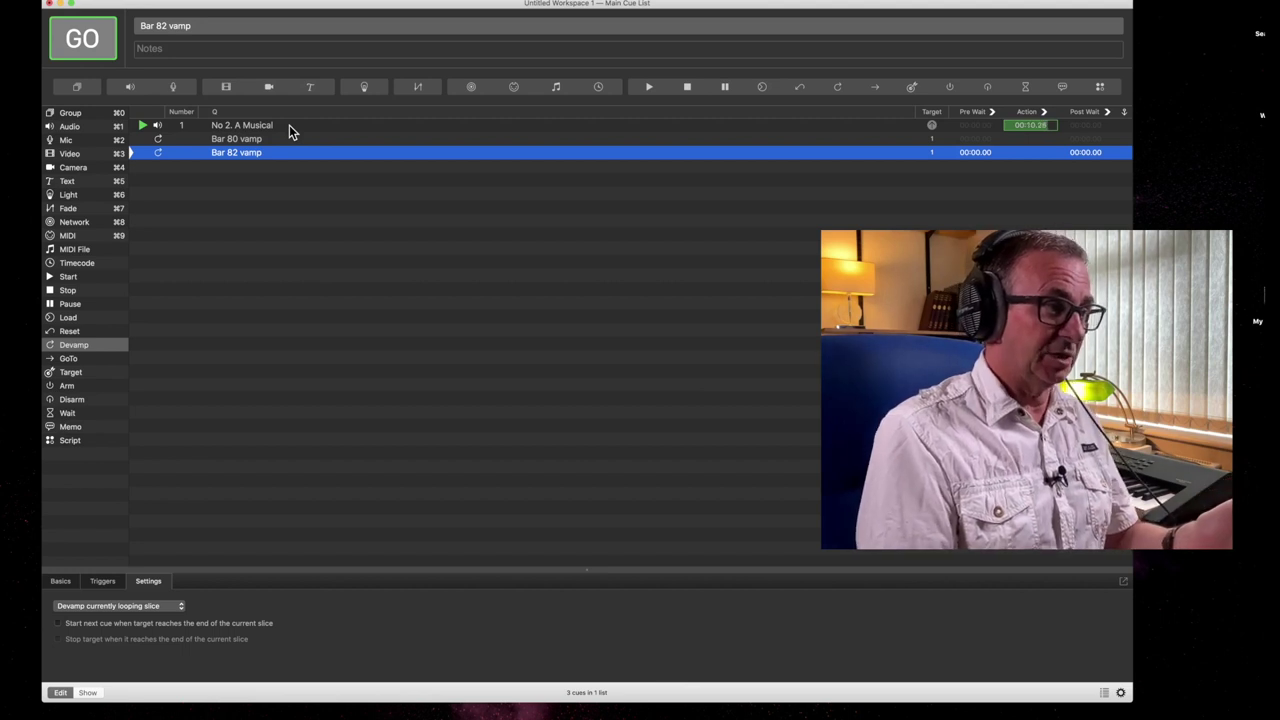
pyautogui.press('space')
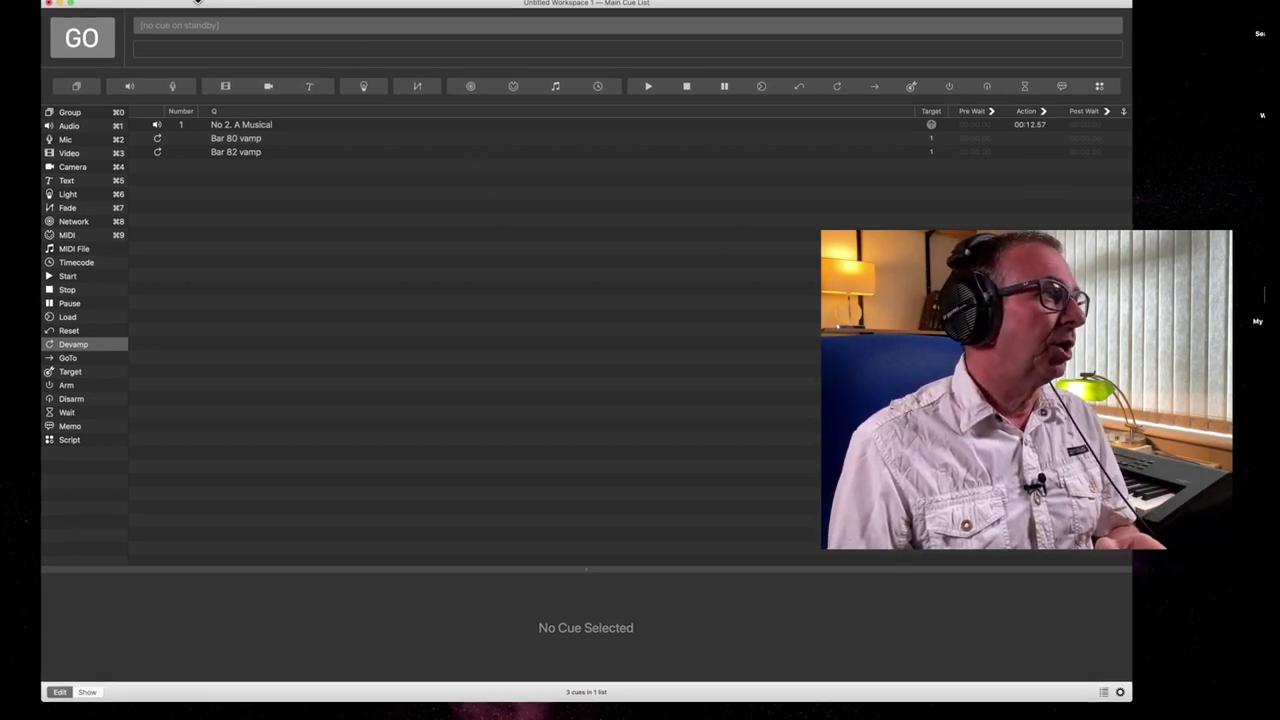
# Step: Save the workspace to the Desktop as 'Robs Demo' and close it
pyautogui.click(1, 3)
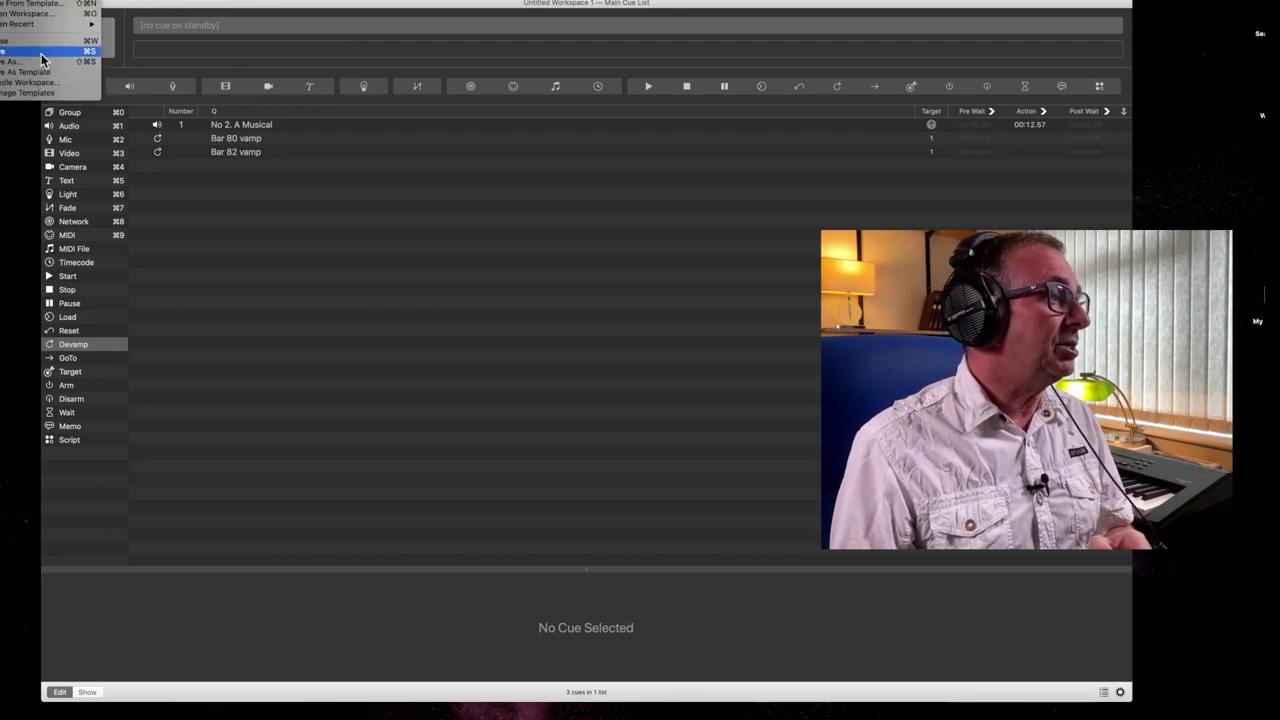
pyautogui.press('Return')
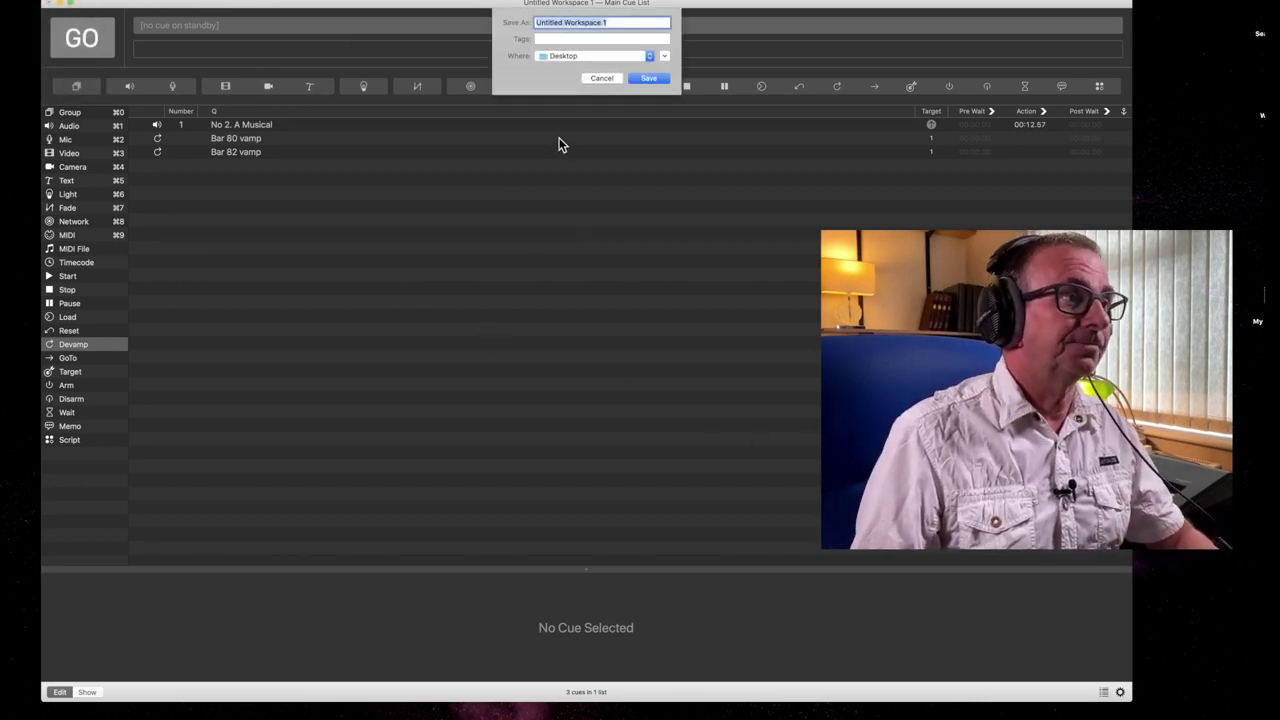
pyautogui.write('Robs')
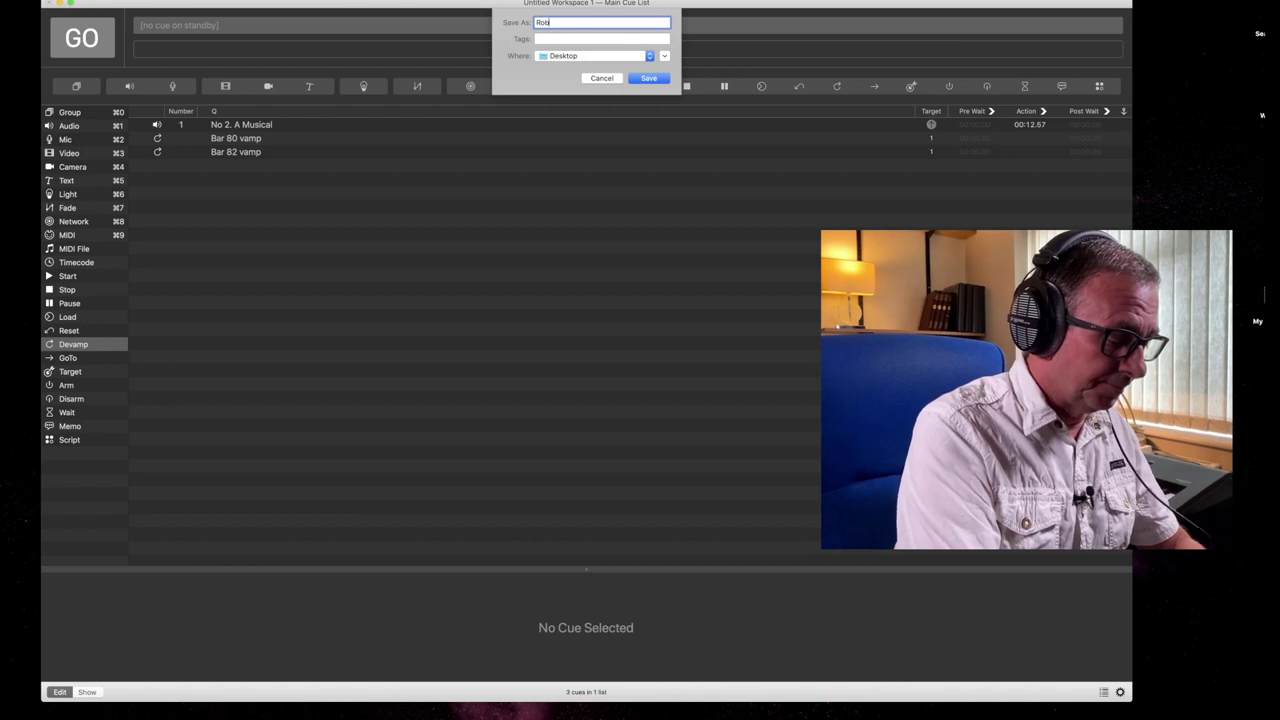
pyautogui.write(' Demo')
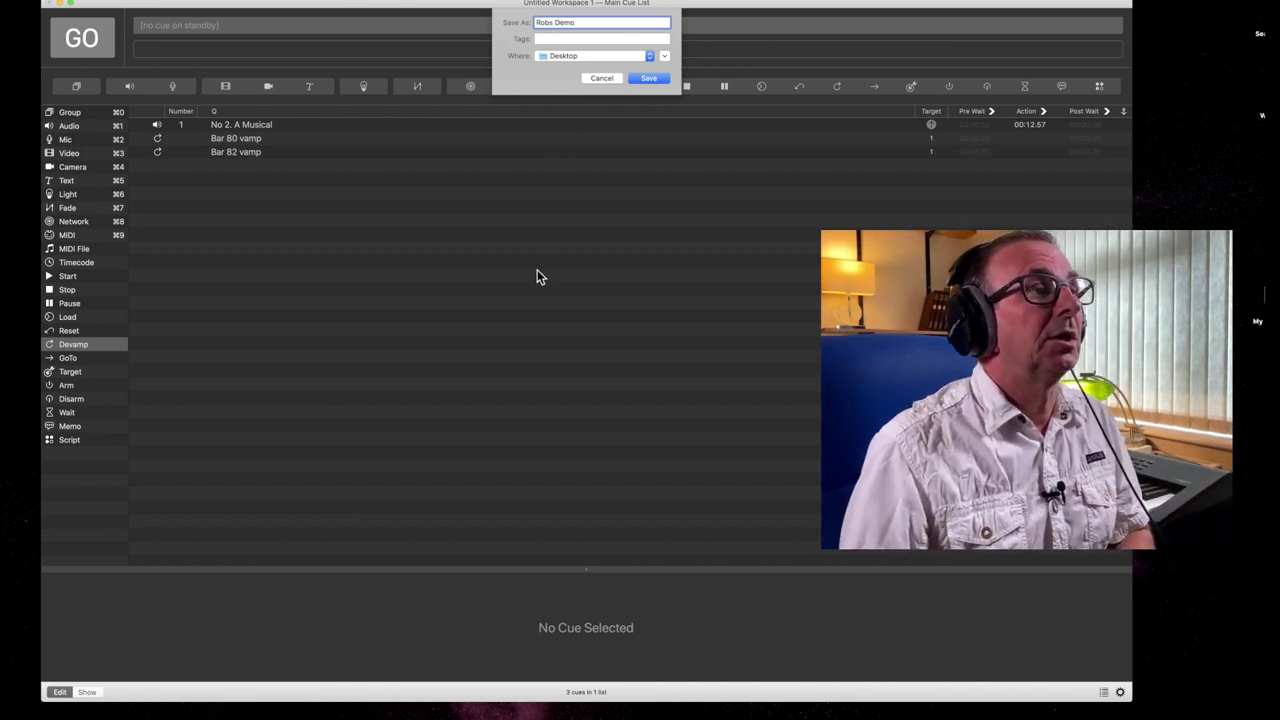
pyautogui.click(647, 79)
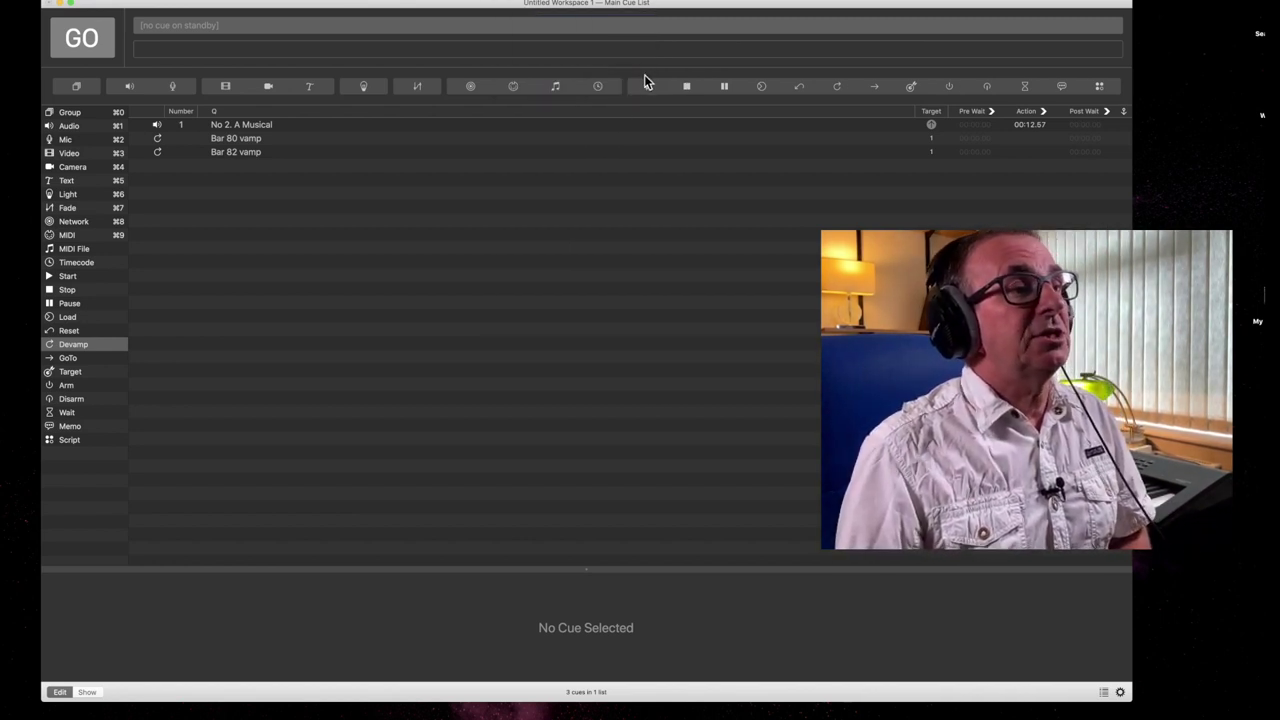
pyautogui.click(48, 4)
# Step: Reopen Robs Demo.qlab4 from Recent Workspaces in the welcome window
pyautogui.click(746, 253)
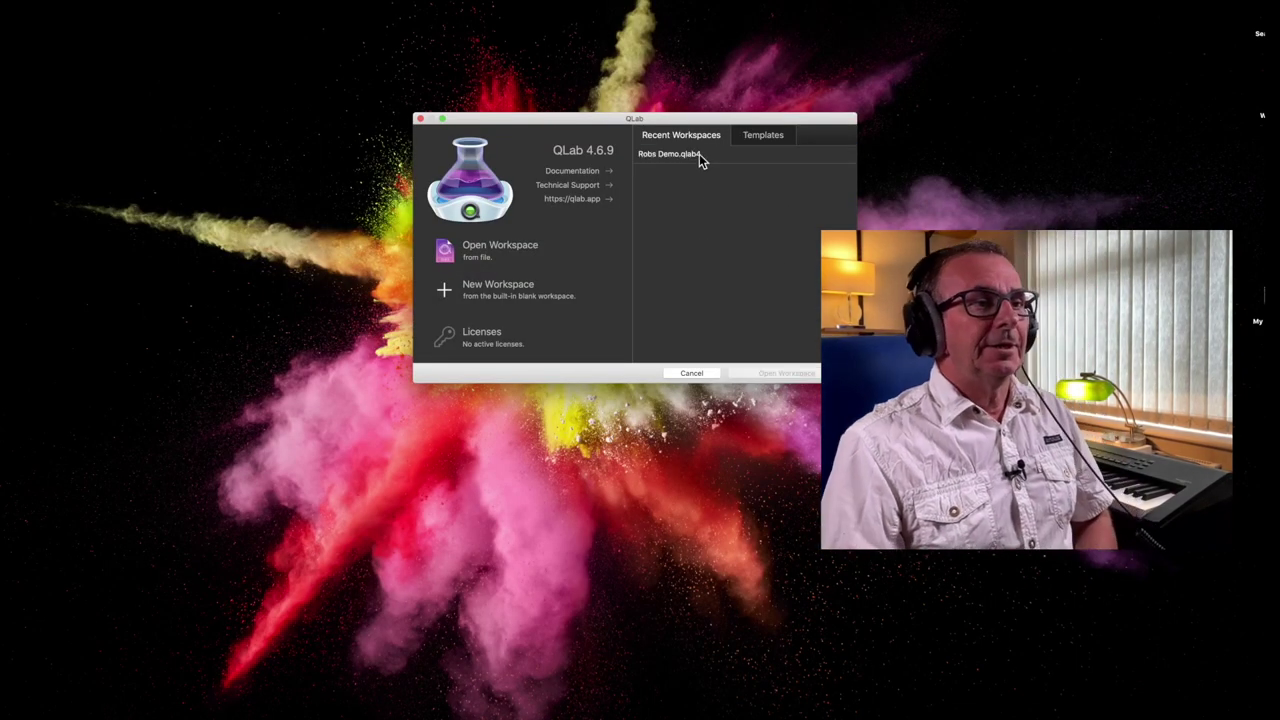
pyautogui.click(687, 155)
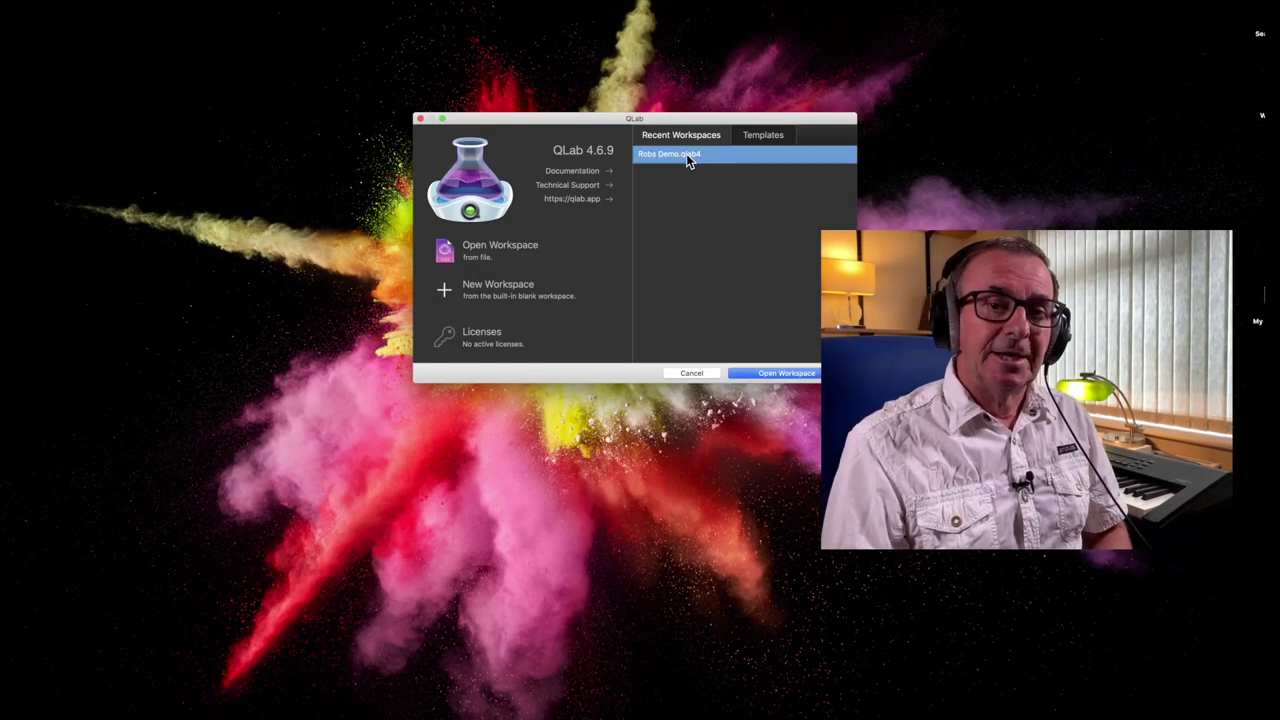
pyautogui.doubleClick(686, 155)
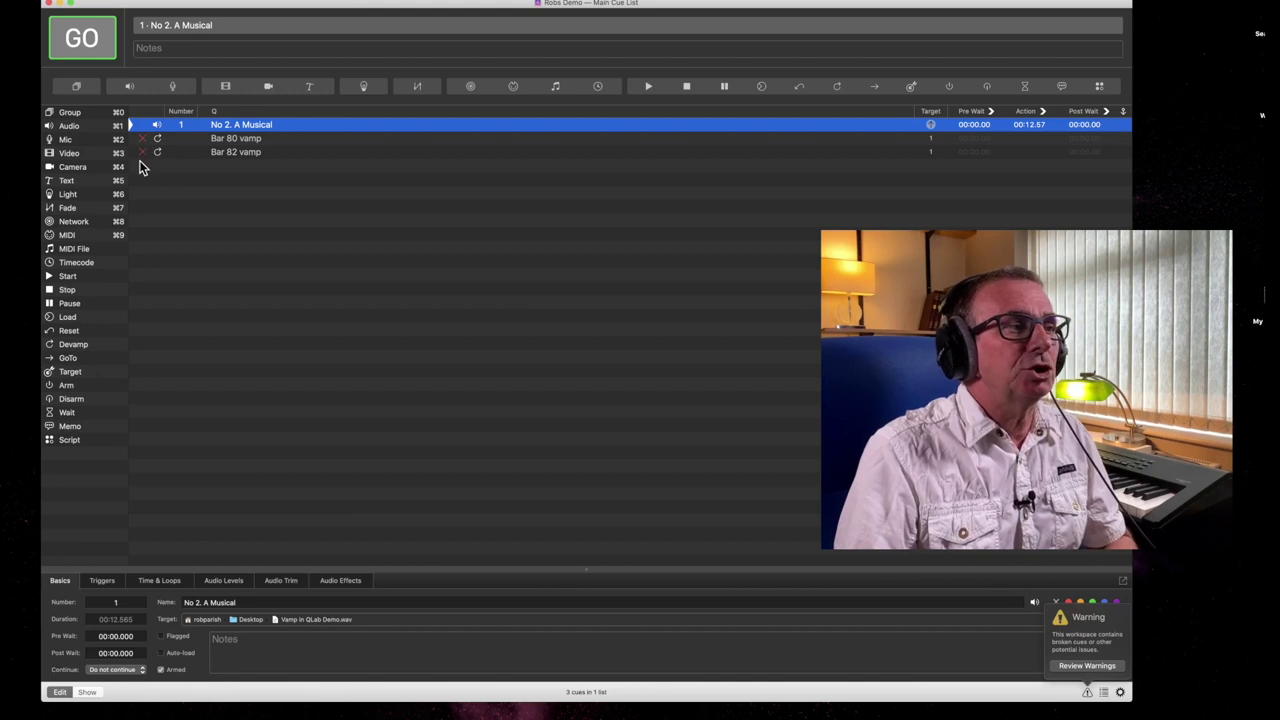
pyautogui.moveTo(142, 162)
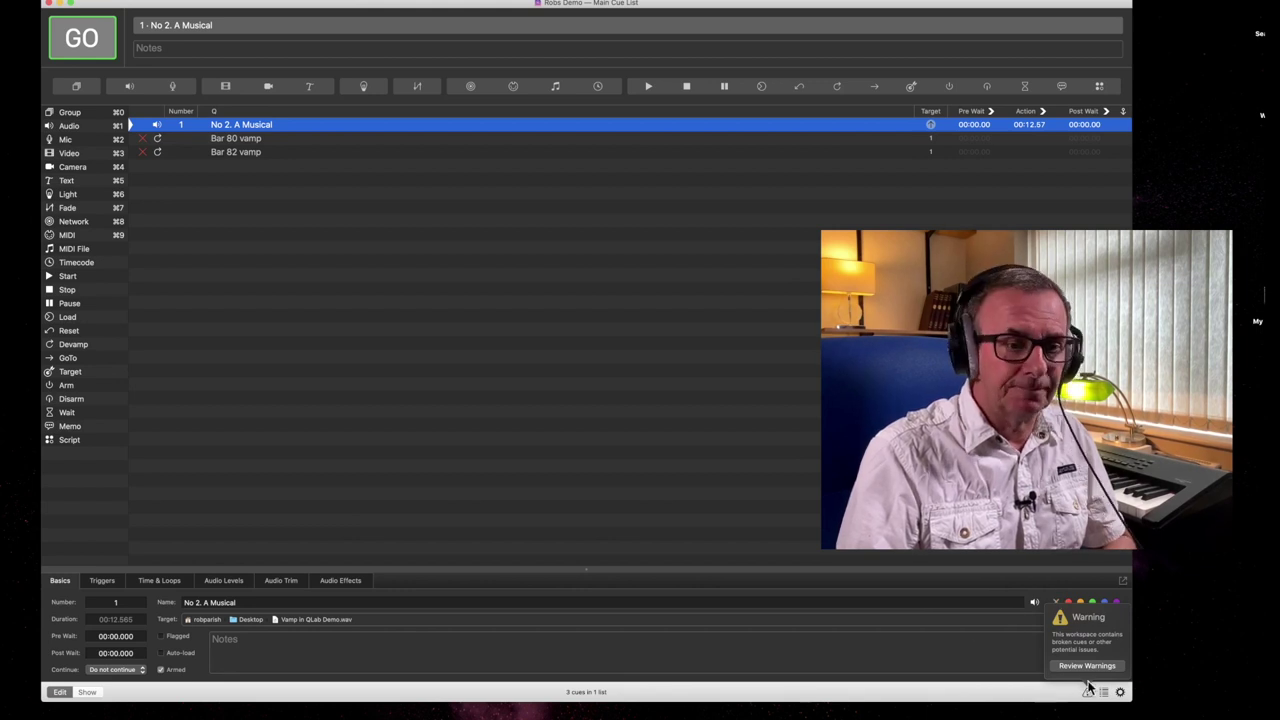
pyautogui.click(1088, 666)
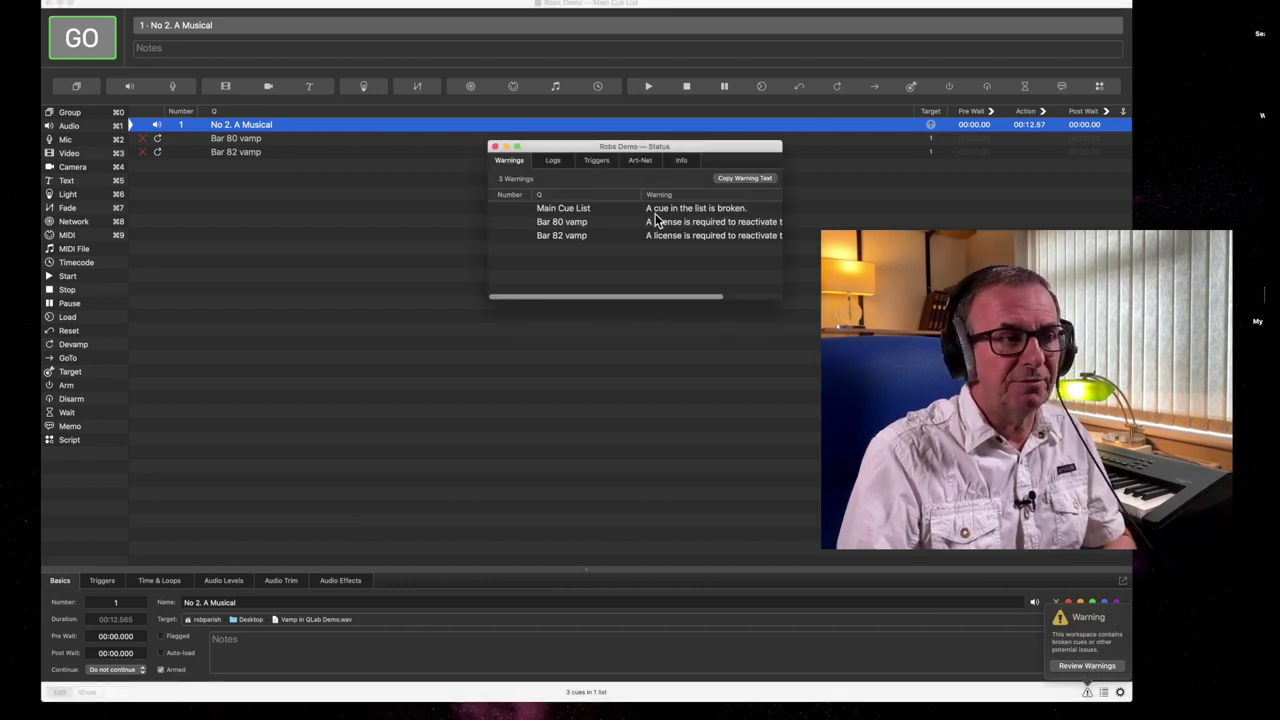
pyautogui.moveTo(781, 298); pyautogui.dragTo(936, 330)
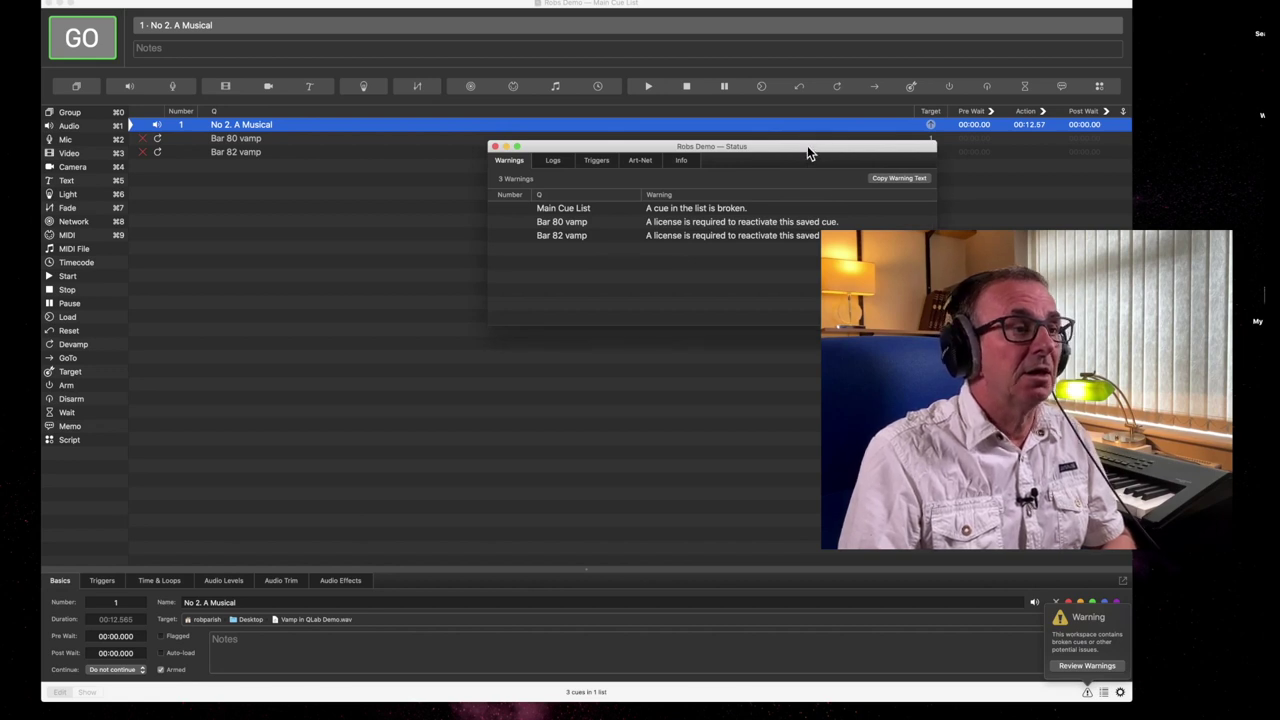
pyautogui.moveTo(807, 148); pyautogui.dragTo(578, 178)
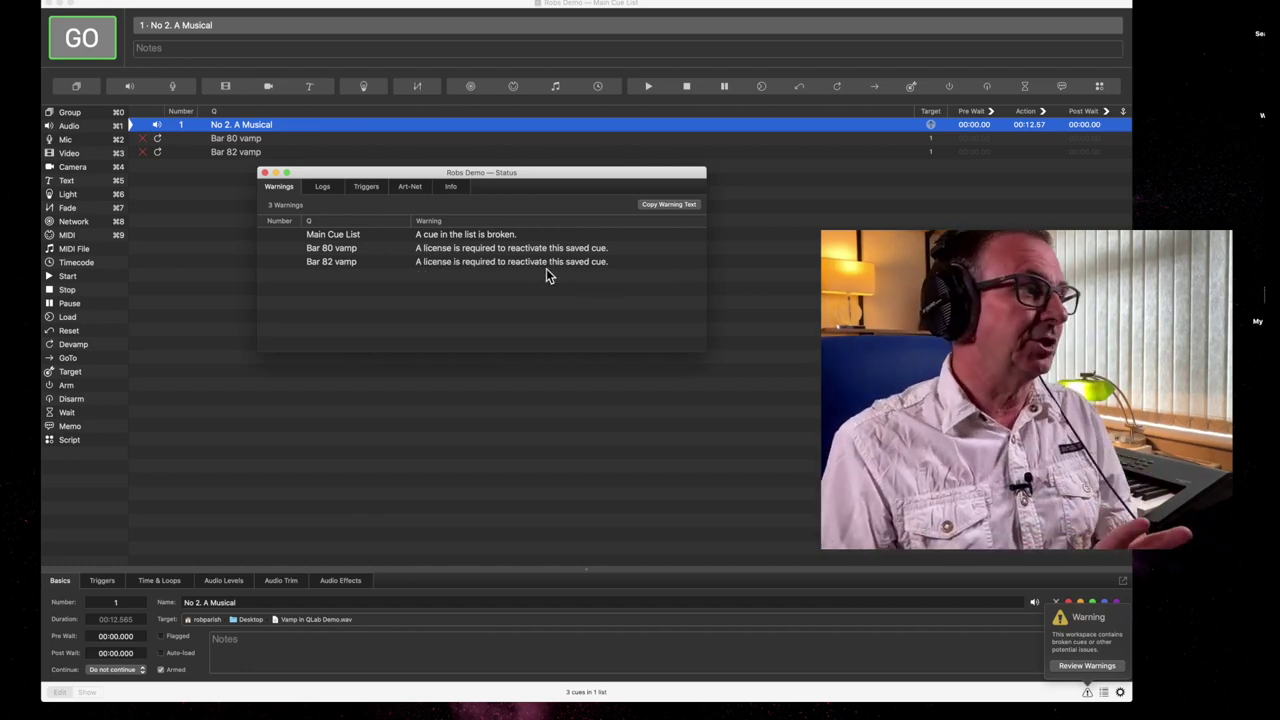
pyautogui.click(264, 173)
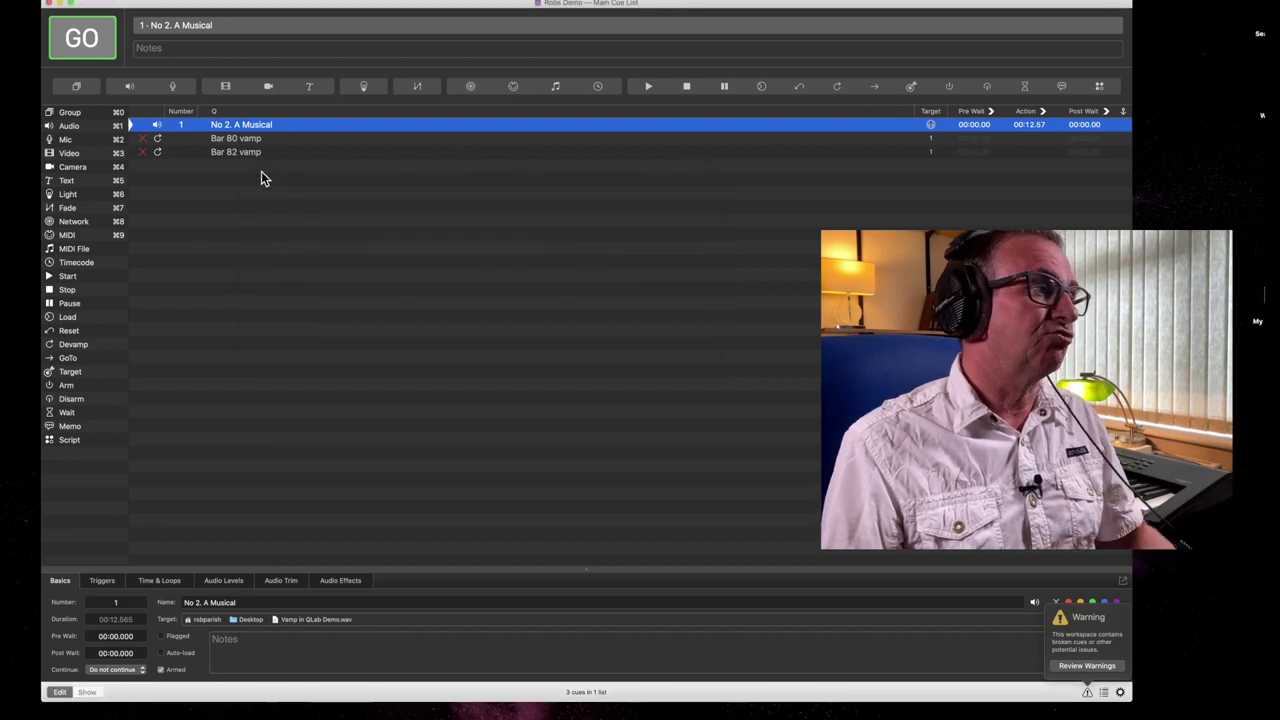
pyautogui.click(270, 140)
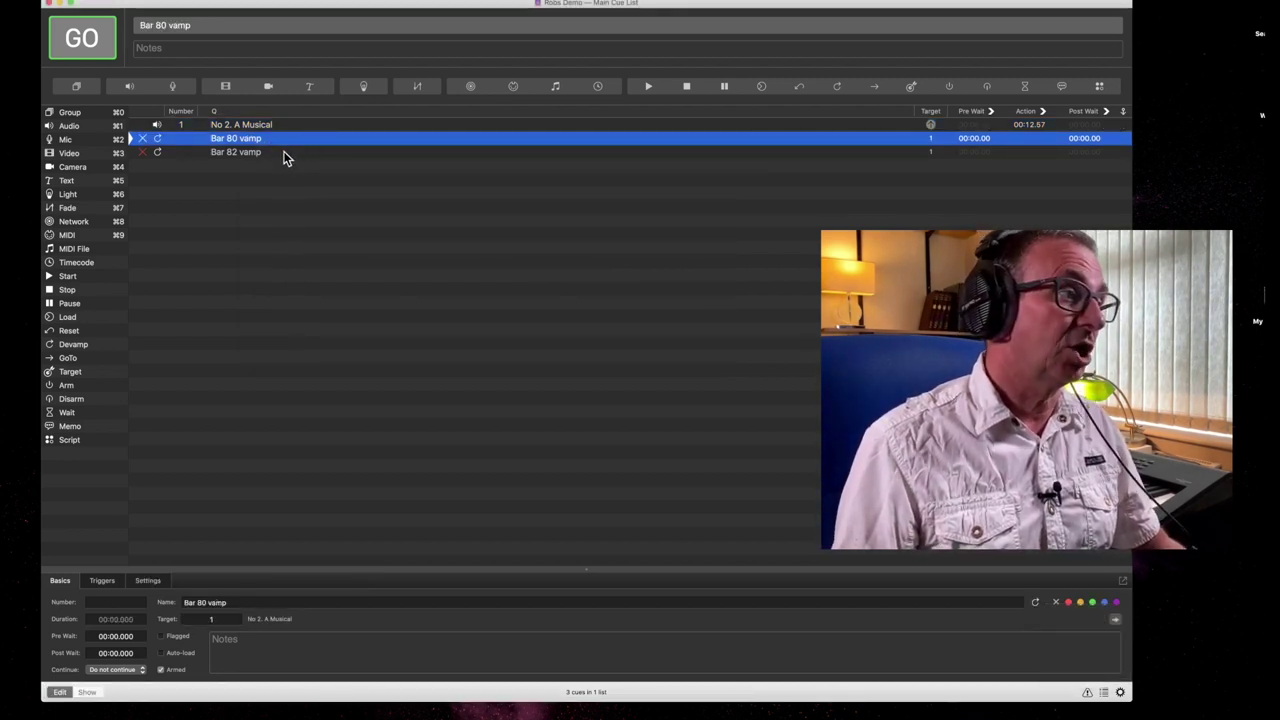
pyautogui.keyDown('shift'); pyautogui.click(284, 152); pyautogui.keyUp('shift')
# Step: Delete the broken vamp cues and add two new Devamp cues targeting No 2. A Musical
pyautogui.press('Delete')
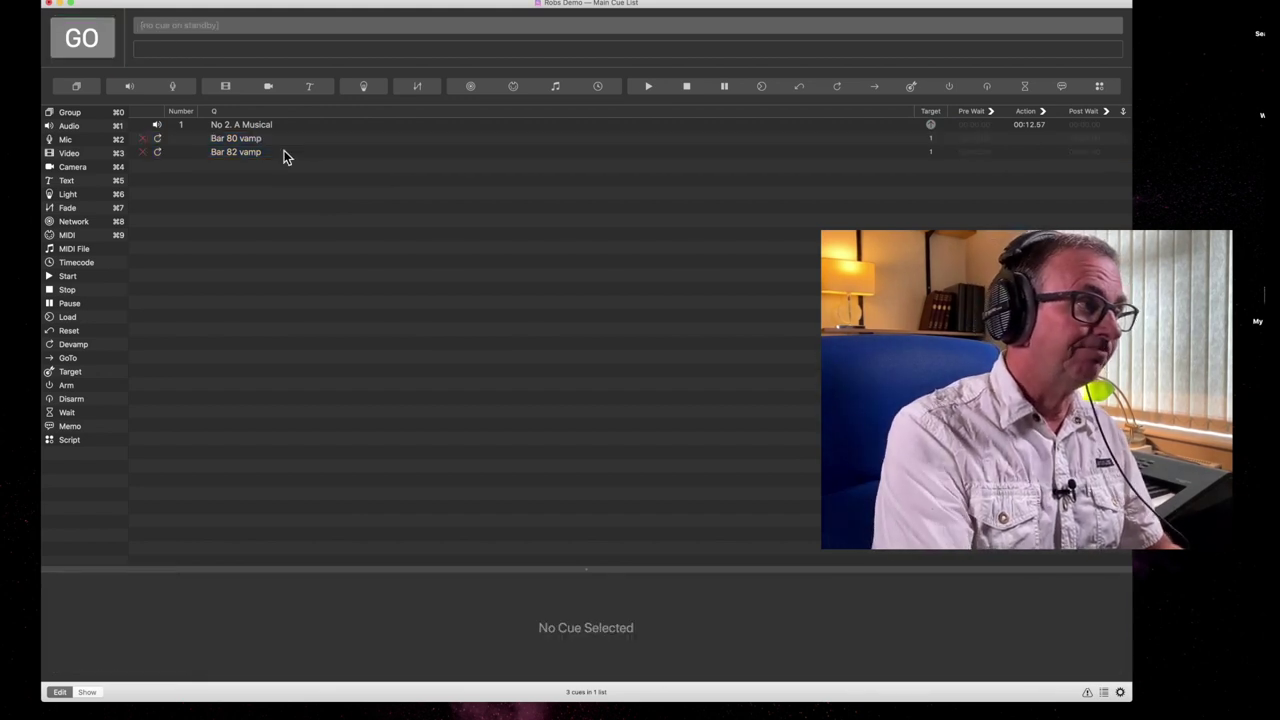
pyautogui.click(286, 126)
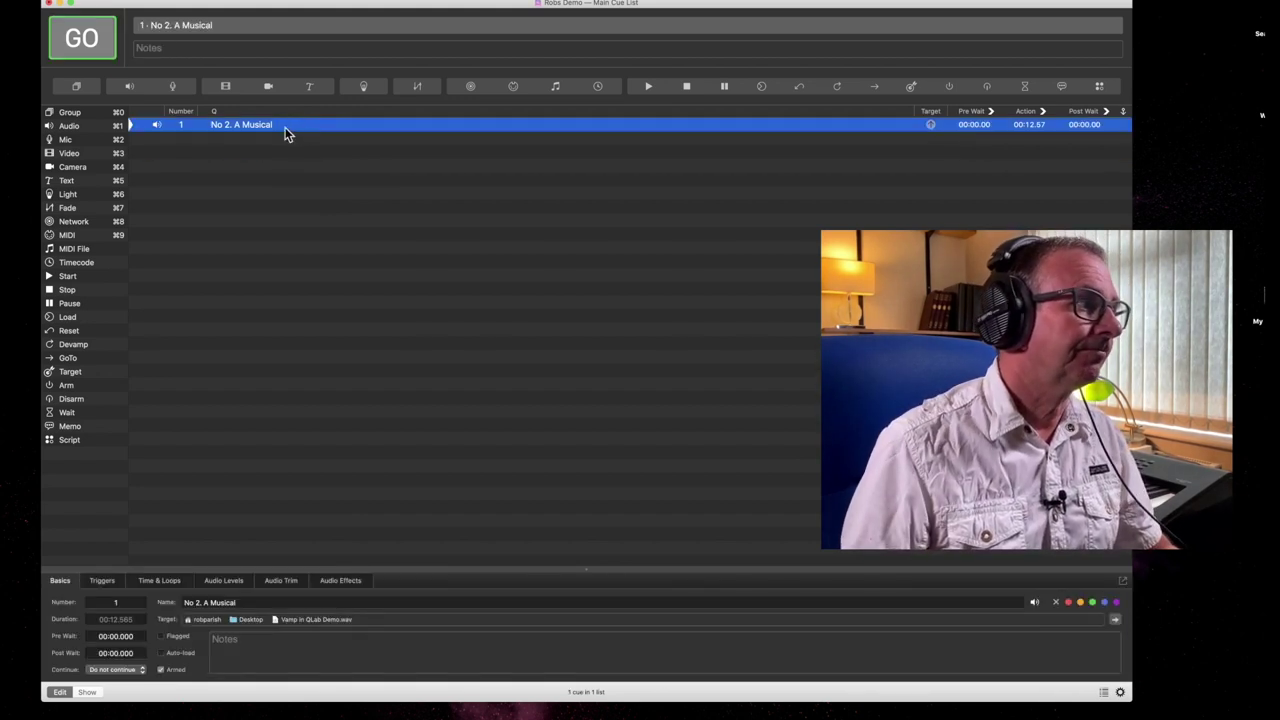
pyautogui.moveTo(72, 350); pyautogui.dragTo(298, 265)
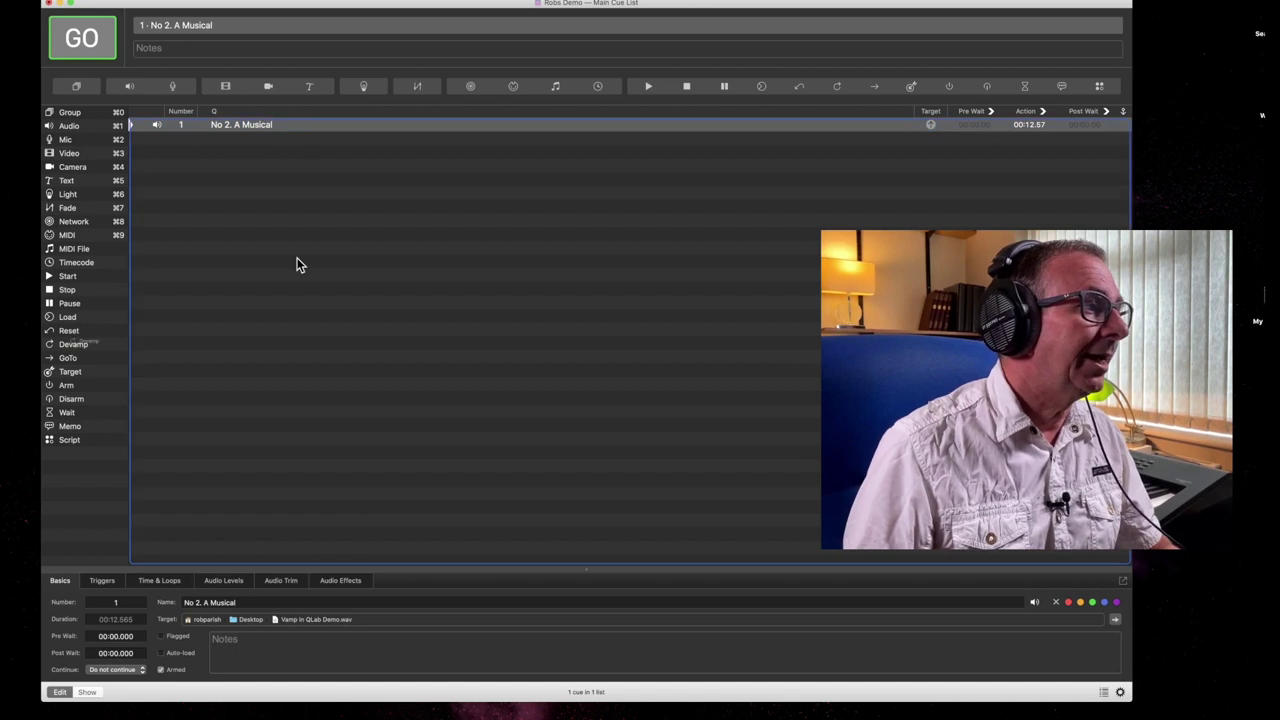
pyautogui.moveTo(290, 155); pyautogui.dragTo(290, 157)
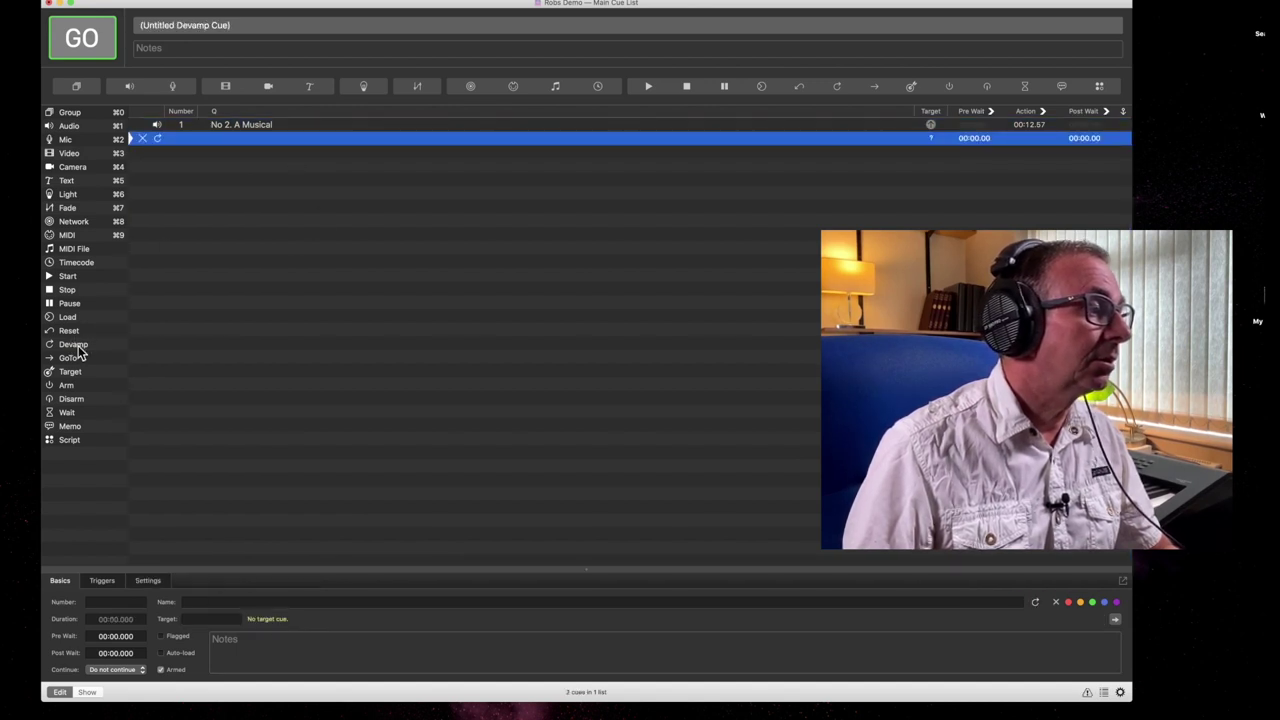
pyautogui.moveTo(79, 350); pyautogui.dragTo(311, 215)
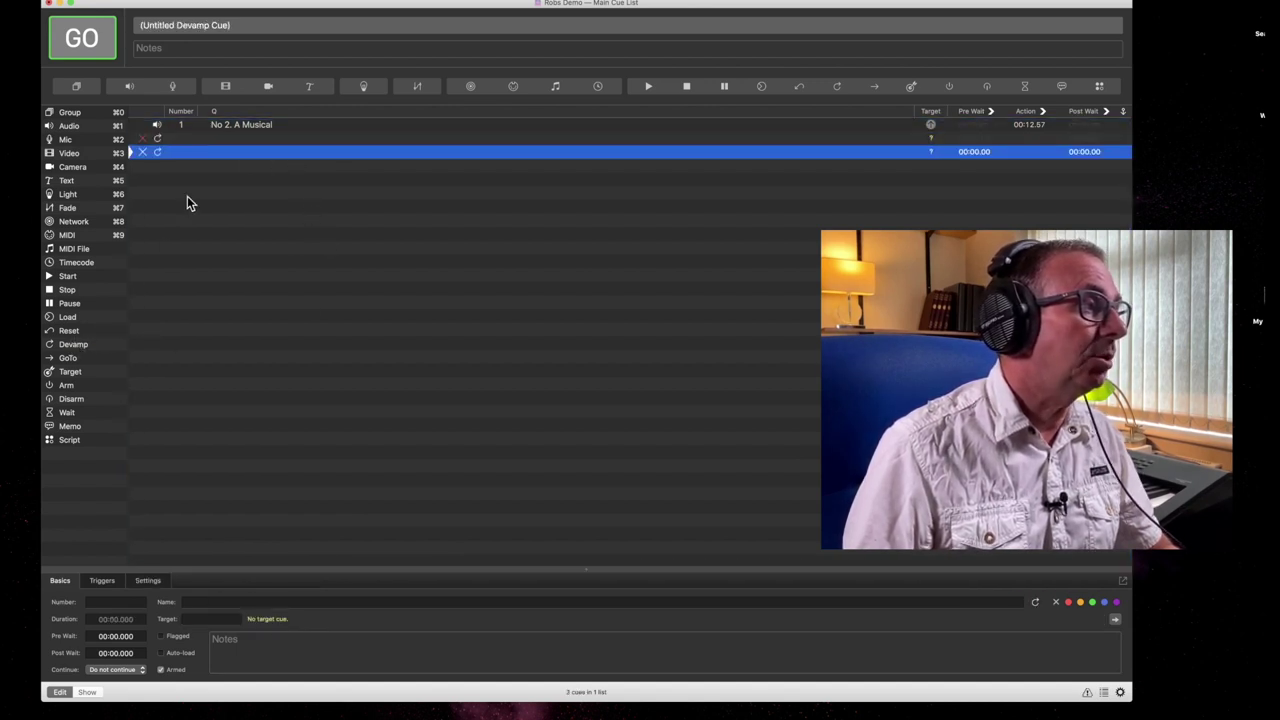
pyautogui.click(284, 193)
pyautogui.click(260, 125)
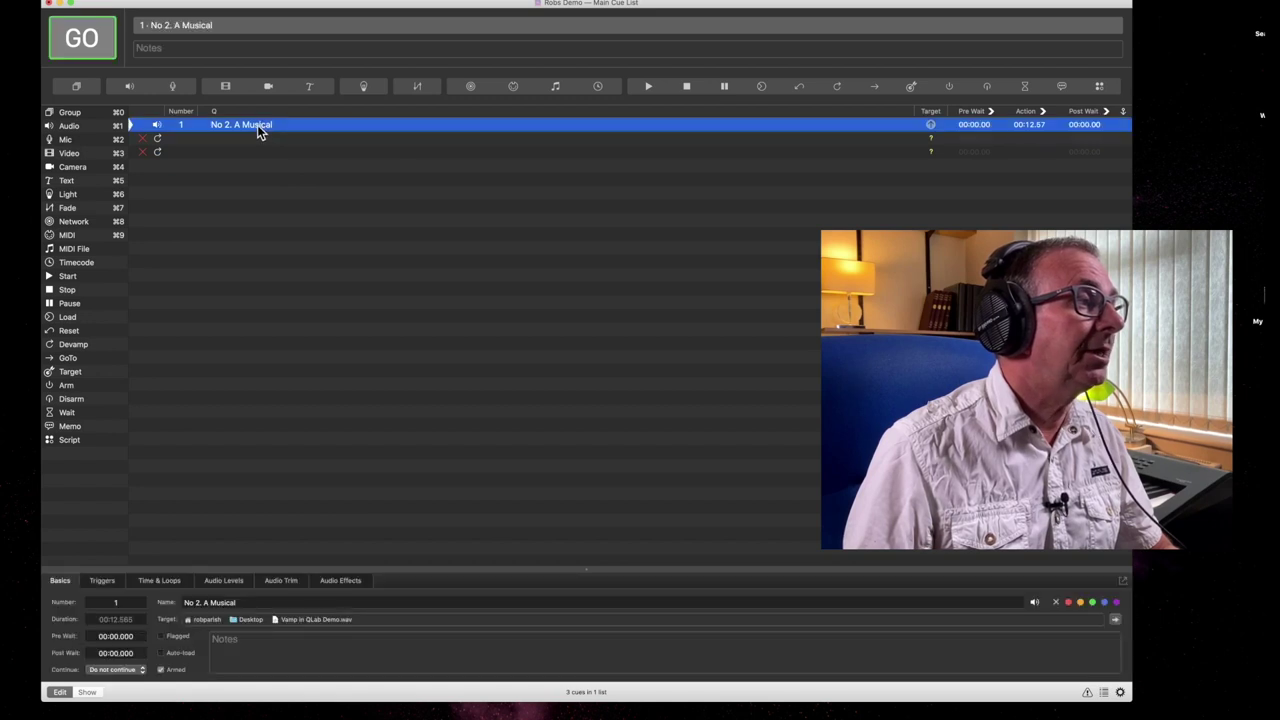
pyautogui.moveTo(257, 125); pyautogui.dragTo(257, 152)
# Step: Name the new Devamp cues 'Bar 80 vamp' and 'Bar 82 vamp'
pyautogui.click(240, 138)
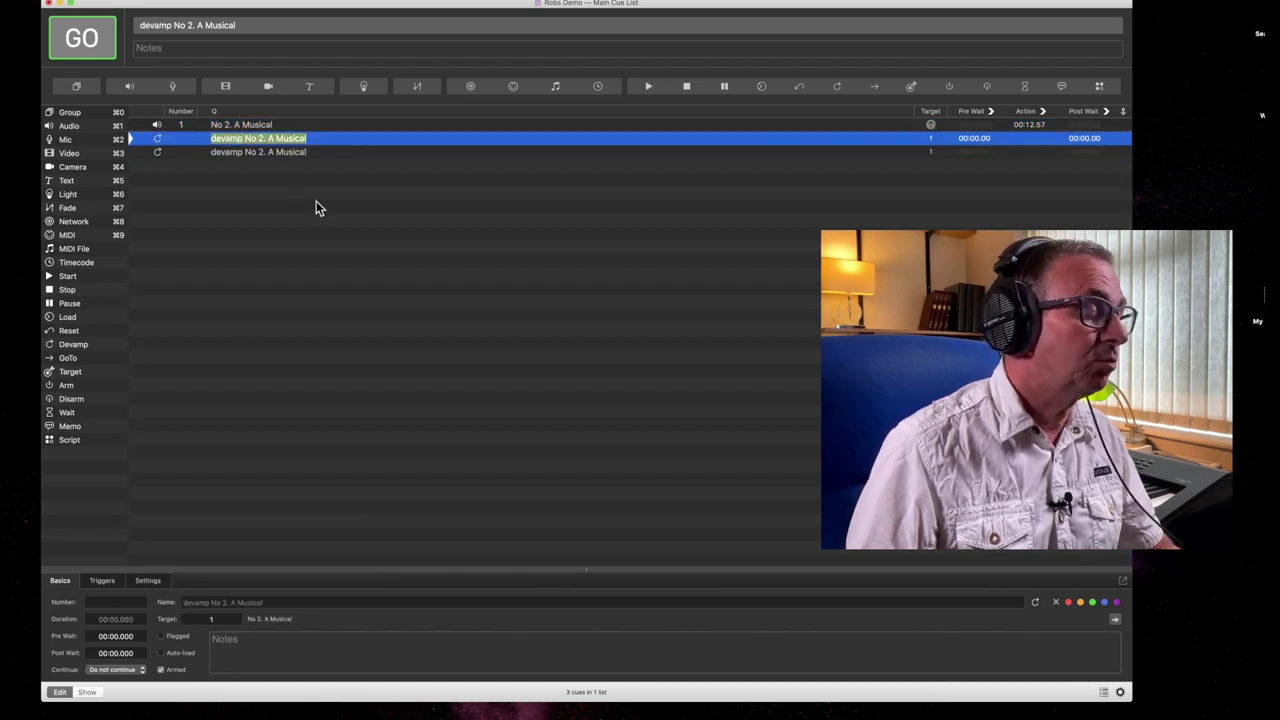
pyautogui.write('Bar 80 vamp')
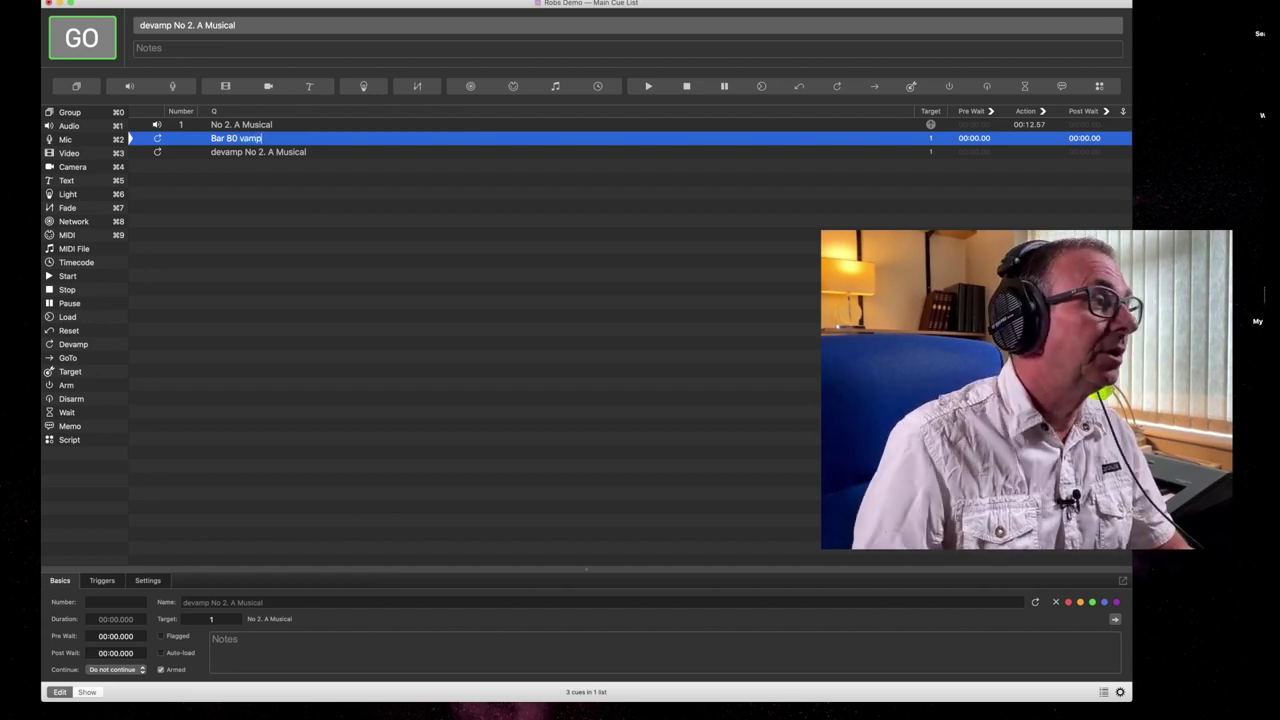
pyautogui.doubleClick(272, 153)
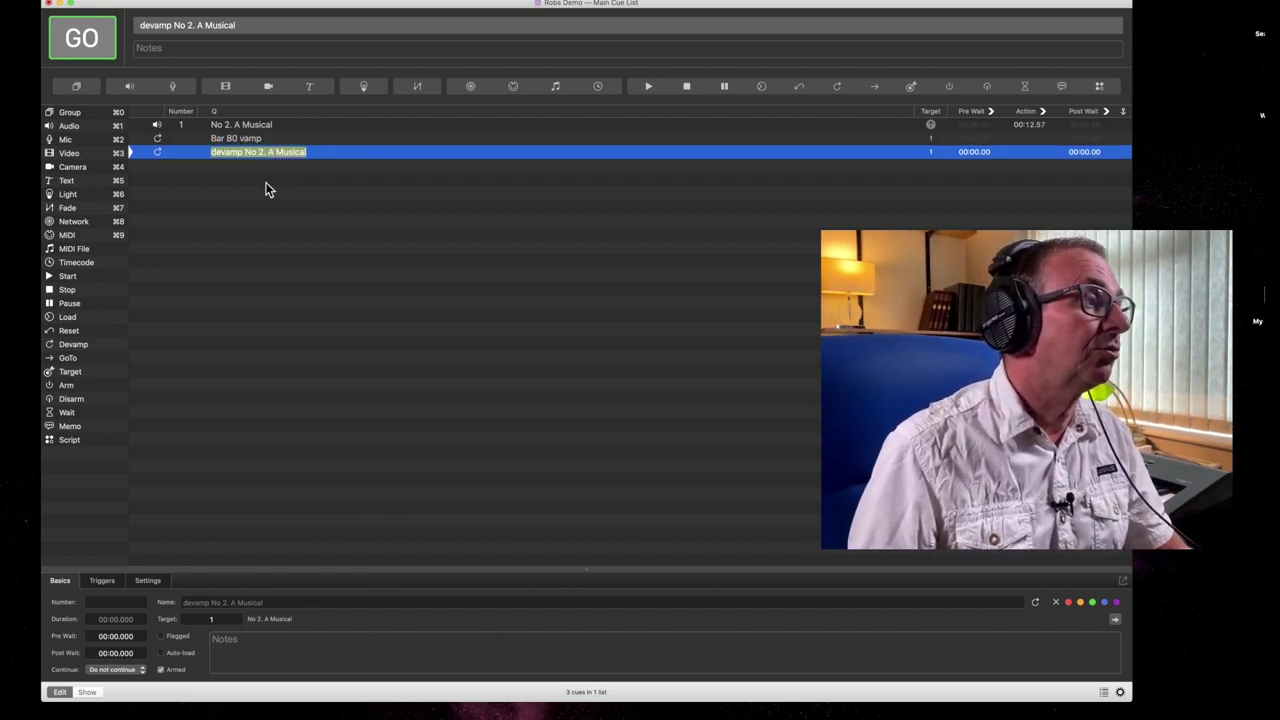
pyautogui.write('Ba')
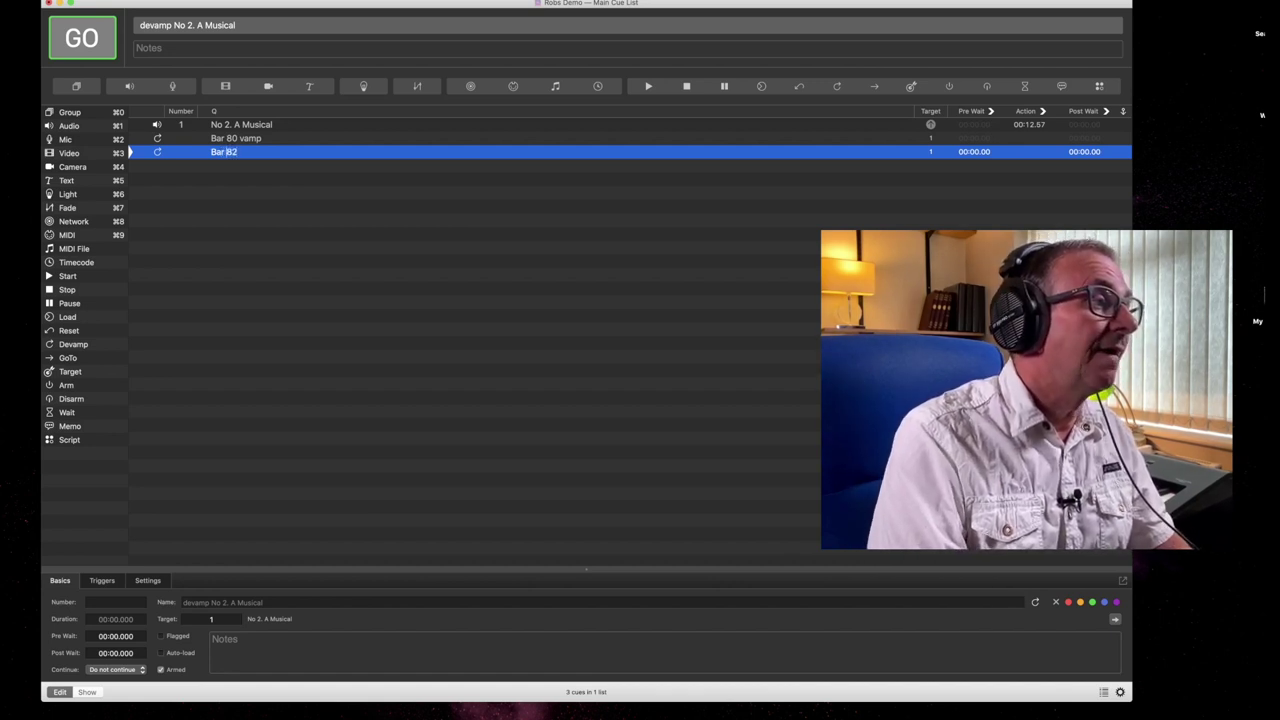
pyautogui.write('r 82 ')
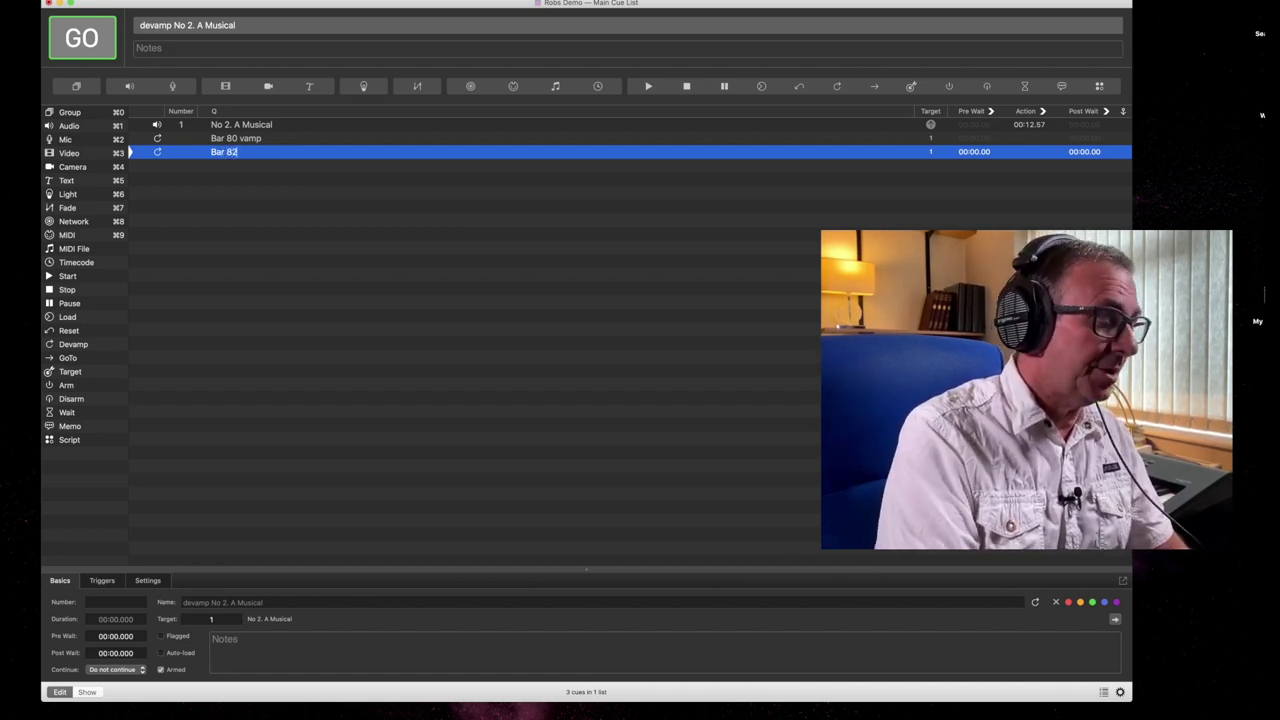
pyautogui.write('vamp')
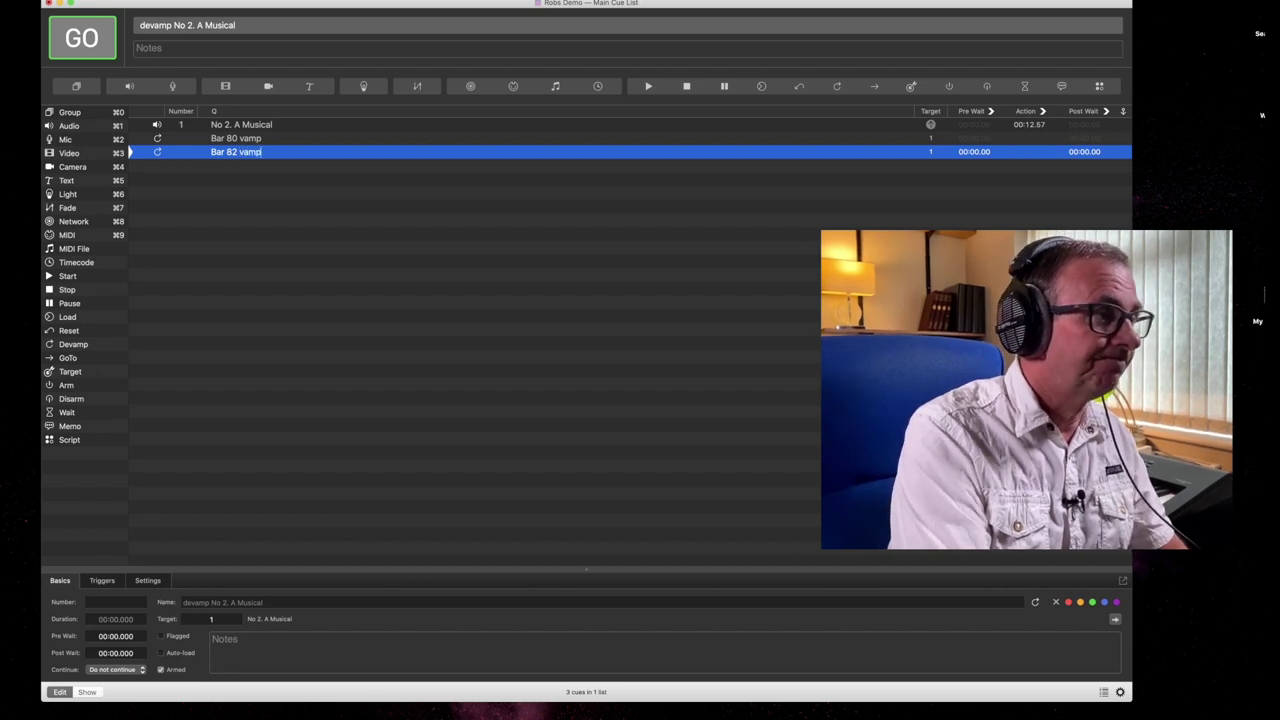
pyautogui.click(305, 221)
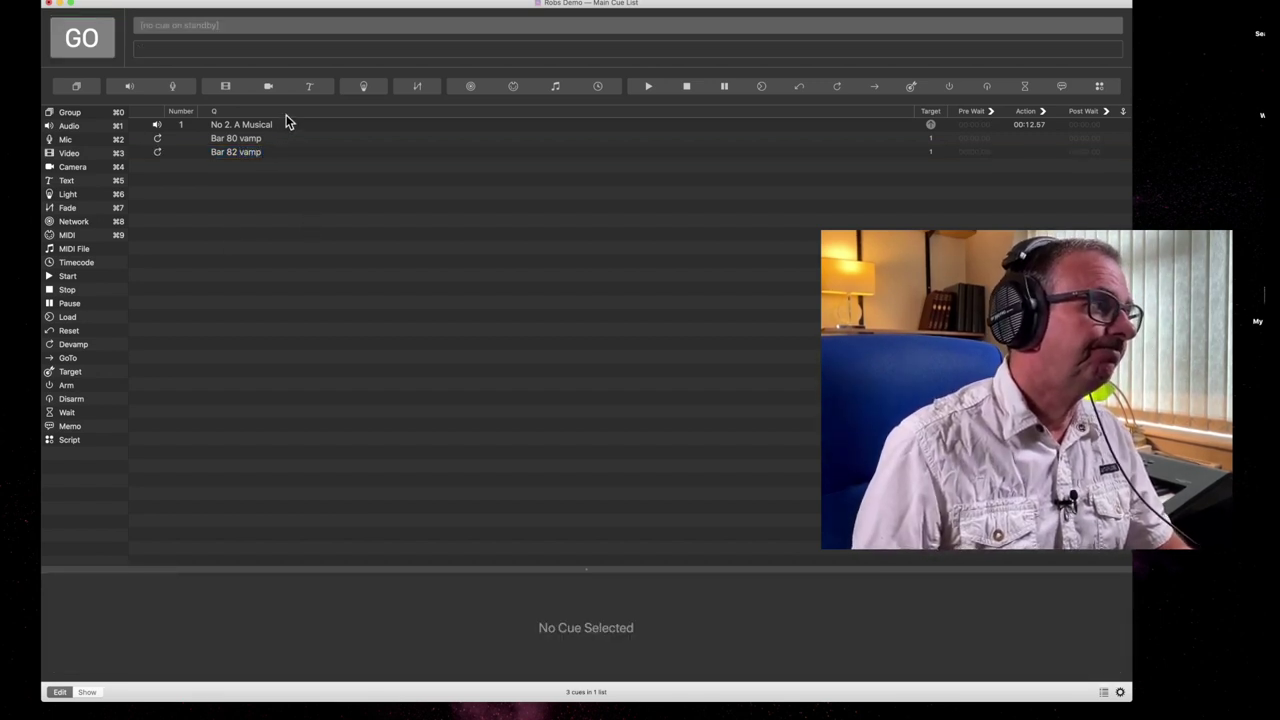
# Step: Start No 2. A Musical, then fire Bar 80 vamp and Bar 82 vamp in turn
pyautogui.click(290, 130)
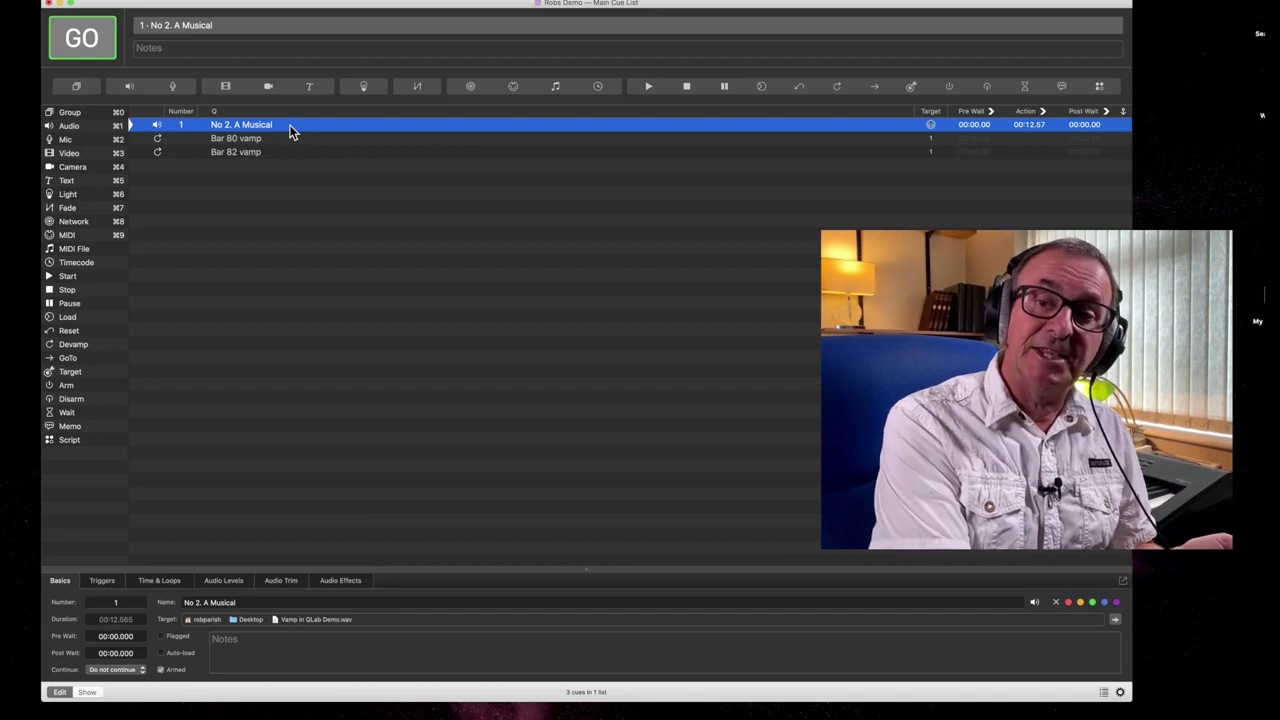
pyautogui.press('space')
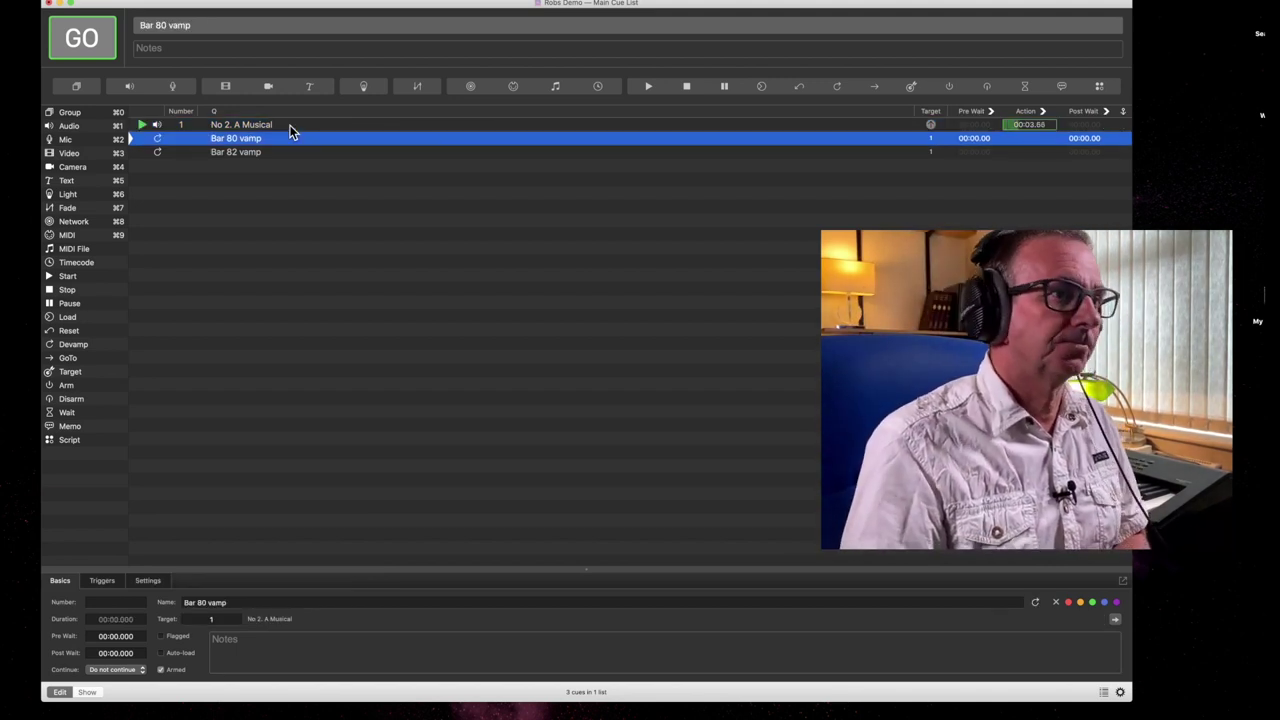
pyautogui.press('space')
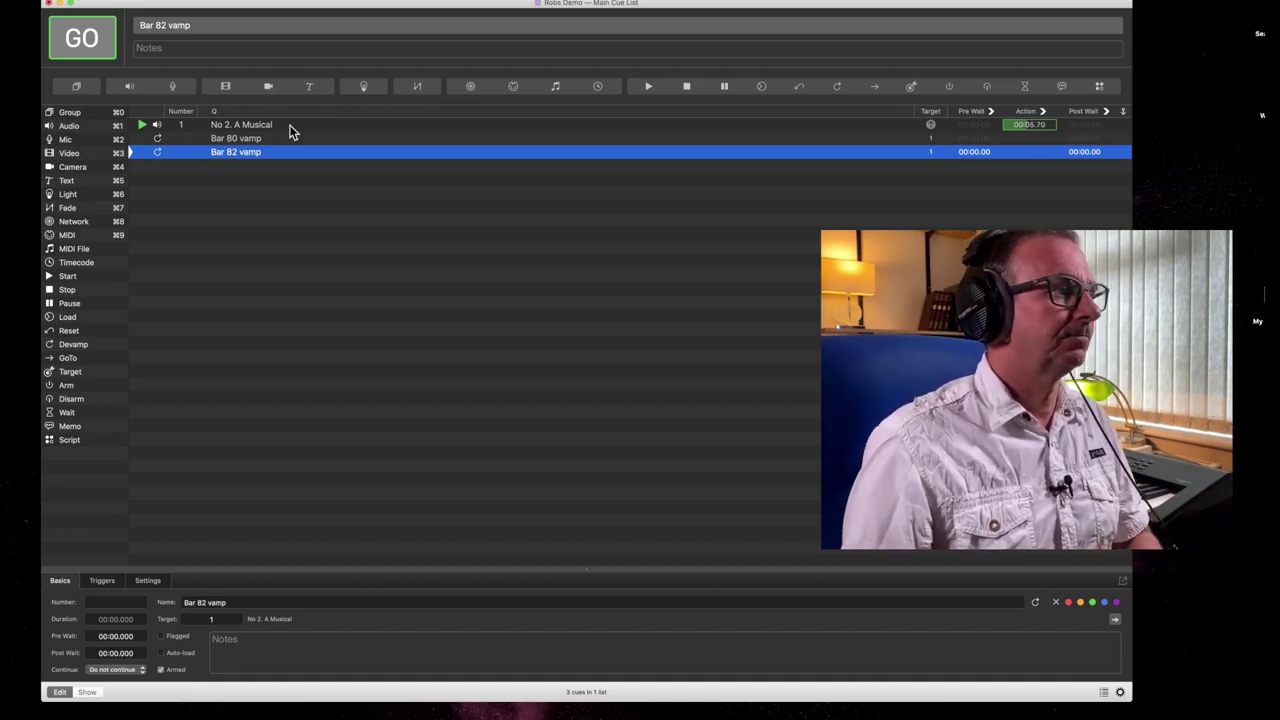
pyautogui.click(301, 139)
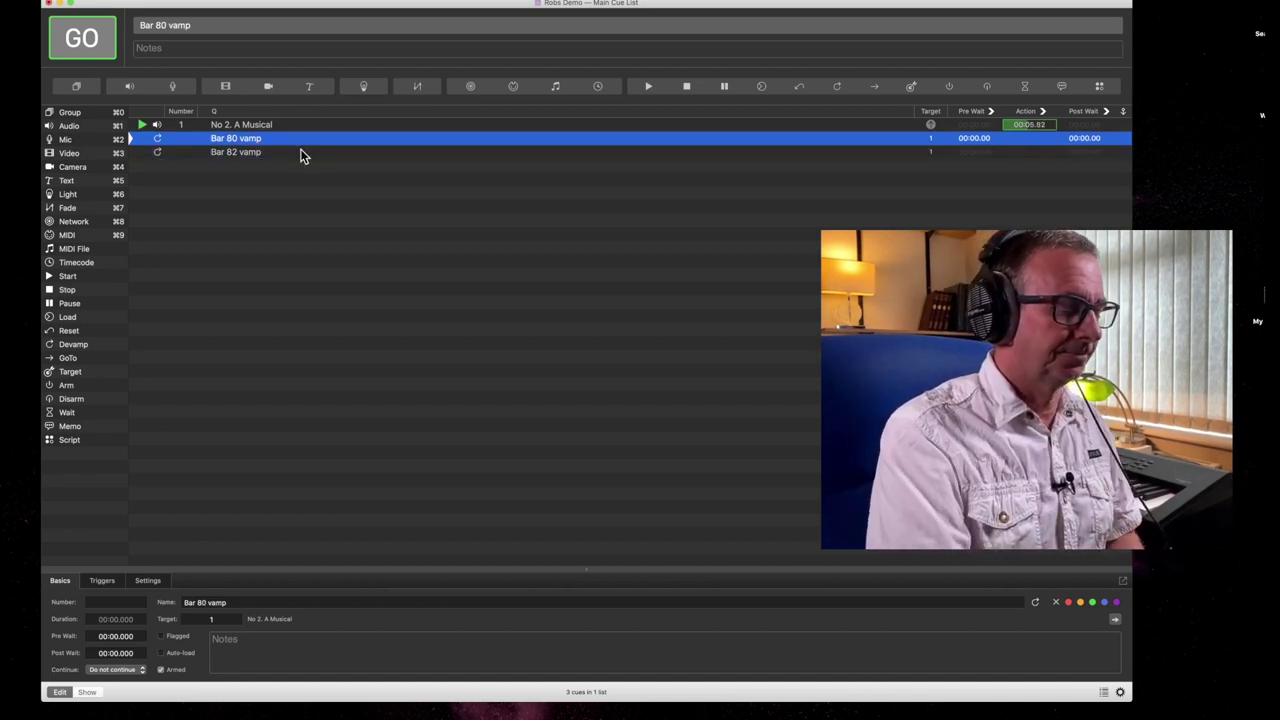
pyautogui.click(303, 153)
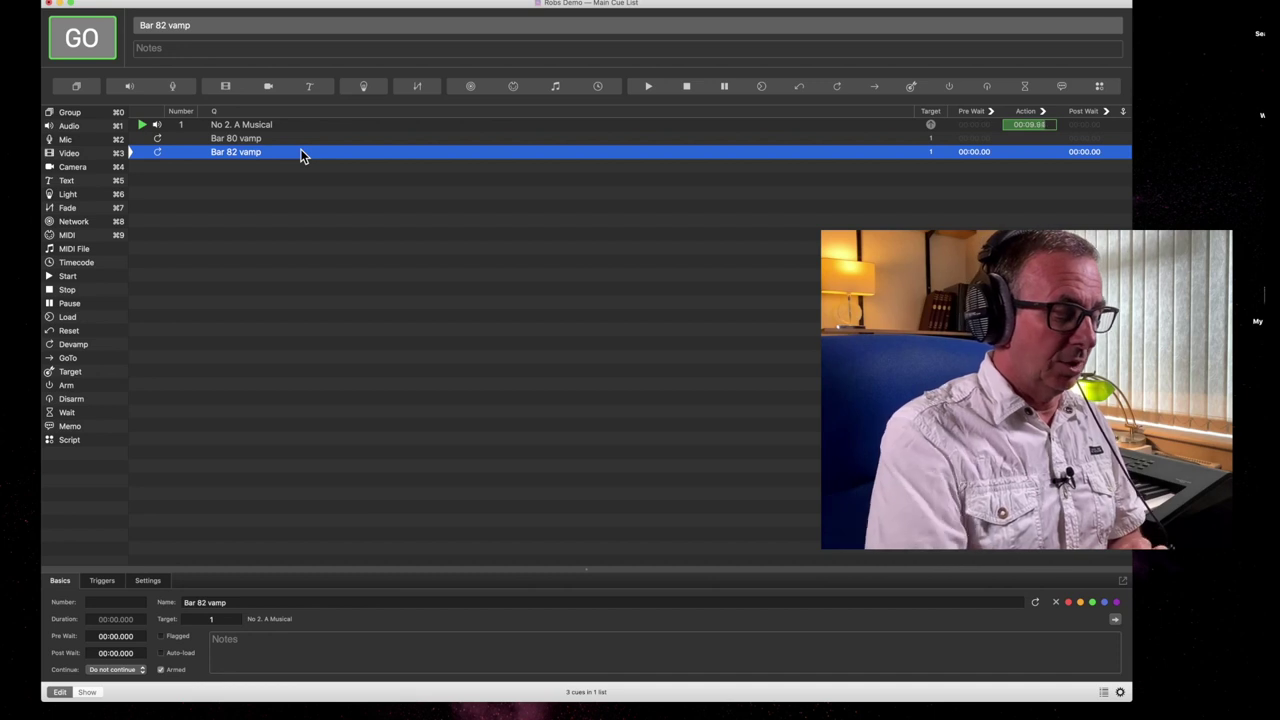
pyautogui.press('space')
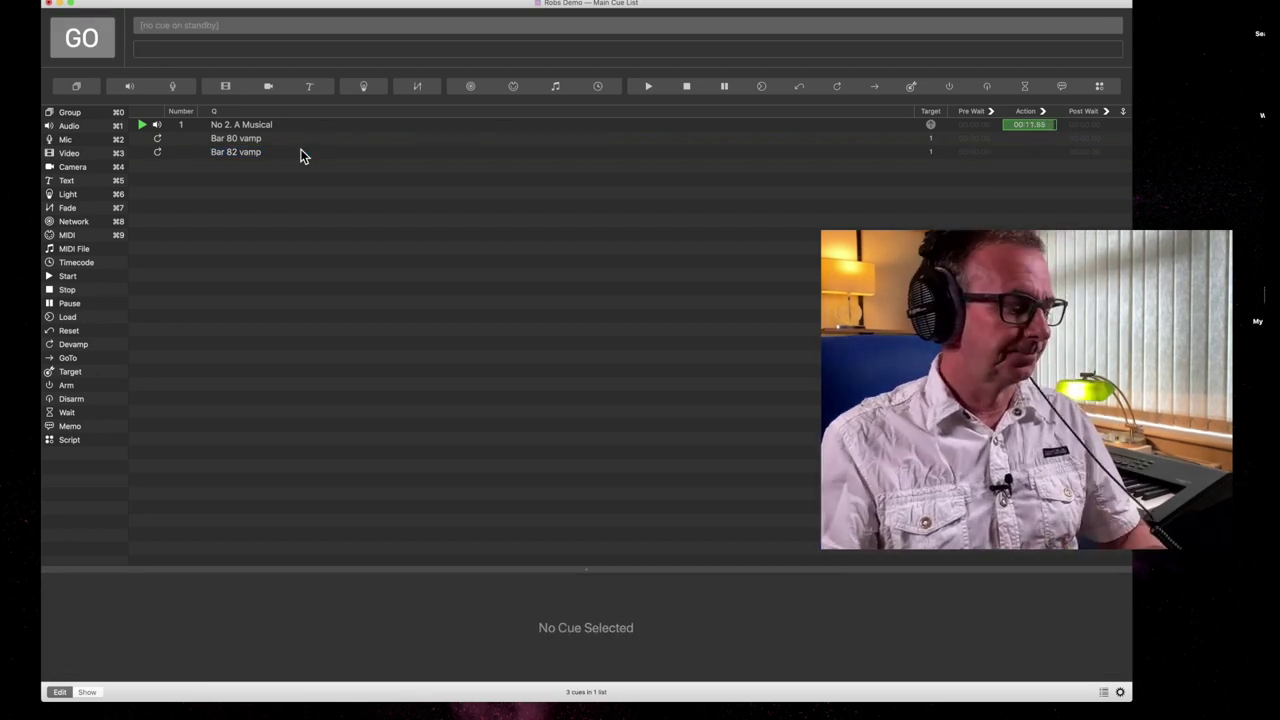